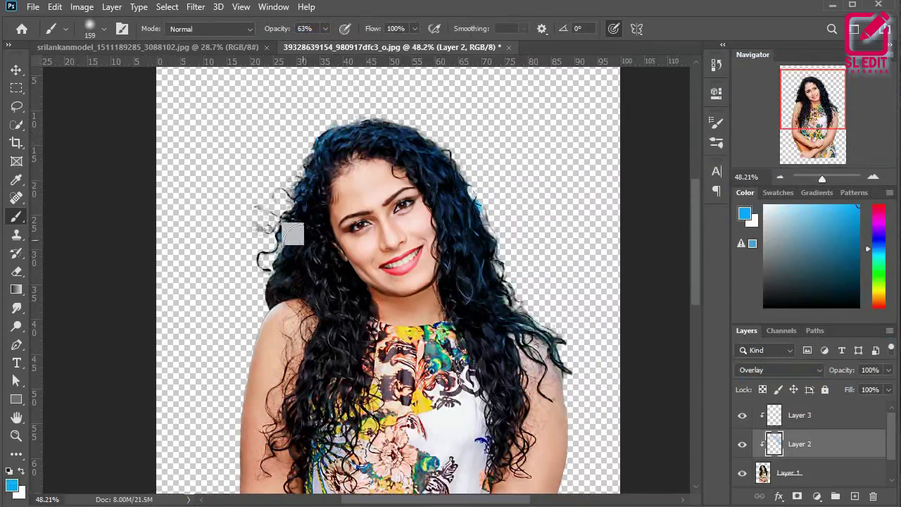
Undo the last brush stroke, sample the dark hair tone and change the foreground color to a bright blue.
alt+click(310, 268)
click(337, 341)
key(ctrl+z)
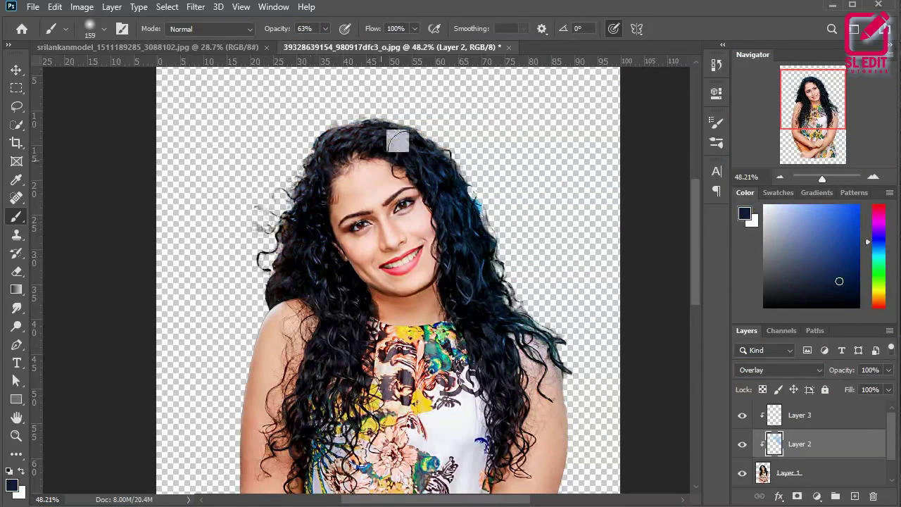
click(11, 484)
drag(629, 149, 684, 99)
click(724, 173)
key(Return)
Brush blue over the curls on Layer 2 at 32% opacity, and lightly tint the shaded skin edges at 21%.
mouse_move(431, 161)
mouse_down()
mouse_move(469, 312)
mouse_move(479, 308)
mouse_move(498, 436)
mouse_up()
mouse_move(375, 123)
mouse_down()
mouse_move(295, 194)
mouse_move(302, 256)
mouse_move(332, 317)
mouse_move(290, 398)
mouse_move(339, 342)
mouse_move(272, 223)
mouse_move(328, 102)
mouse_move(420, 146)
mouse_move(556, 283)
mouse_up()
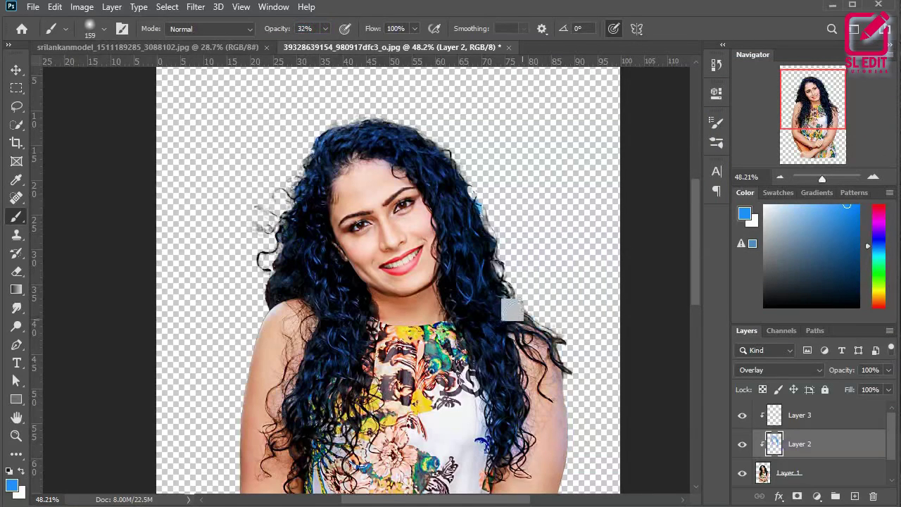
scroll(512, 310, down, 1)
mouse_move(285, 335)
mouse_down()
mouse_move(268, 314)
mouse_move(265, 449)
mouse_move(267, 320)
mouse_move(298, 231)
mouse_up()
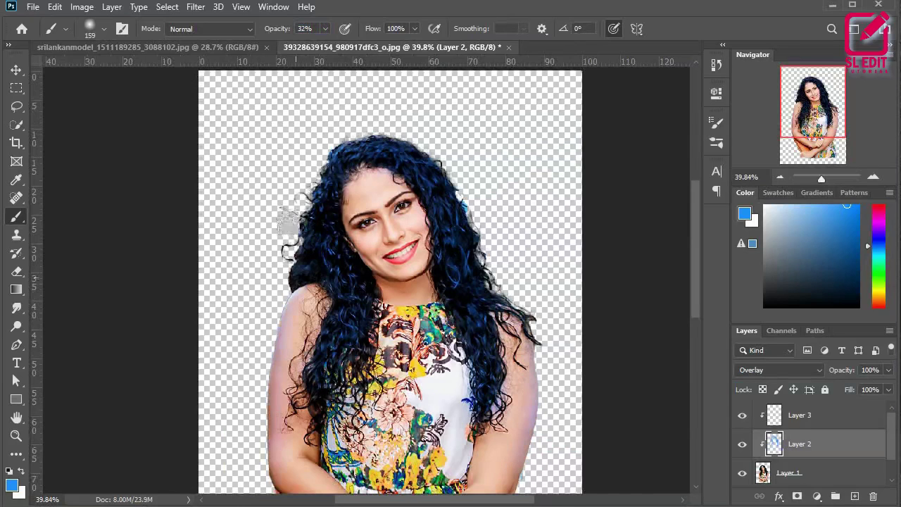
scroll(299, 182, up, 3)
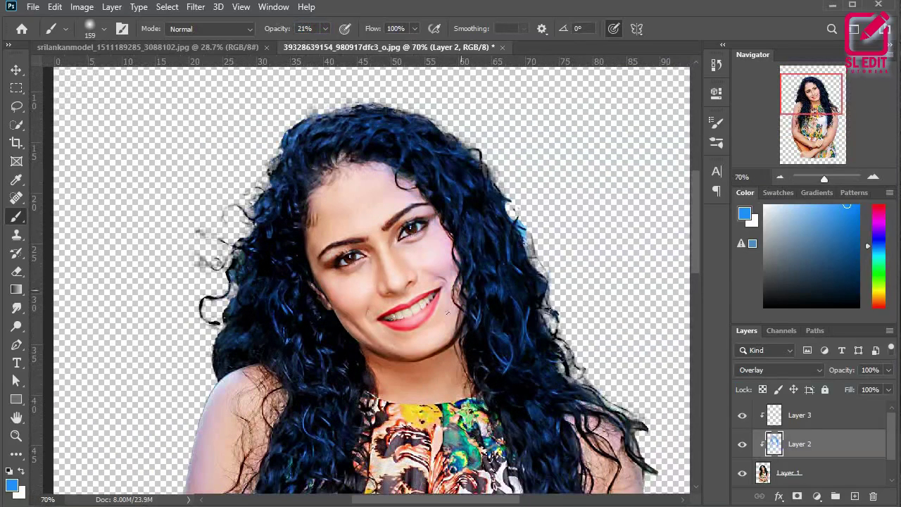
Set the foreground color to the skin tone e4977a sampled from the woman's face.
click(12, 485)
text(ffa922)
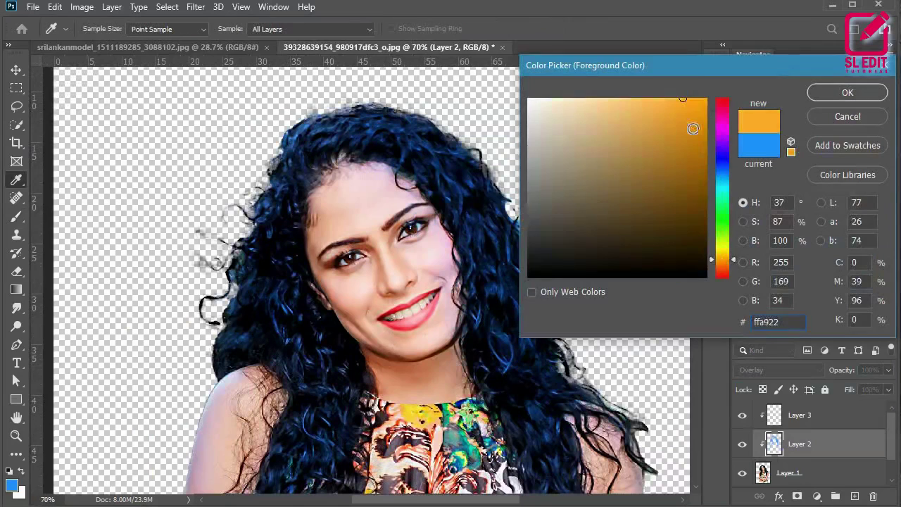
click(320, 236)
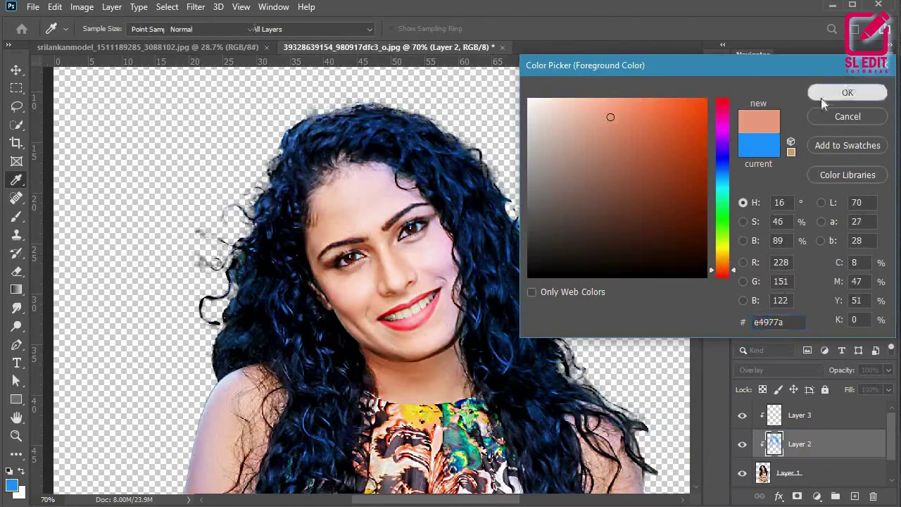
click(847, 93)
Use Overlay blending on Layer 3 and brush the skin tone over the face and body at 21% opacity.
click(797, 417)
click(787, 370)
click(781, 371)
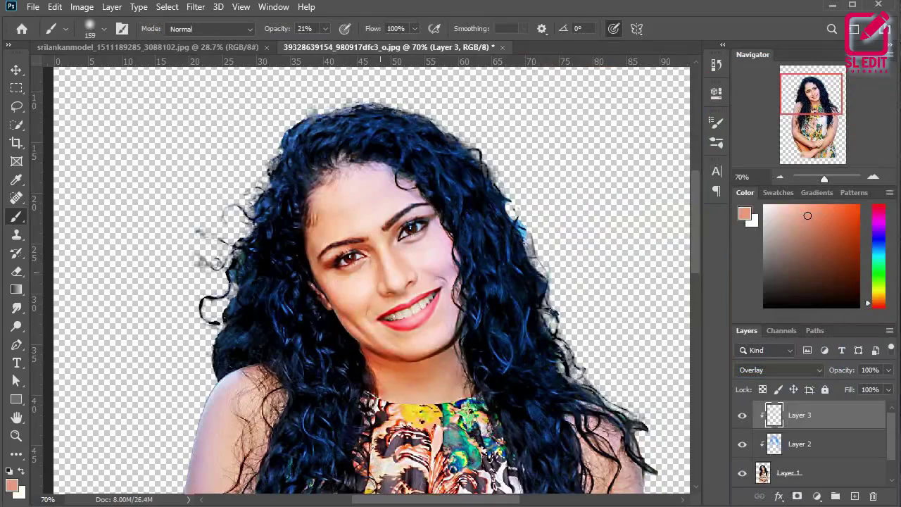
scroll(295, 207, down, 5)
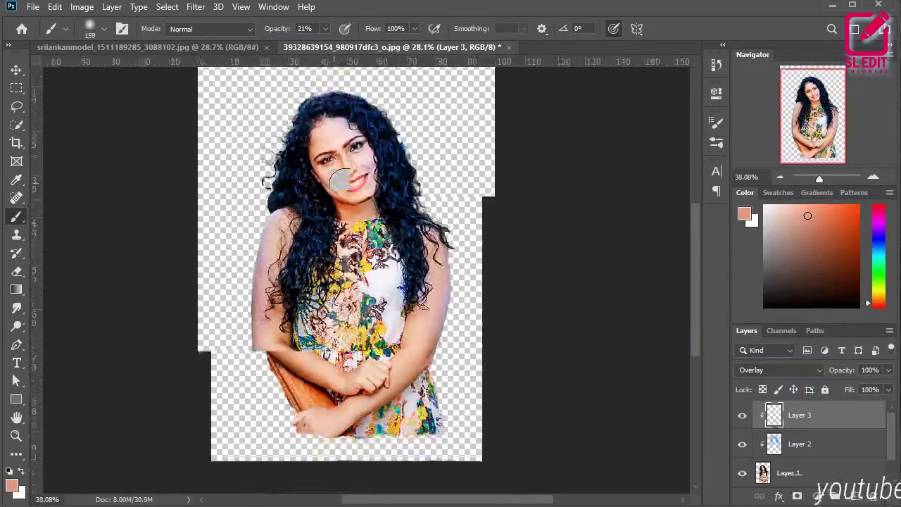
scroll(338, 151, up, 3)
Merge Layer 2 and Layer 3 into Layer 1, and duplicate the merged layer as Layer 1 copy.
click(799, 443)
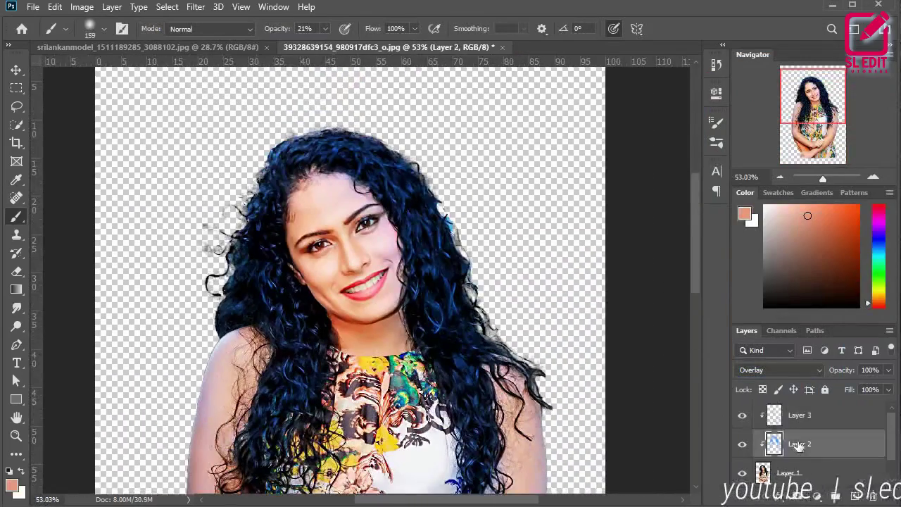
right_click(798, 443)
click(738, 491)
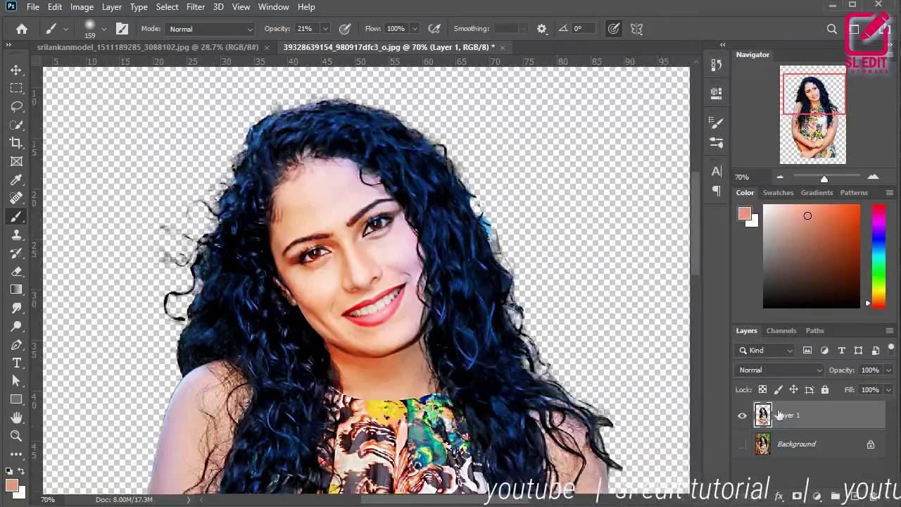
right_click(780, 415)
click(634, 83)
key(Return)
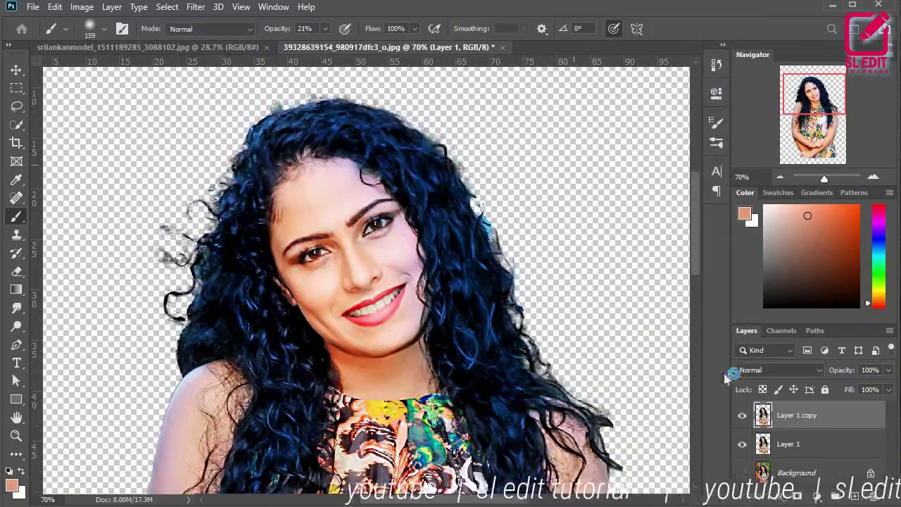
Hide Layer 1 and choose the Smudge tool with the Smoothing Smudge Brush from the hair brush set.
click(16, 308)
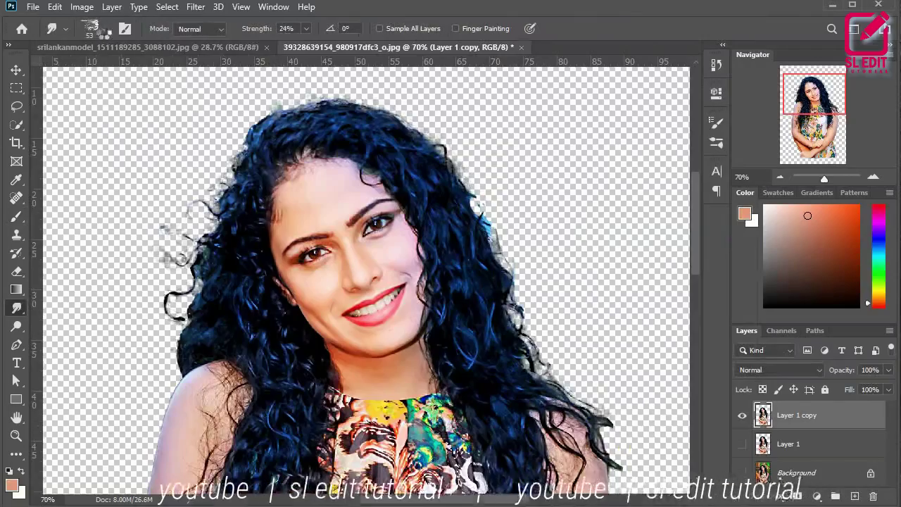
click(104, 29)
scroll(229, 278, down, 5)
click(121, 368)
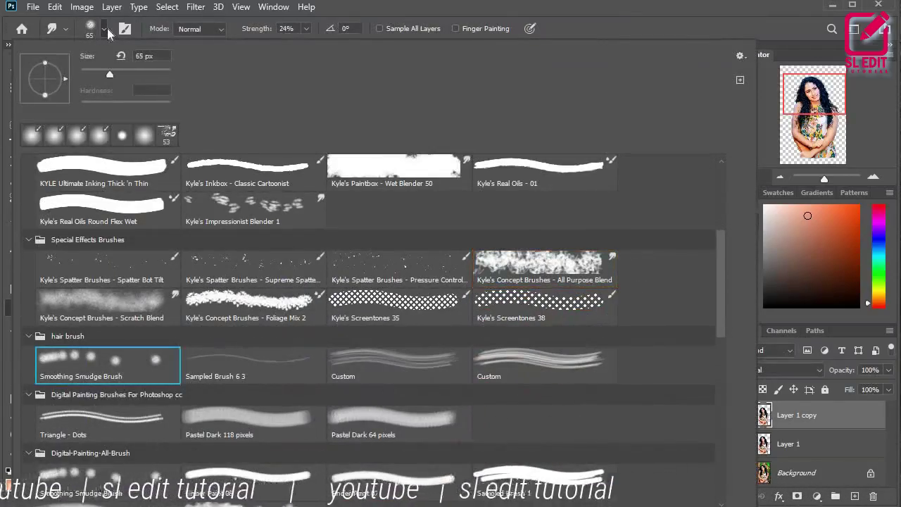
click(105, 31)
scroll(287, 165, up, 5)
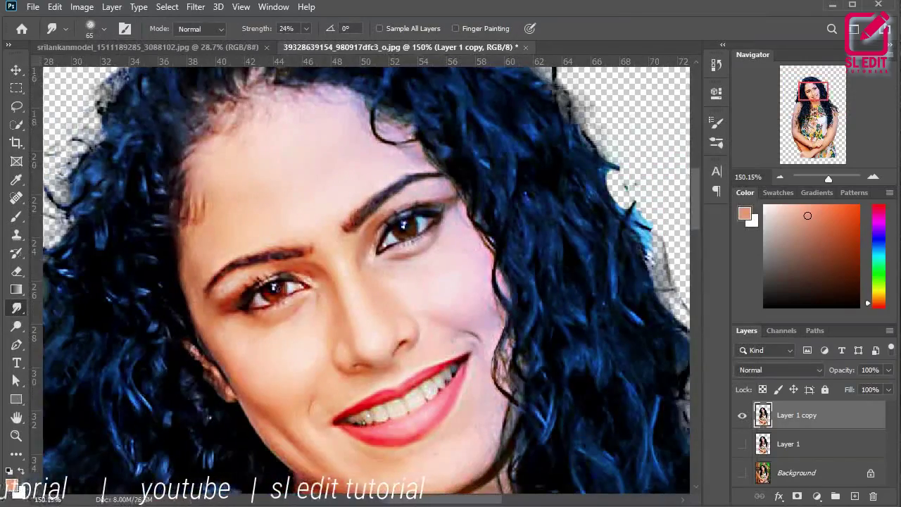
Smudge the forehead and hairline skin smooth with a 35 px brush at 25% strength.
drag(277, 178, 261, 186)
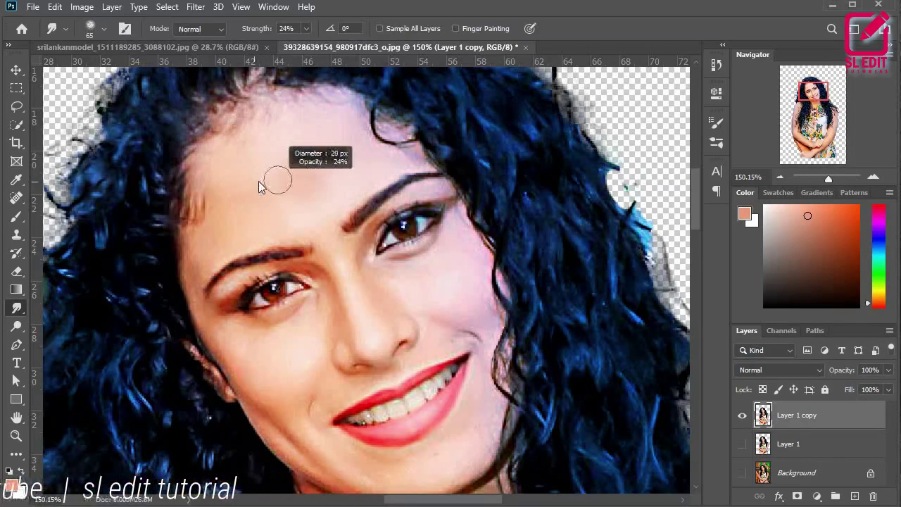
scroll(269, 145, up, 3)
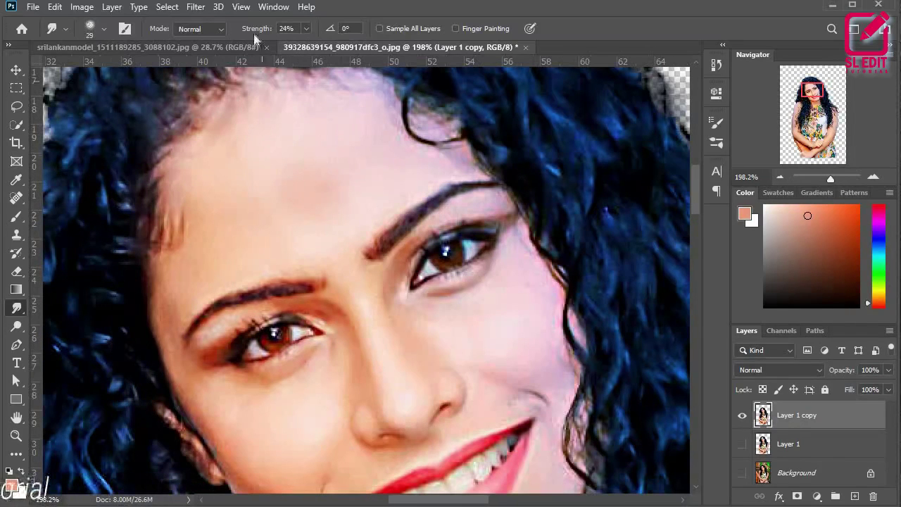
right_click(294, 160)
click(85, 149)
drag(201, 189, 205, 185)
drag(182, 214, 165, 246)
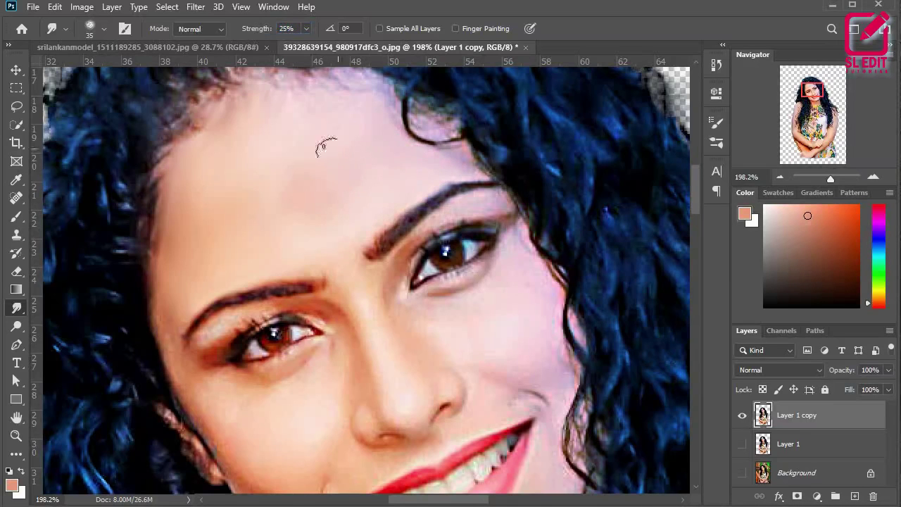
drag(330, 121, 363, 237)
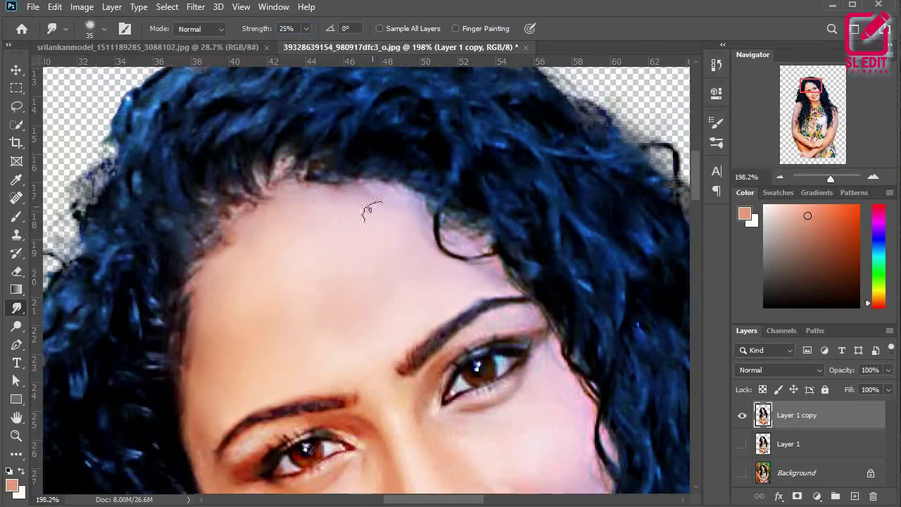
Refine the nose outline and nostrils with a 7 px smudge brush, using strengths of 49% and 83%.
scroll(344, 342, down, 5)
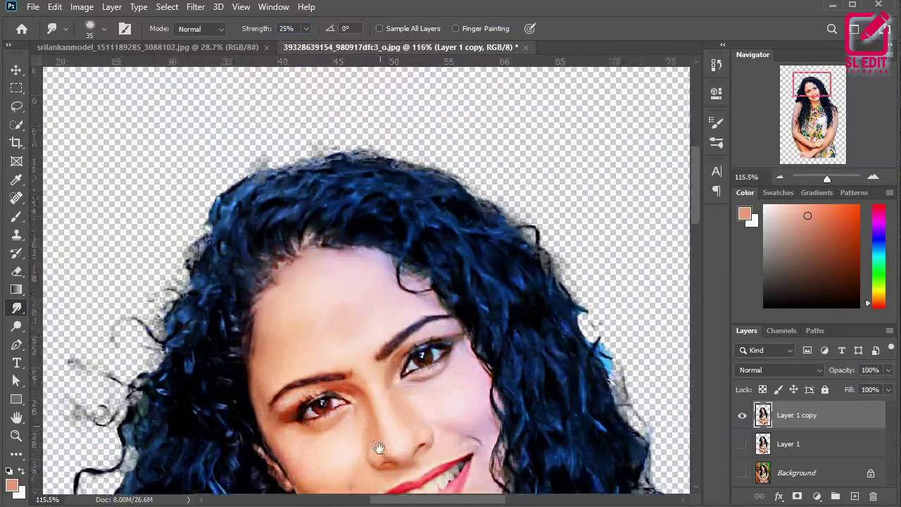
drag(412, 400, 343, 290)
scroll(343, 290, up, 4)
scroll(322, 341, down, 1)
drag(257, 29, 275, 33)
scroll(371, 344, up, 5)
drag(364, 358, 333, 365)
alt+right_click(333, 369)
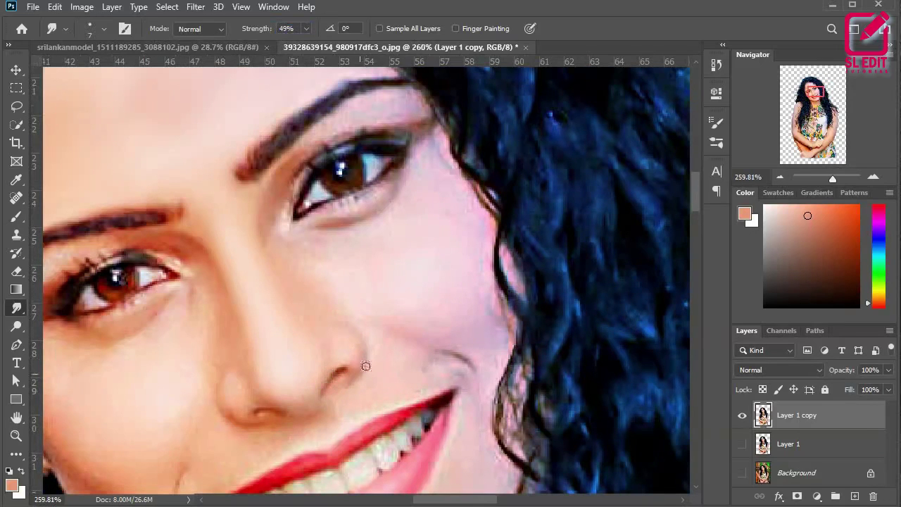
scroll(335, 363, down, 2)
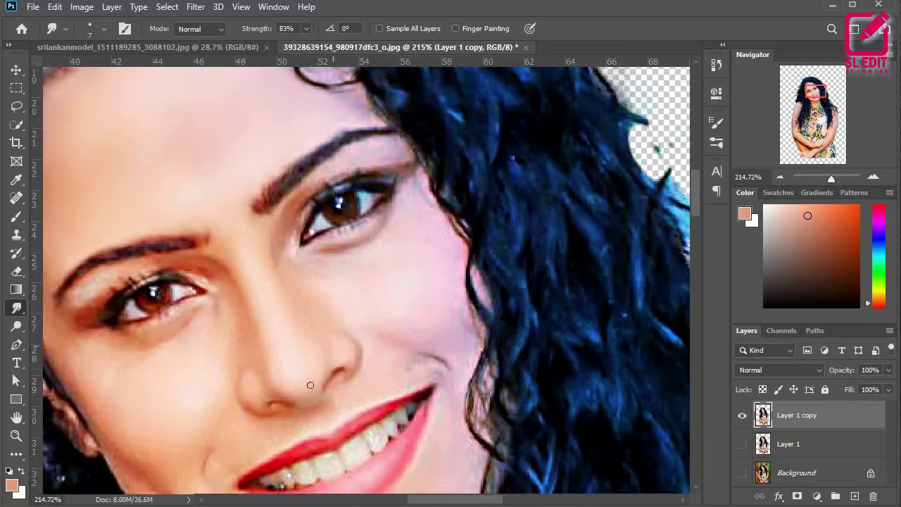
scroll(310, 385, up, 2)
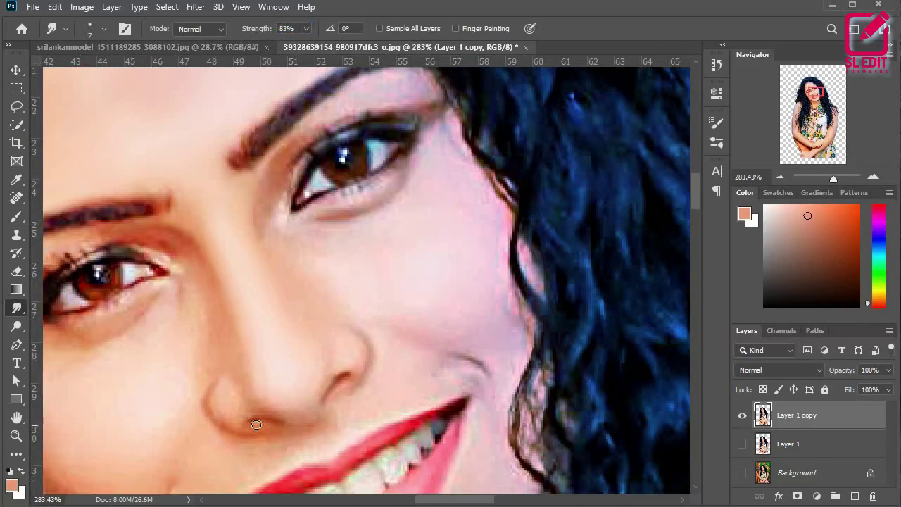
scroll(239, 261, down, 4)
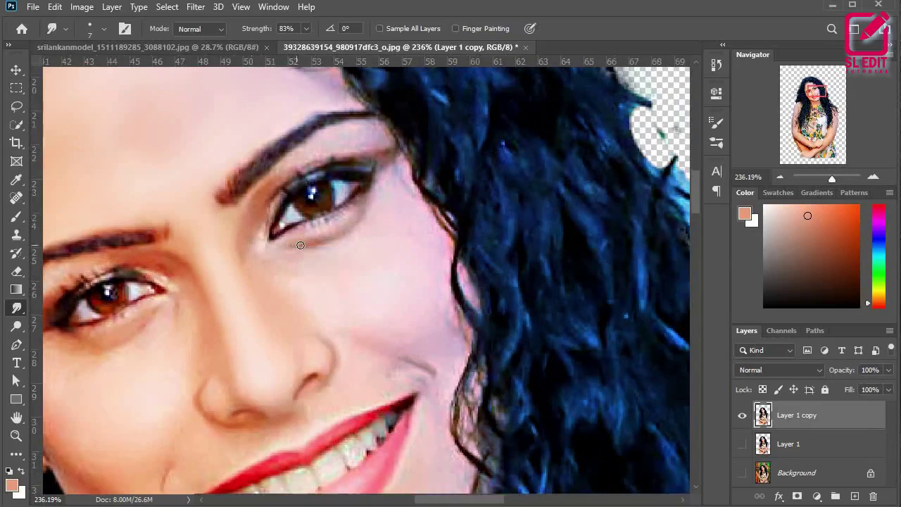
Set the smudge brush to 25 px and 27% strength, and smooth the pink-lit cheek and the skin around its eye.
scroll(138, 309, up, 3)
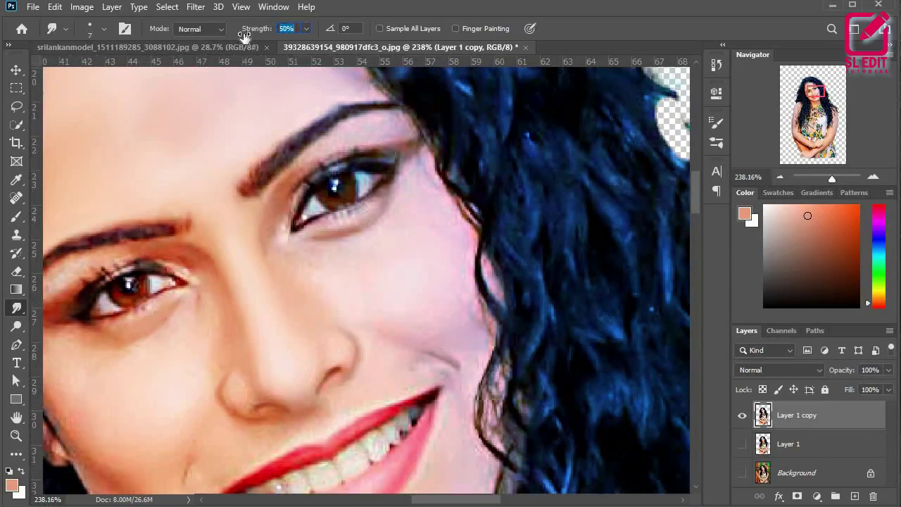
drag(237, 36, 227, 38)
right_click(312, 276)
key(Escape)
drag(374, 267, 389, 268)
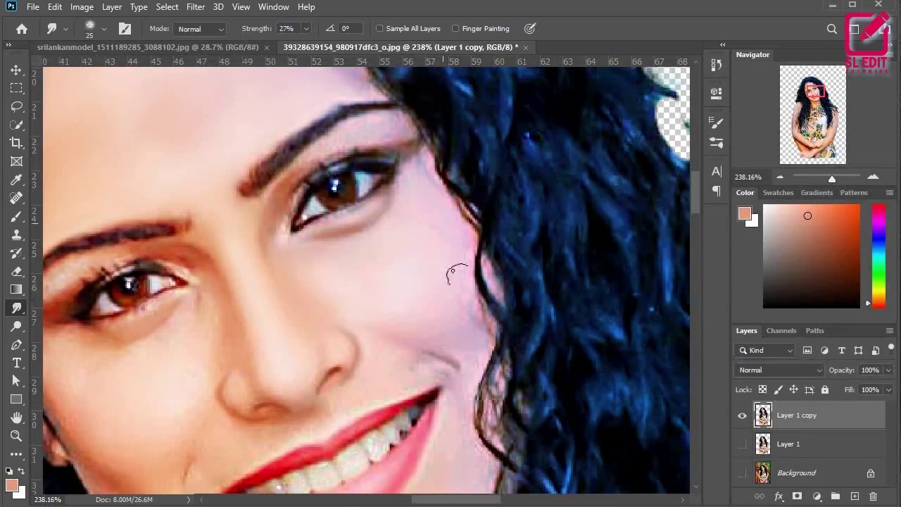
drag(325, 134, 400, 169)
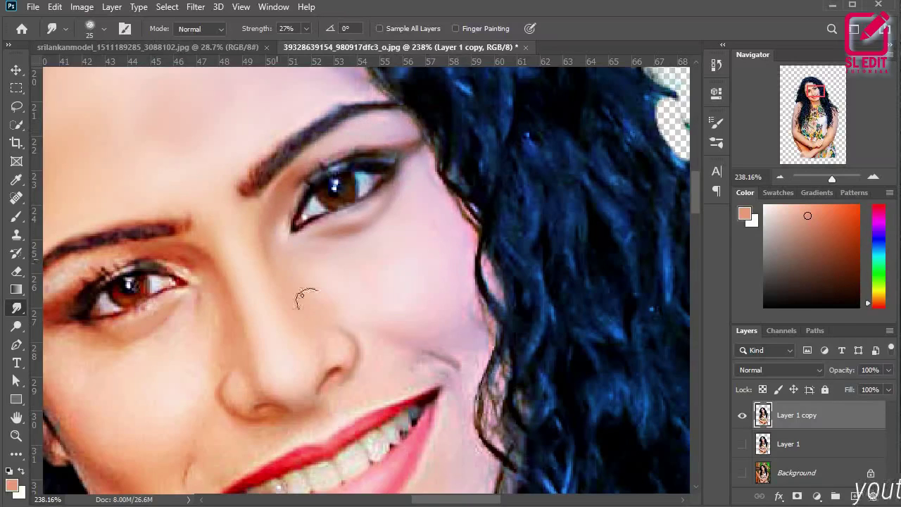
Smooth the skin around the nose, upper lip and smile lines with a 22 px smudge brush.
scroll(347, 318, down, 3)
drag(310, 364, 272, 309)
scroll(272, 309, up, 3)
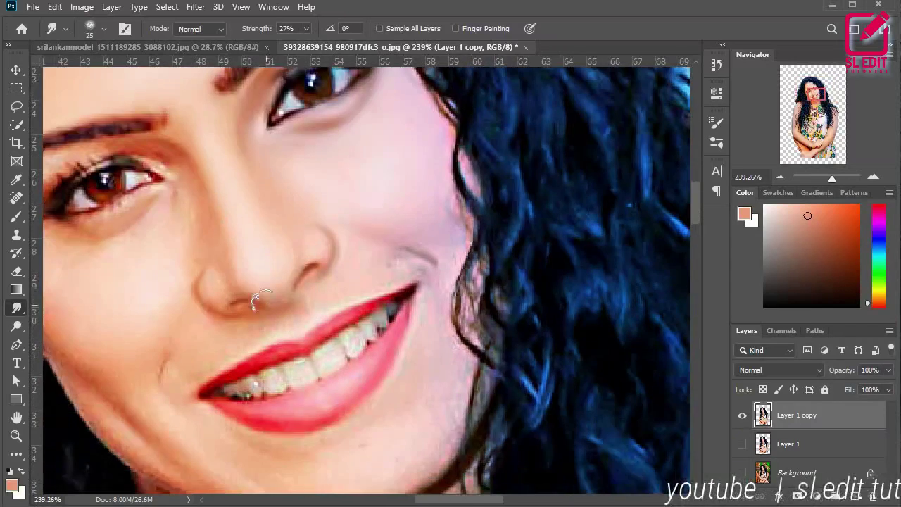
scroll(291, 235, up, 2)
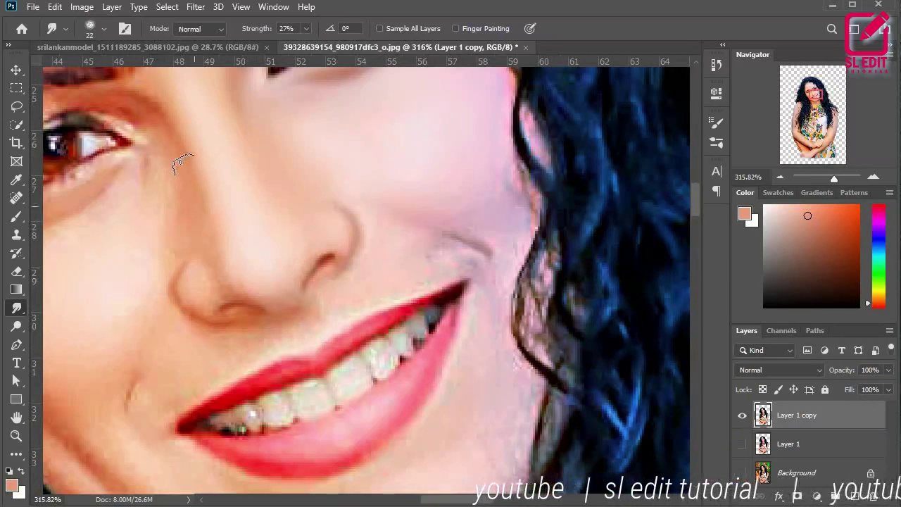
mouse_move(354, 287)
mouse_down()
mouse_move(373, 224)
mouse_move(423, 240)
mouse_move(281, 326)
mouse_move(217, 335)
mouse_up()
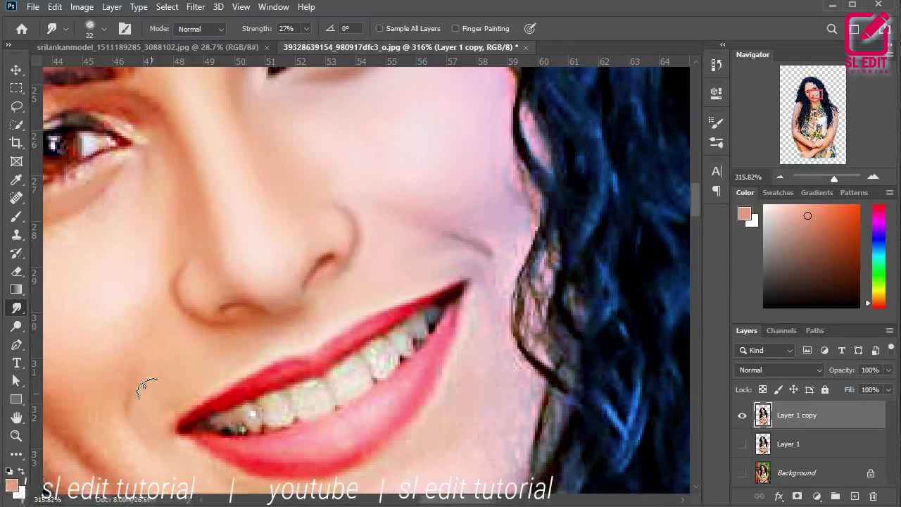
Smudge the eyelid, lashes and under-eye skin of the eye on the image's left side.
scroll(288, 338, down, 5)
scroll(201, 256, up, 4)
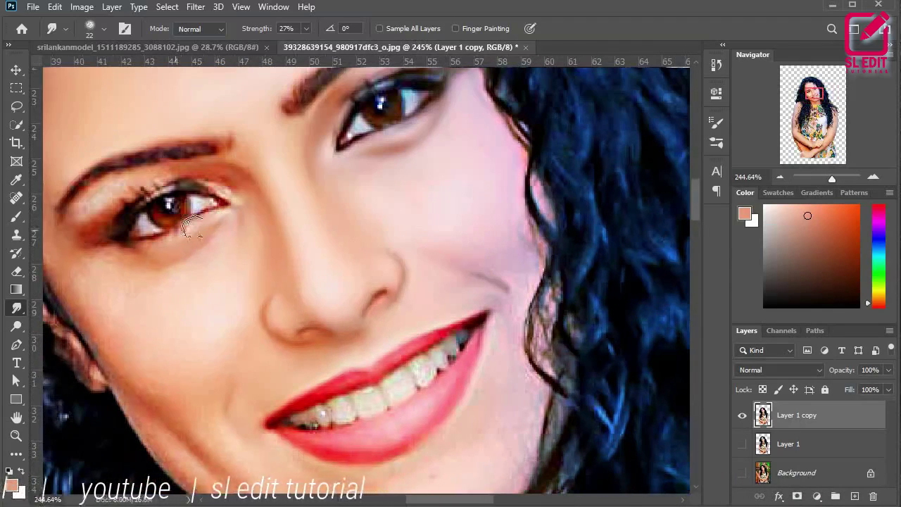
mouse_move(163, 180)
mouse_down()
mouse_move(226, 187)
mouse_move(96, 204)
mouse_up()
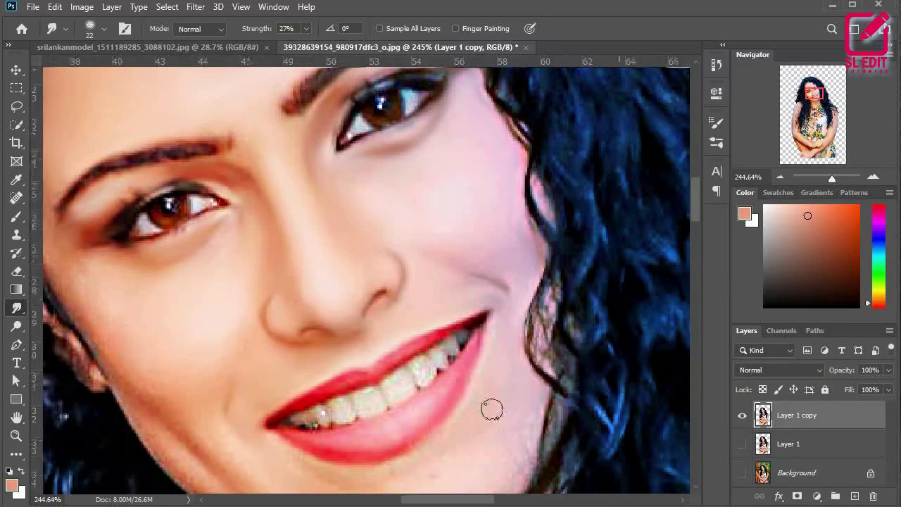
Smooth the cheek, jawline, chin and ear with the smudge brush enlarged to 29 px.
scroll(496, 407, down, 3)
scroll(236, 307, up, 3)
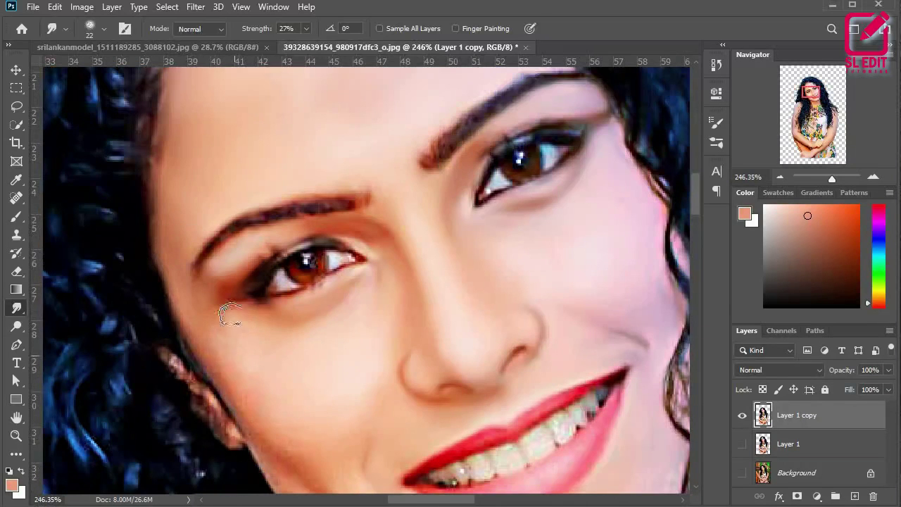
scroll(292, 447, down, 3)
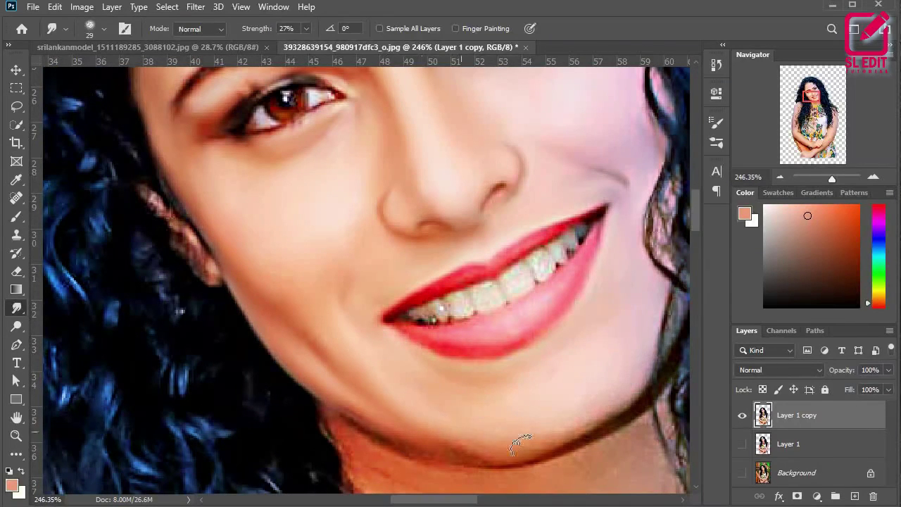
mouse_move(172, 212)
mouse_down()
mouse_move(189, 254)
mouse_move(169, 176)
mouse_up()
Enlarge the smudge brush to 45 px and smooth the neck skin below the chin.
scroll(239, 287, down, 7)
drag(416, 407, 382, 283)
scroll(338, 289, up, 2)
key(bracketright)
key(bracketright)
key(bracketright)
key(bracketright)
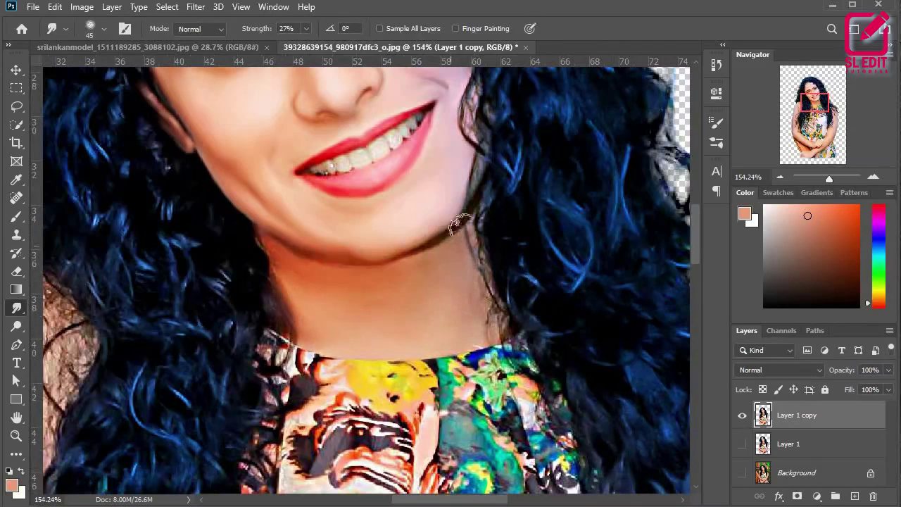
Smooth the lips and teeth with the smudge brush reduced to 31 px and finally to 17 px.
scroll(423, 264, down, 7)
scroll(352, 186, up, 9)
drag(407, 247, 396, 251)
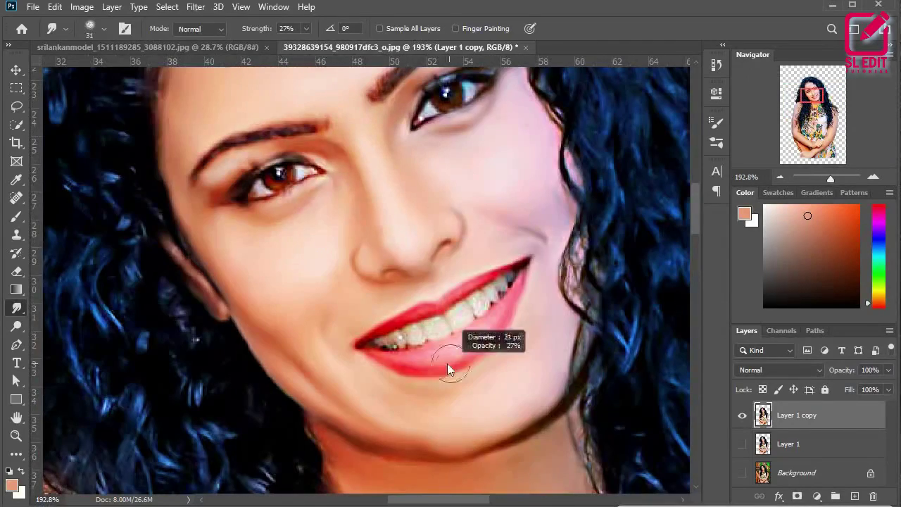
scroll(428, 359, up, 5)
drag(374, 354, 364, 354)
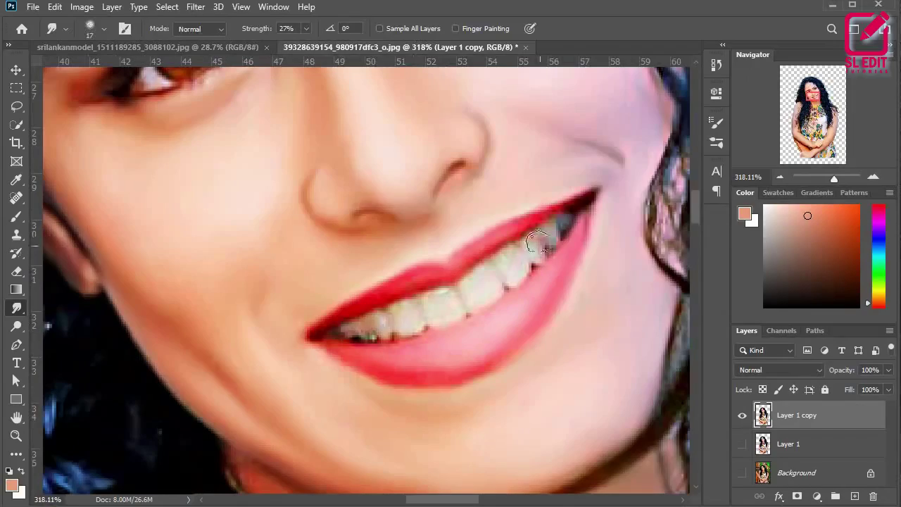
scroll(538, 243, down, 5)
scroll(480, 258, up, 5)
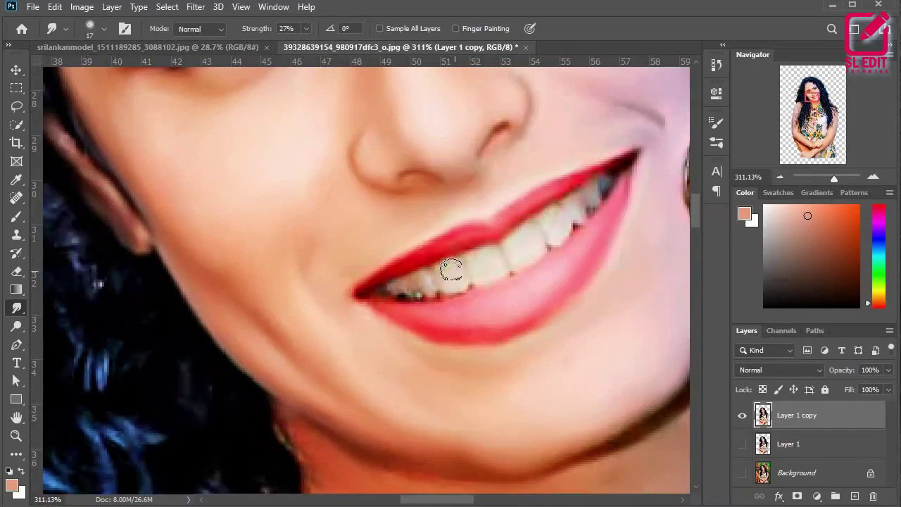
scroll(456, 273, down, 2)
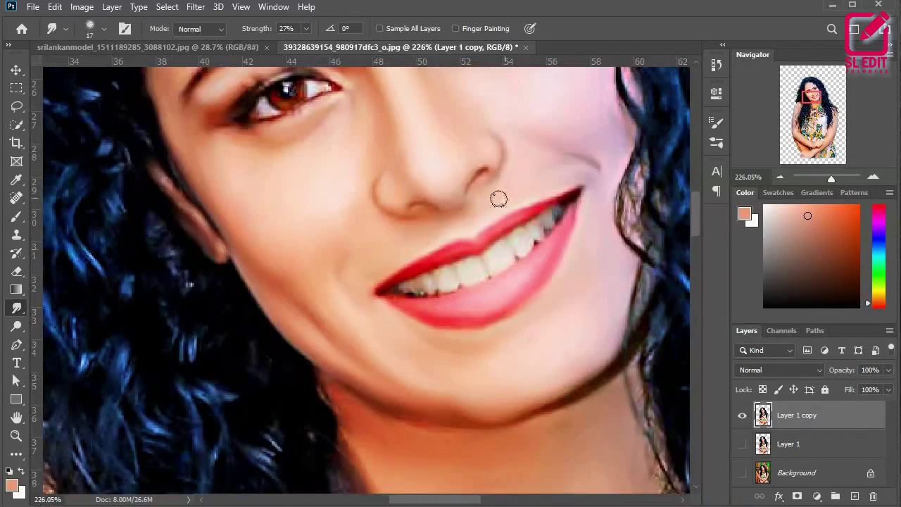
scroll(508, 198, down, 4)
scroll(368, 263, up, 5)
scroll(109, 71, down, 2)
Switch the smudge brush to the Pastel Dark 118 pixels preset at 15 px with 54% strength.
click(103, 30)
scroll(211, 372, down, 1)
double_click(211, 372)
drag(271, 213, 208, 214)
drag(273, 33, 274, 34)
Smudge both eyebrows along their length into smooth, painted-looking shapes.
scroll(235, 182, up, 4)
mouse_move(237, 185)
mouse_down()
mouse_move(249, 162)
mouse_move(333, 90)
mouse_up()
scroll(226, 187, up, 5)
drag(257, 235, 204, 328)
drag(349, 159, 394, 161)
scroll(296, 218, down, 8)
scroll(154, 284, up, 6)
drag(169, 284, 160, 280)
scroll(169, 296, down, 4)
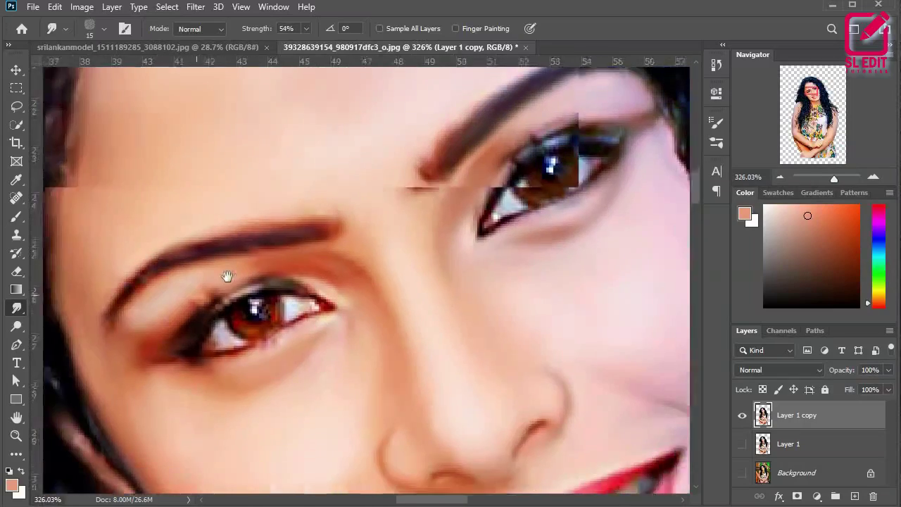
scroll(155, 306, down, 4)
scroll(276, 253, up, 6)
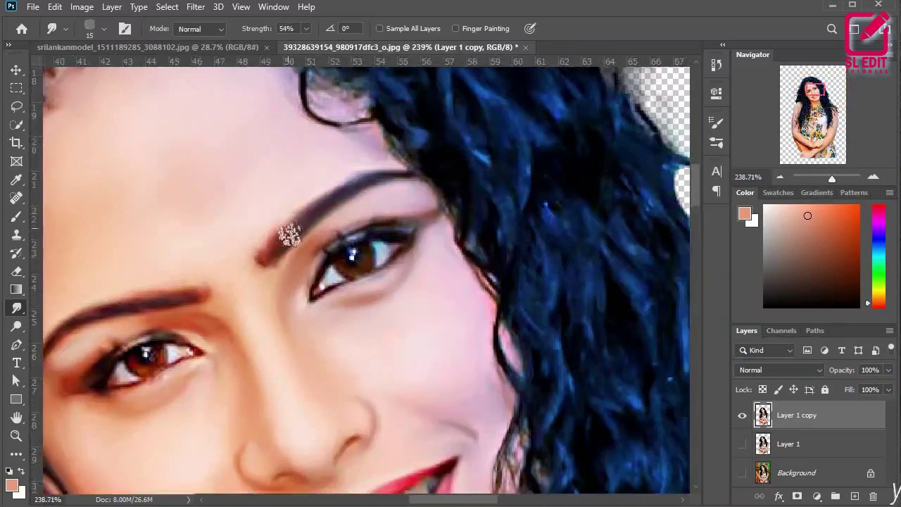
Smudge the hair strands that border the cheek on the image's right side.
scroll(286, 229, down, 4)
scroll(236, 211, up, 5)
mouse_move(214, 204)
mouse_down()
mouse_move(216, 221)
mouse_move(296, 239)
mouse_move(376, 342)
mouse_move(434, 441)
mouse_up()
mouse_move(438, 452)
mouse_down()
mouse_move(400, 195)
mouse_move(423, 298)
mouse_move(402, 388)
mouse_move(446, 426)
mouse_up()
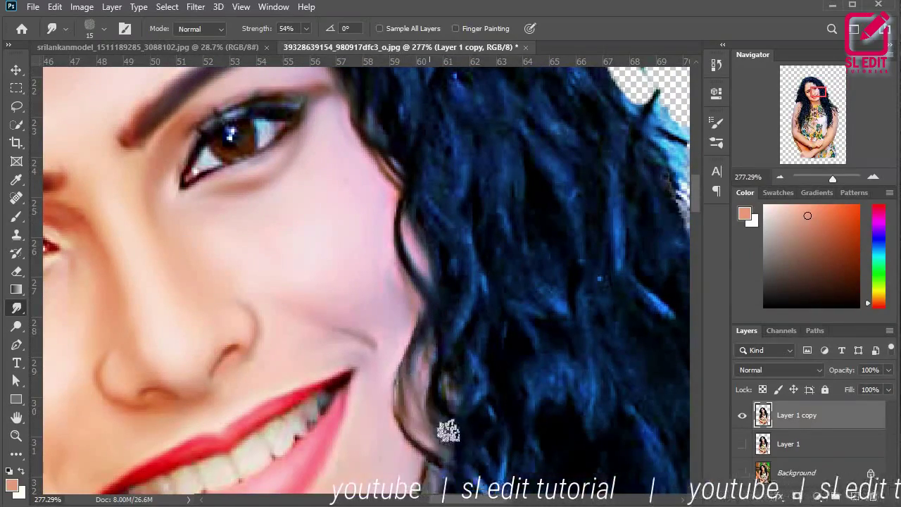
Smudge the hairline along the forehead and temple so the hair roots blend into the skin.
scroll(446, 427, down, 5)
scroll(342, 201, up, 3)
scroll(342, 201, up, 2)
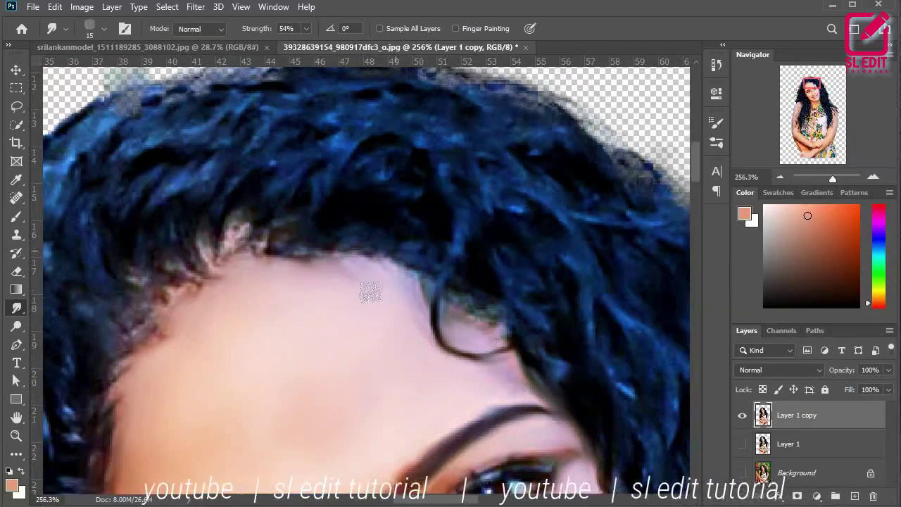
mouse_move(282, 229)
mouse_down()
mouse_move(260, 228)
mouse_move(217, 252)
mouse_move(267, 219)
mouse_move(273, 230)
mouse_move(195, 200)
mouse_move(187, 233)
mouse_move(150, 260)
mouse_move(111, 342)
mouse_up()
drag(426, 282, 364, 251)
scroll(252, 320, down, 2)
drag(150, 348, 212, 240)
scroll(211, 240, up, 2)
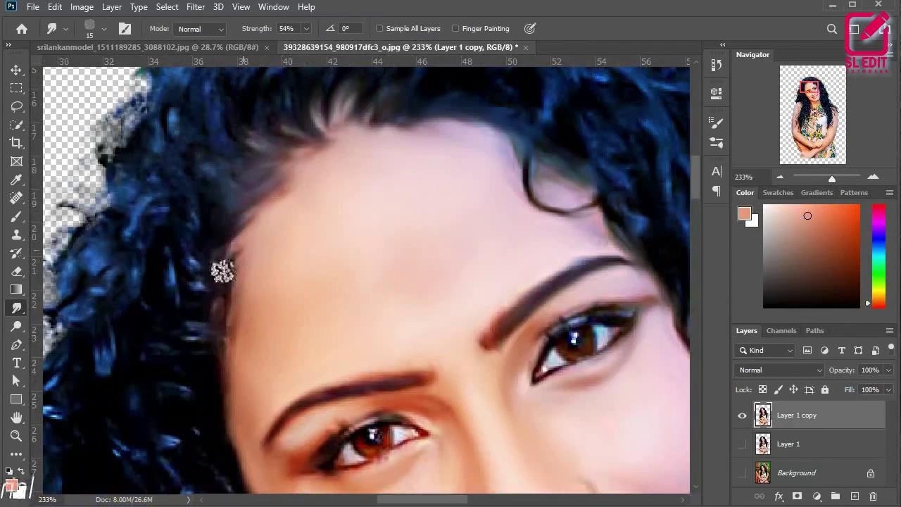
scroll(238, 242, down, 6)
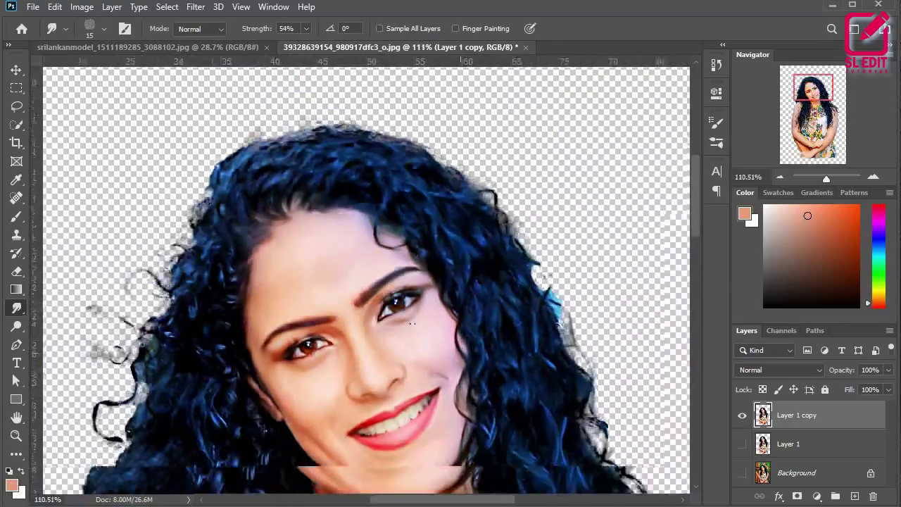
scroll(280, 363, up, 3)
scroll(280, 362, down, 1)
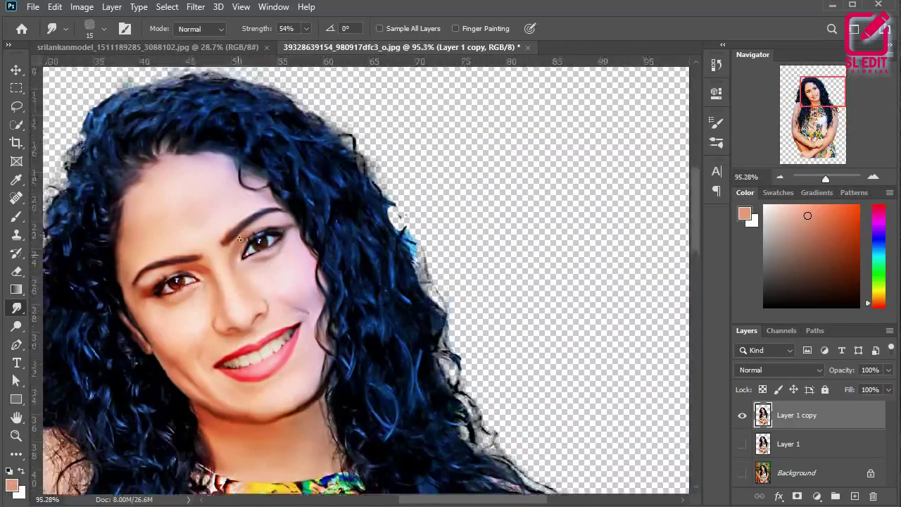
scroll(262, 258, up, 3)
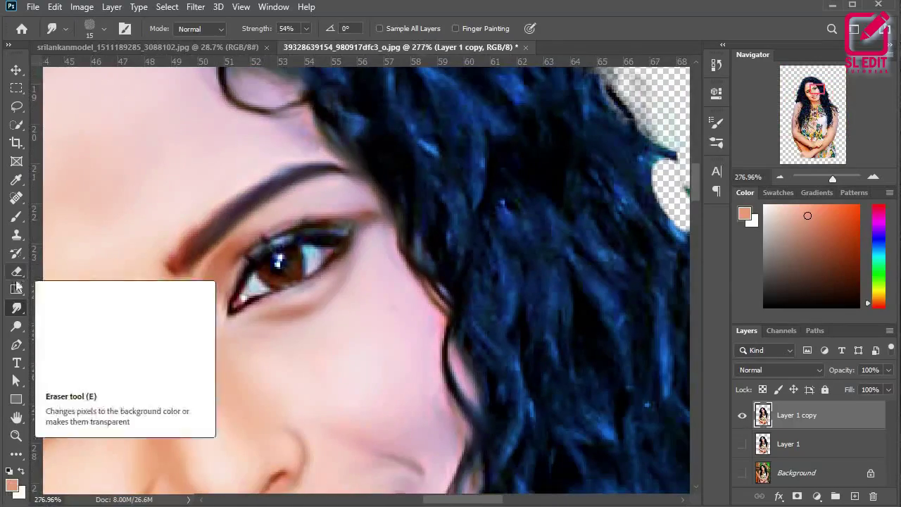
click(16, 326)
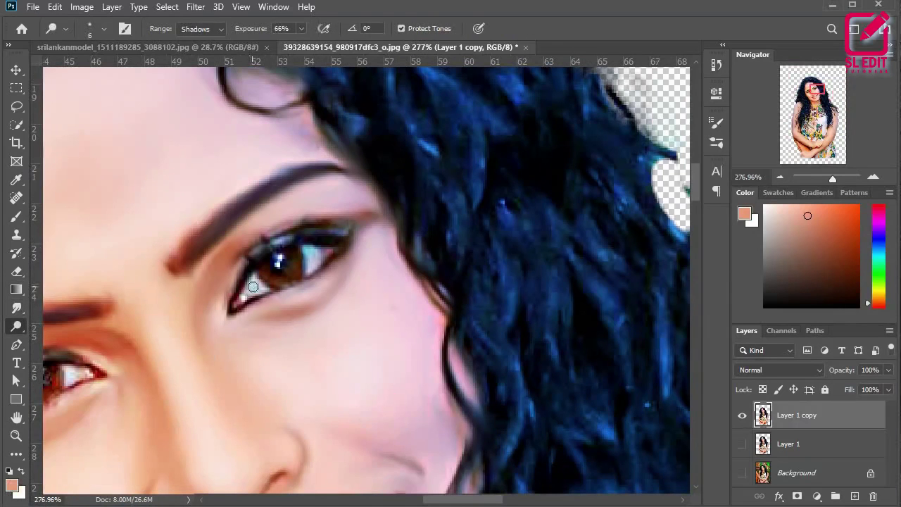
click(16, 308)
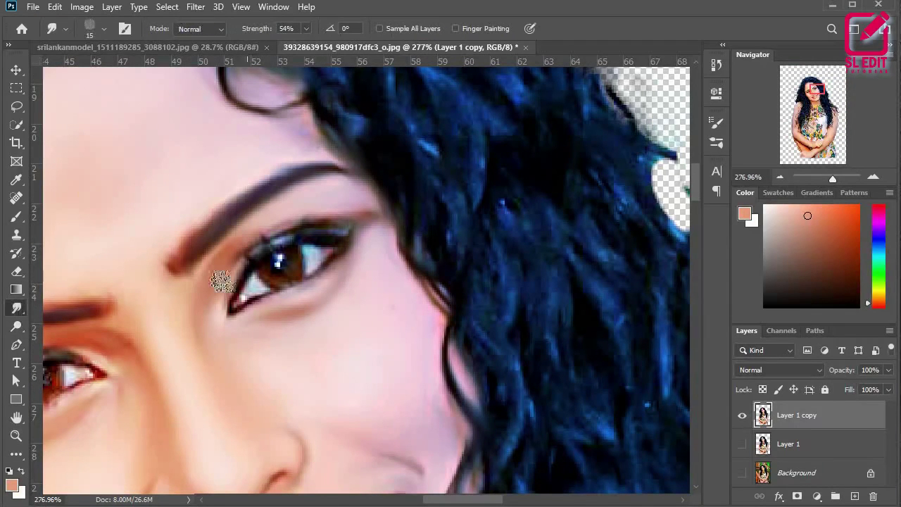
Smudge the whites and inner details of both eyes with an 8 px brush, lowering the strength to 33%.
scroll(310, 255, down, 1)
scroll(310, 255, up, 2)
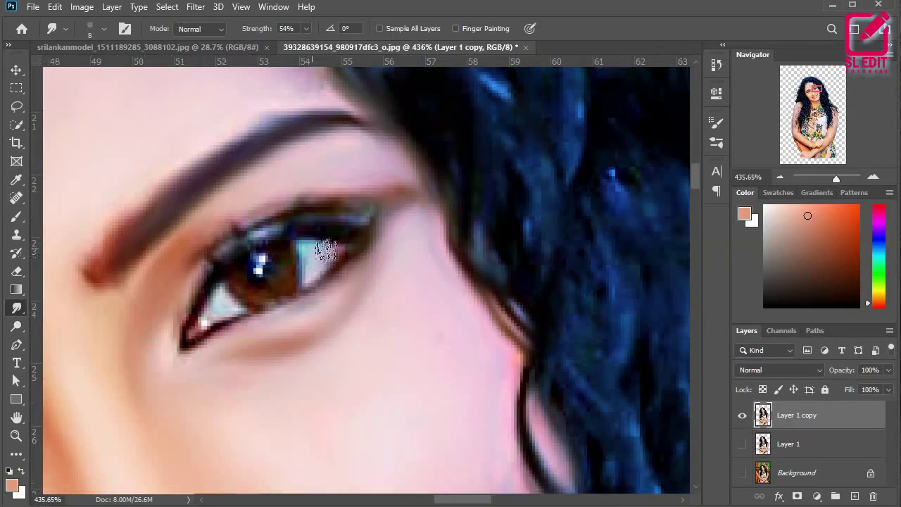
scroll(224, 312, down, 5)
scroll(268, 316, up, 5)
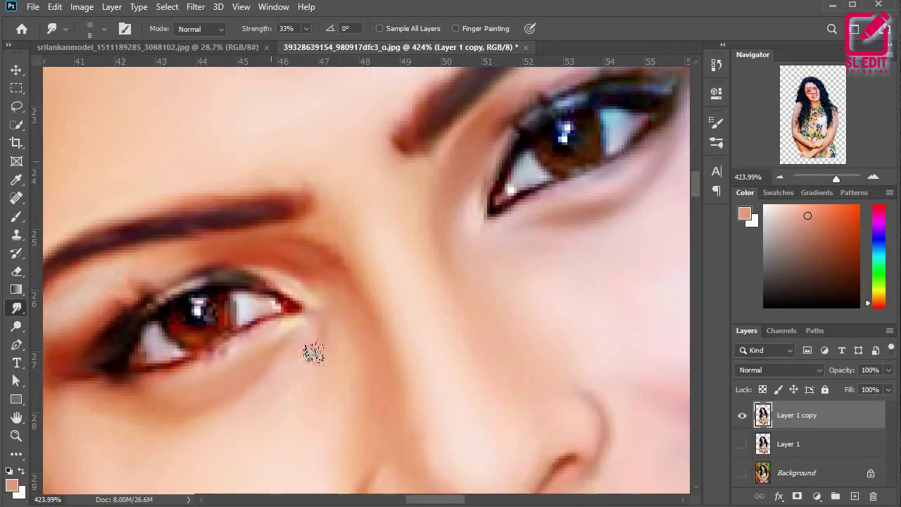
scroll(134, 322, down, 5)
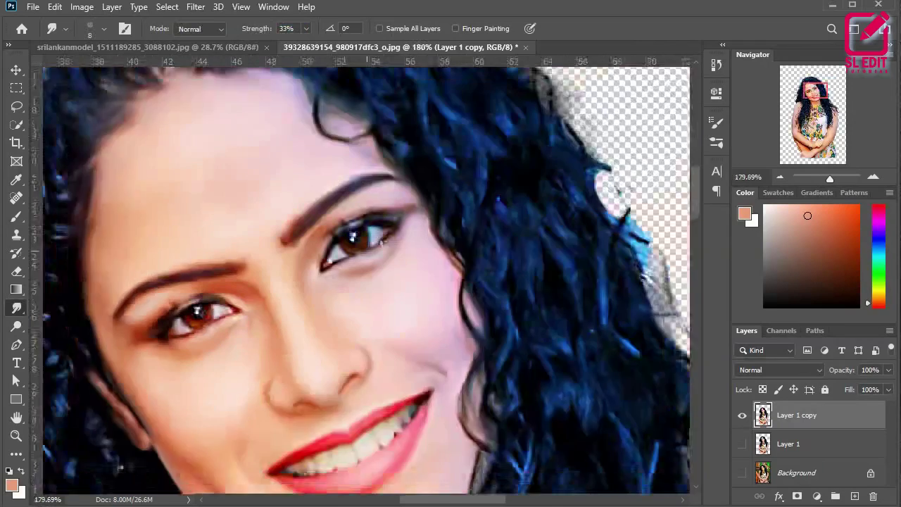
scroll(335, 255, up, 4)
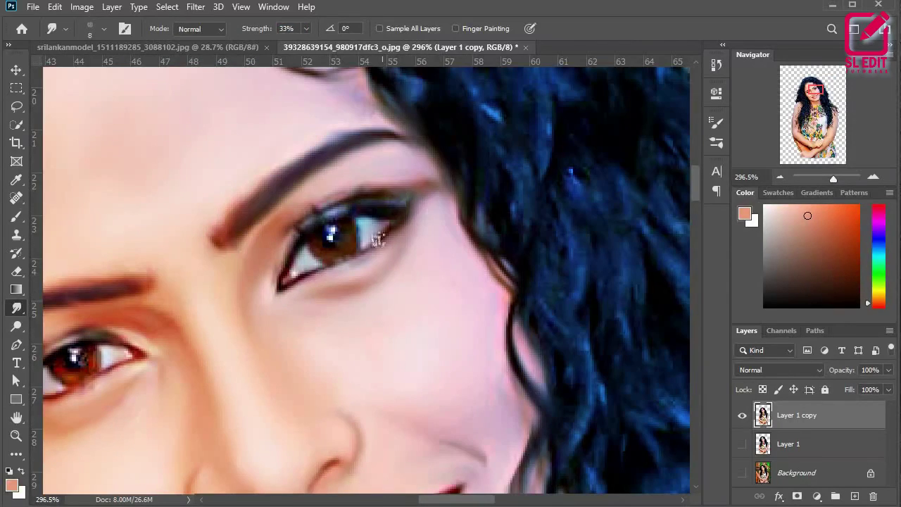
Add a new layer above the portrait and set up a 10 px Brush tool with black as the foreground colour.
scroll(377, 239, down, 6)
key(ctrl+shift+alt+n)
key(b)
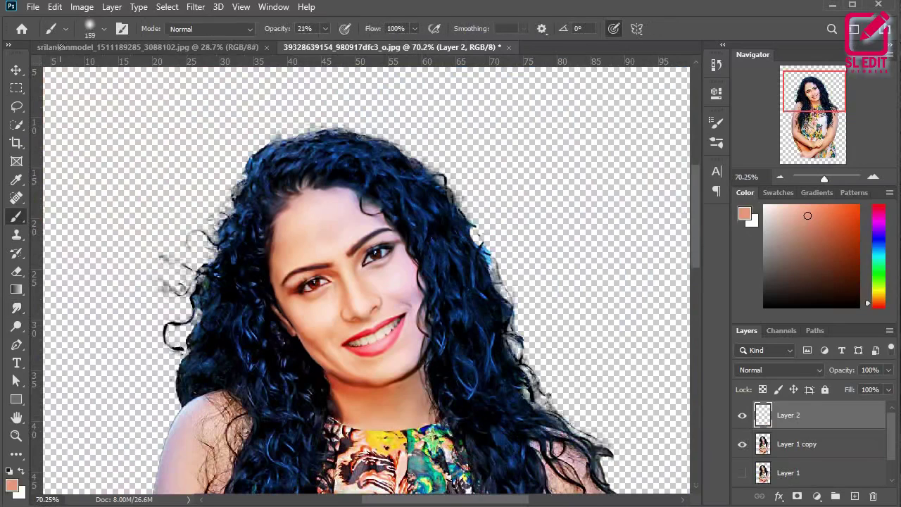
click(11, 484)
click(652, 270)
click(848, 92)
drag(217, 285, 177, 290)
scroll(394, 254, up, 6)
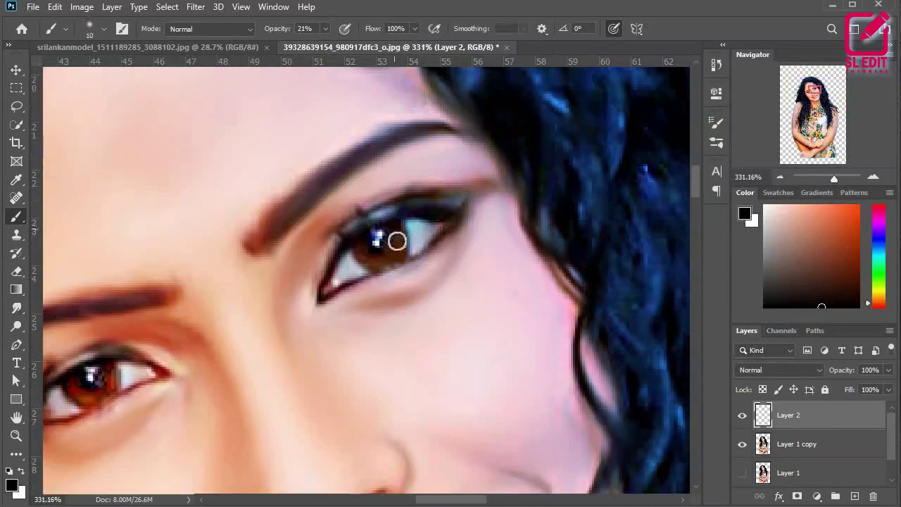
Paint the irises of both eyes solid black at 100% brush opacity.
mouse_move(397, 227)
mouse_down()
mouse_move(374, 260)
mouse_move(360, 241)
mouse_move(382, 227)
mouse_up()
scroll(364, 227, down, 2)
scroll(195, 317, up, 3)
mouse_move(195, 318)
mouse_down()
mouse_move(222, 298)
mouse_move(209, 313)
mouse_move(168, 315)
mouse_up()
scroll(221, 312, down, 5)
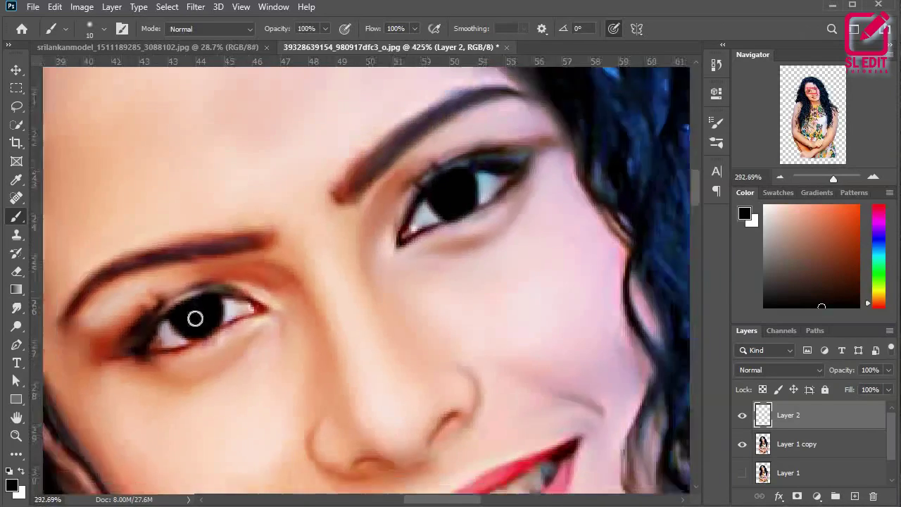
Set a dark reddish-brown foreground colour, add another layer and choose an 8 px round preset for the Smudge tool.
click(11, 486)
drag(551, 201, 699, 183)
click(17, 307)
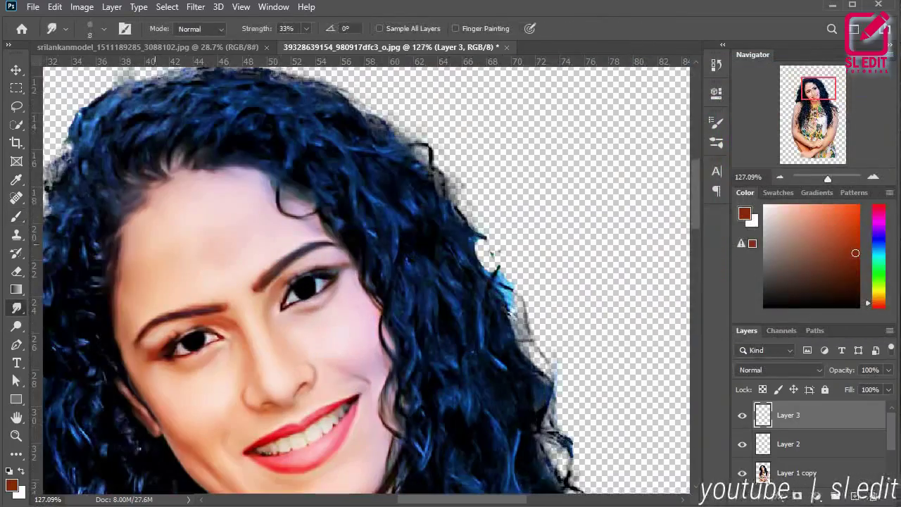
click(104, 29)
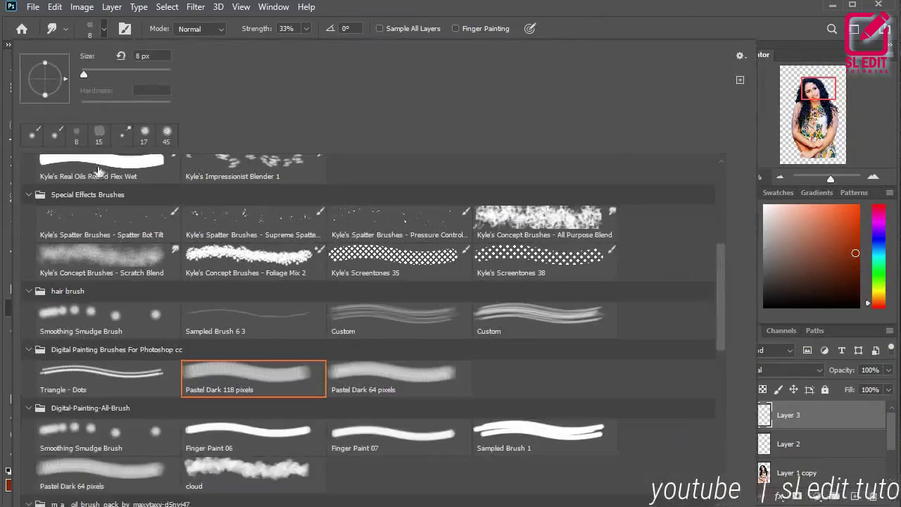
scroll(105, 185, up, 5)
double_click(105, 185)
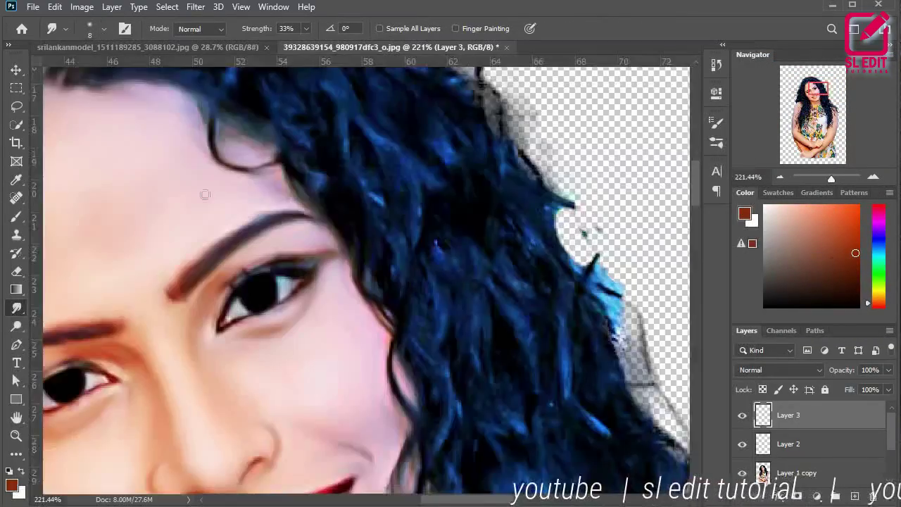
Paint a reddish-brown crescent around the lower part of each black iris on Layer 3.
scroll(256, 309, up, 6)
mouse_move(240, 263)
mouse_down()
mouse_move(264, 245)
mouse_move(242, 275)
mouse_move(219, 280)
mouse_move(200, 271)
mouse_move(207, 274)
mouse_move(246, 220)
mouse_up()
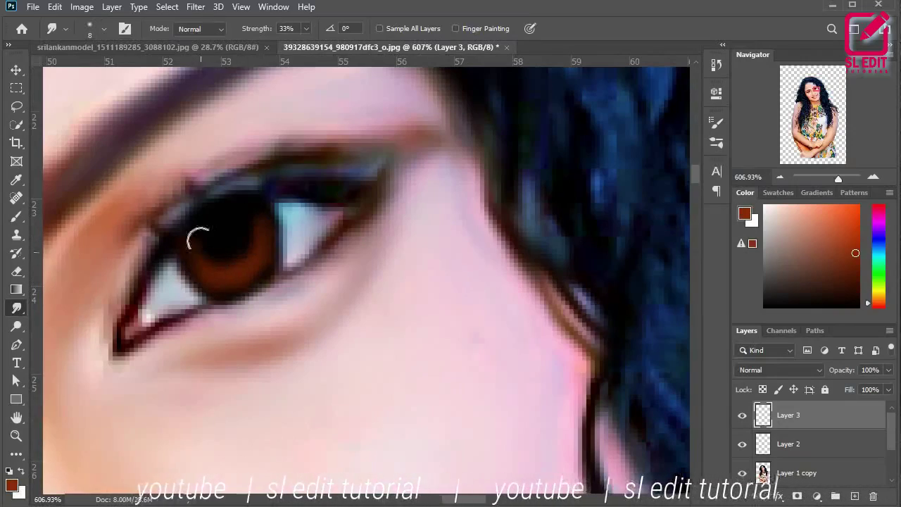
scroll(230, 298, down, 6)
scroll(231, 298, down, 2)
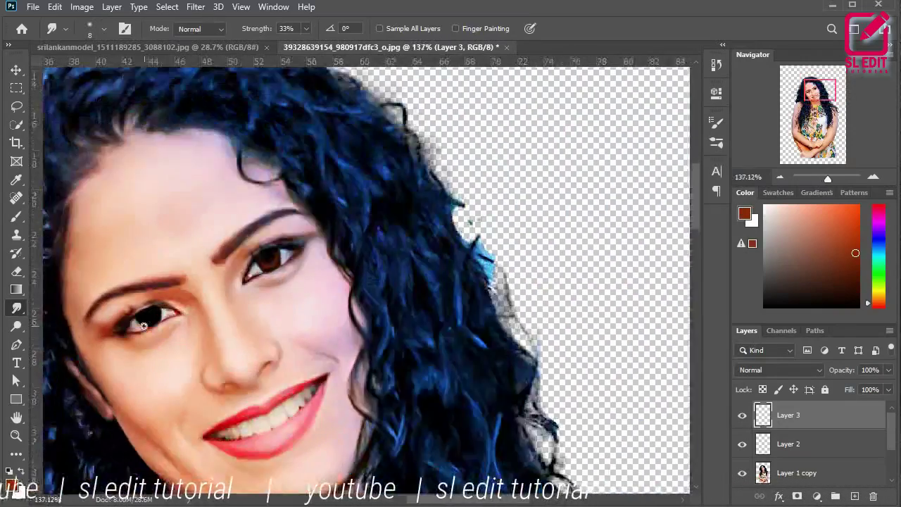
scroll(157, 316, up, 6)
mouse_move(139, 313)
mouse_down()
mouse_move(121, 302)
mouse_move(169, 314)
mouse_move(185, 303)
mouse_move(128, 293)
mouse_move(122, 272)
mouse_move(181, 255)
mouse_up()
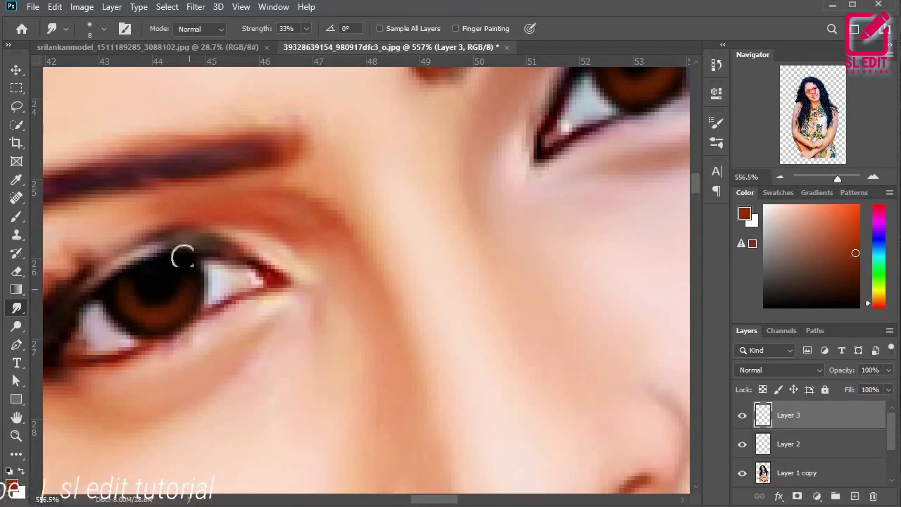
scroll(164, 305, down, 6)
right_click(161, 304)
click(92, 235)
scroll(158, 303, down, 1)
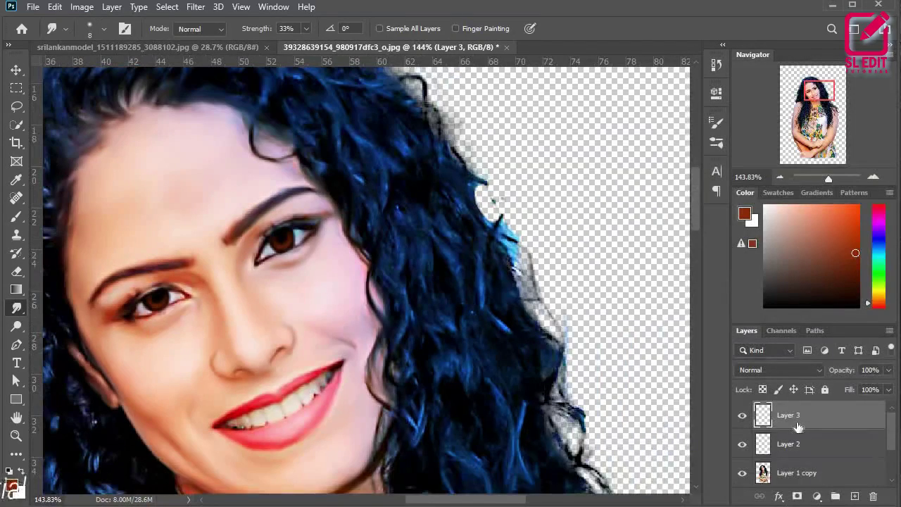
Recolour the brown irises on Layer 3 to teal green with a Hue/Saturation adjustment.
key(ctrl+u)
drag(680, 296, 742, 289)
mouse_move(679, 358)
mouse_down()
mouse_move(700, 362)
mouse_move(687, 361)
mouse_up()
drag(678, 323, 685, 322)
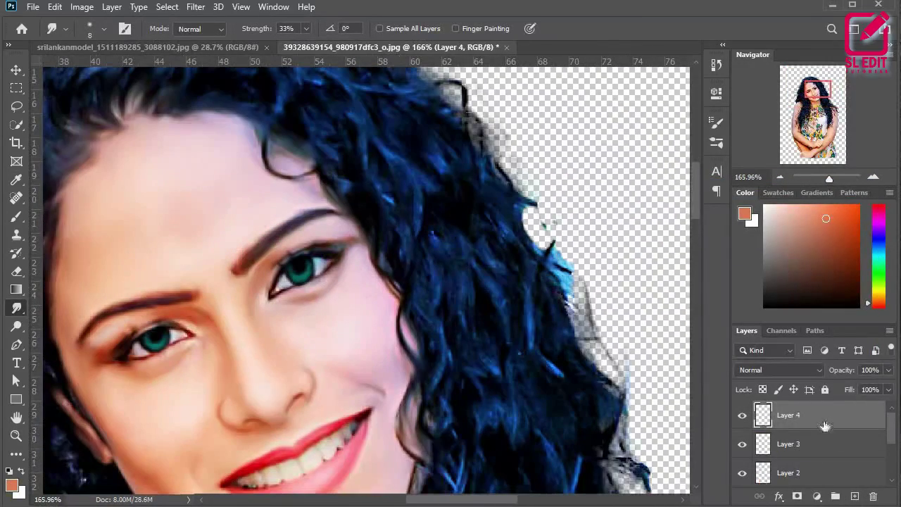
Paint white highlights in both eyes on Layer 4, using an 8 px brush for the large ones and 5 px for the small ones.
key(x)
scroll(284, 267, up, 6)
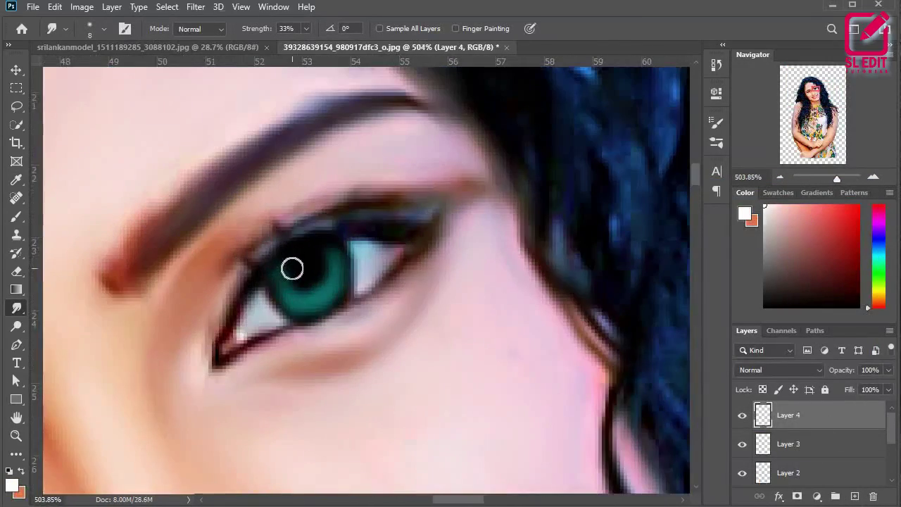
scroll(124, 328, down, 4)
scroll(125, 328, up, 4)
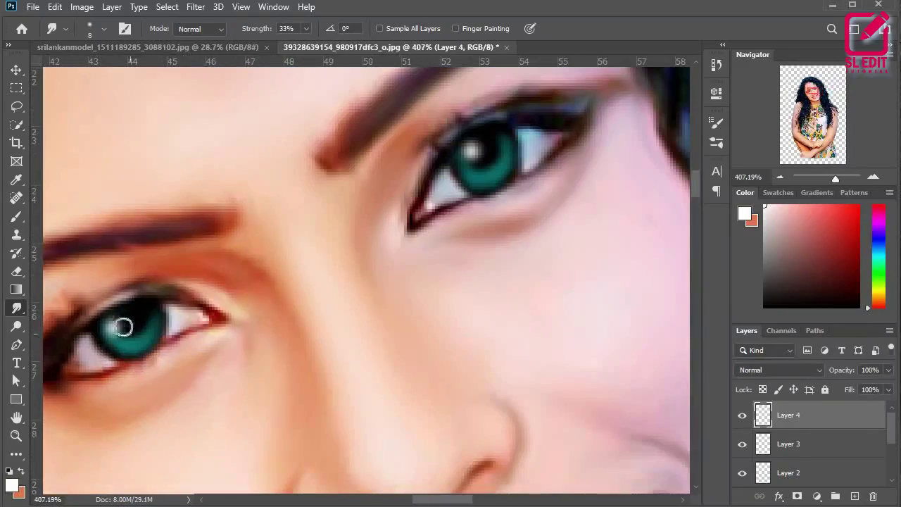
key(bracketleft)
key(bracketleft)
key(bracketleft)
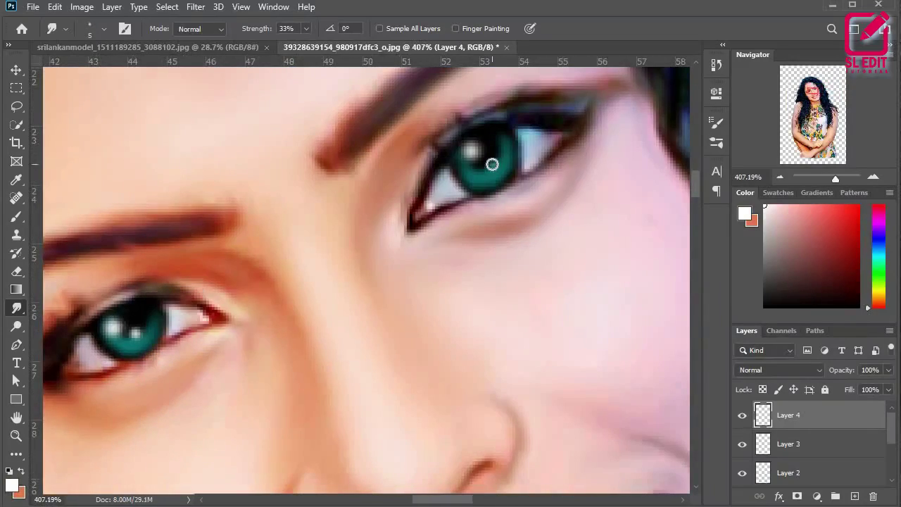
scroll(450, 236, down, 6)
key(v)
scroll(454, 258, up, 3)
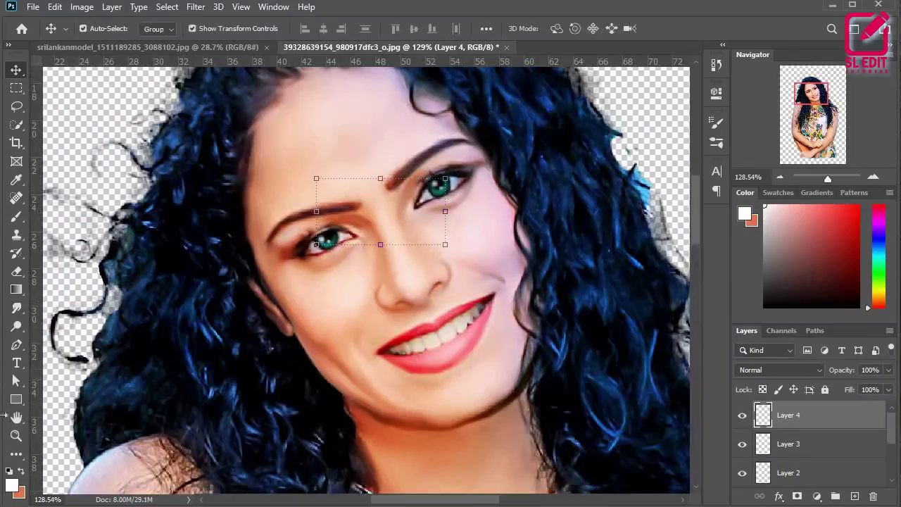
click(16, 344)
scroll(399, 359, up, 4)
scroll(335, 373, down, 5)
click(16, 70)
scroll(408, 260, down, 3)
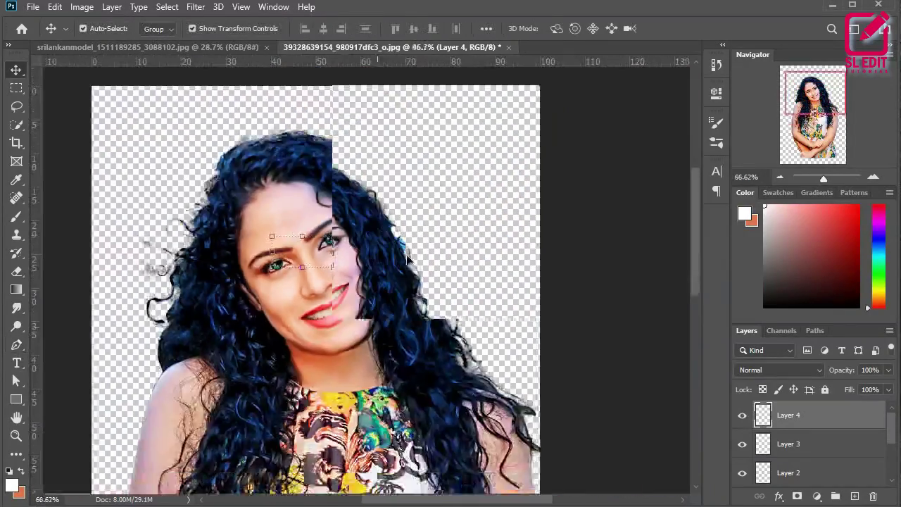
Choose the textured 118 px brush preset for the Smudge tool and make Layer 1 copy the active layer.
click(408, 260)
scroll(378, 289, down, 1)
scroll(261, 212, up, 3)
click(16, 309)
click(105, 29)
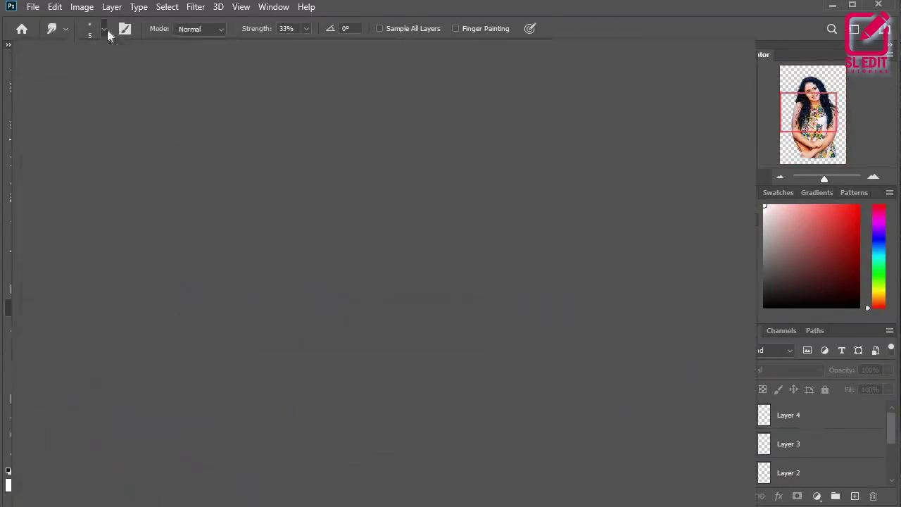
scroll(266, 242, down, 5)
double_click(266, 242)
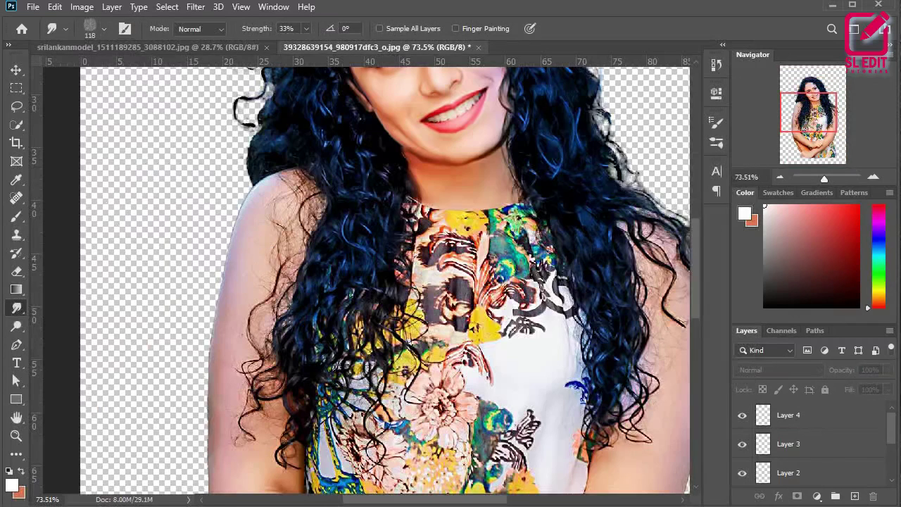
scroll(816, 415, down, 3)
click(816, 415)
Smudge the skin of both upper arms on Layer 1 copy with a 69 px brush at 18% strength.
drag(245, 261, 227, 261)
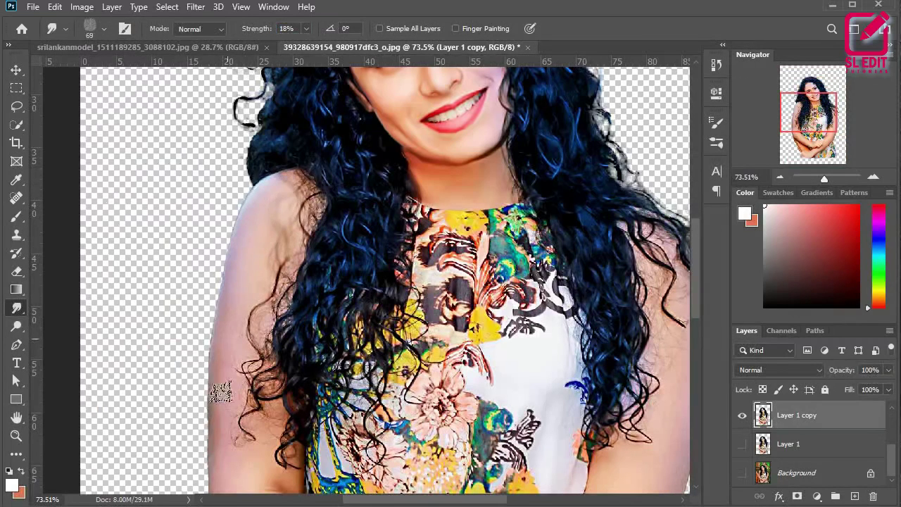
scroll(293, 307, down, 5)
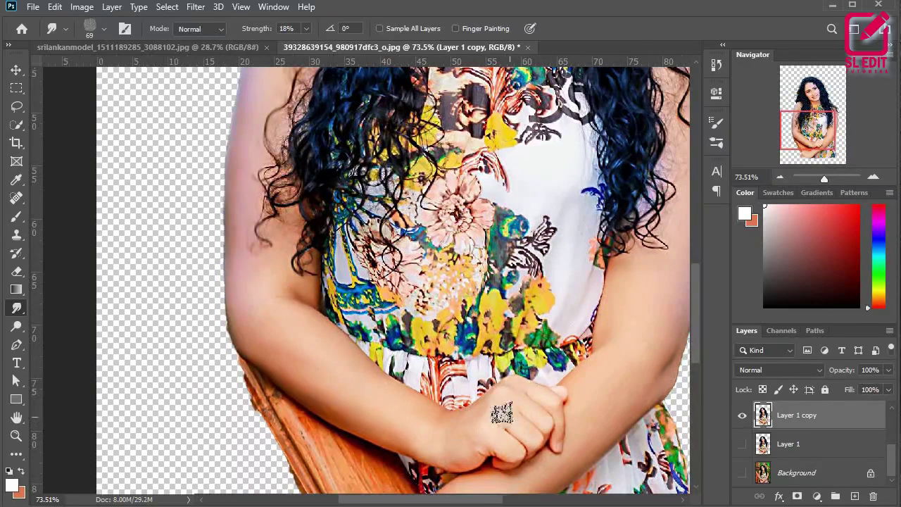
drag(357, 430, 427, 269)
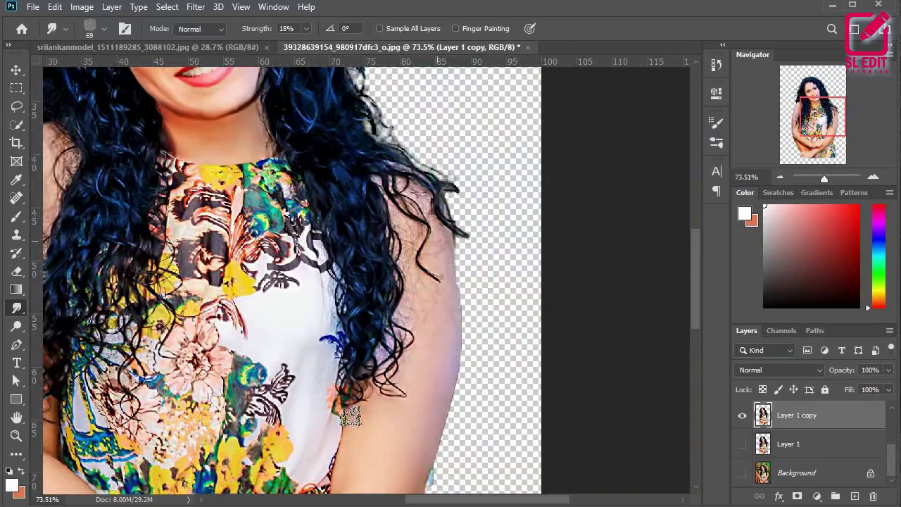
scroll(421, 281, up, 1)
scroll(422, 317, down, 4)
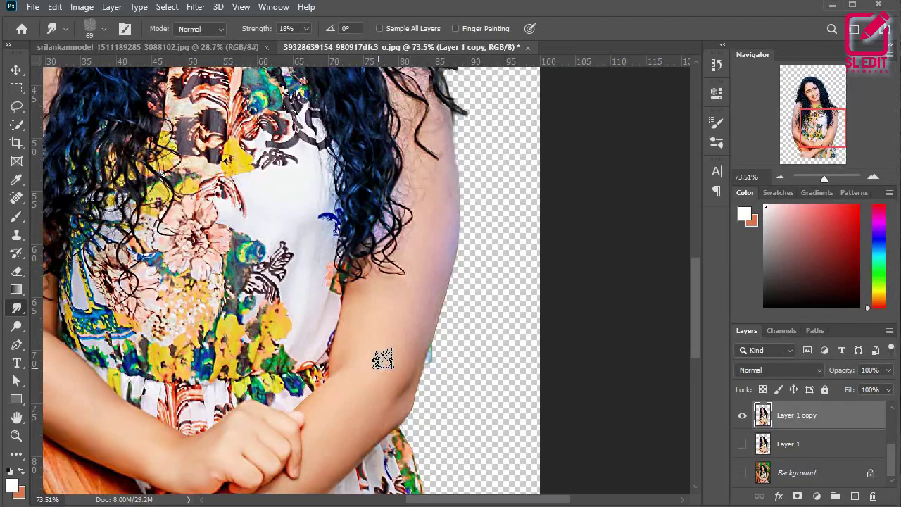
Smooth the skin of the crossed forearms and hands with the 69 px Smudge brush at 18% strength.
scroll(365, 374, down, 5)
scroll(358, 392, up, 2)
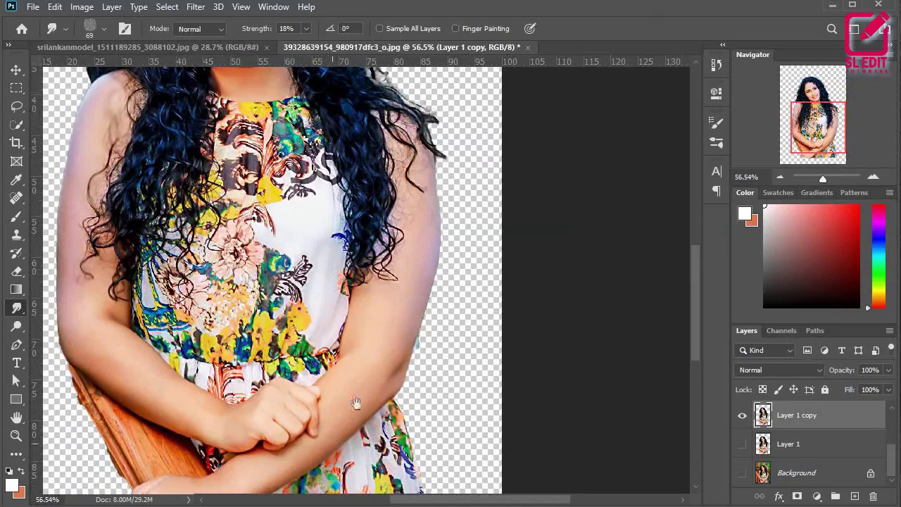
drag(355, 402, 388, 324)
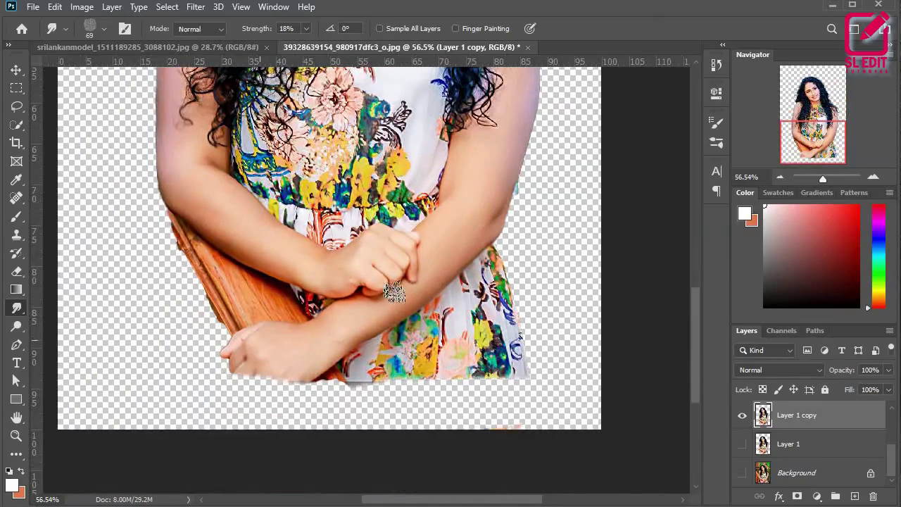
scroll(315, 340, down, 7)
scroll(316, 345, up, 3)
Lower the Smudge strength to 8%, enlarge the brush to 112 px and softly blend the skin.
drag(314, 352, 274, 488)
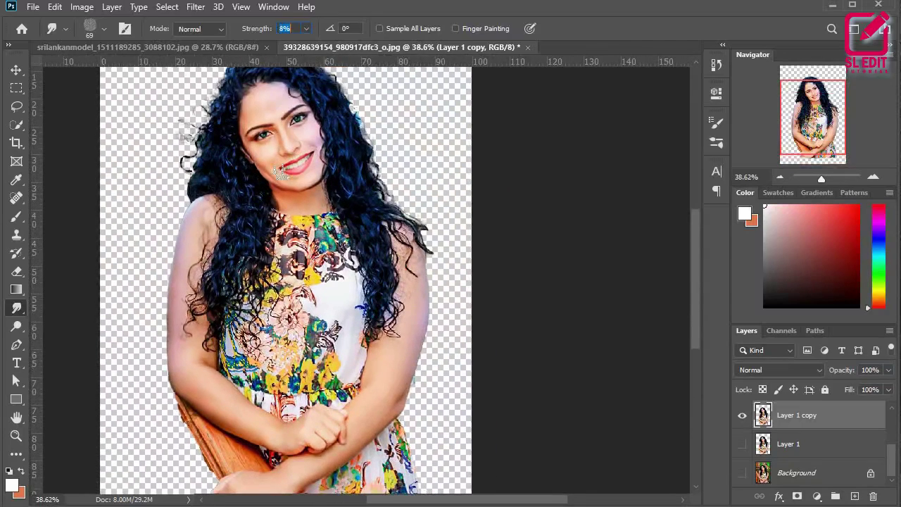
scroll(300, 266, up, 3)
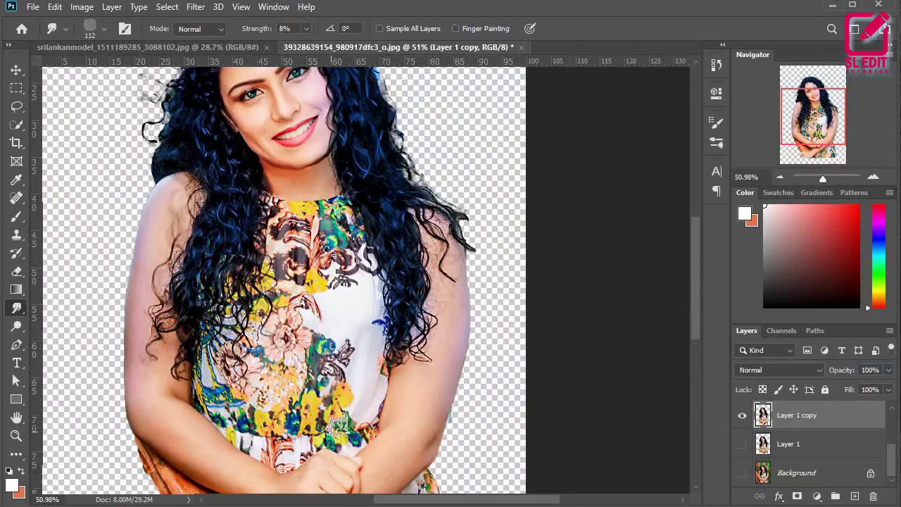
scroll(300, 370, down, 5)
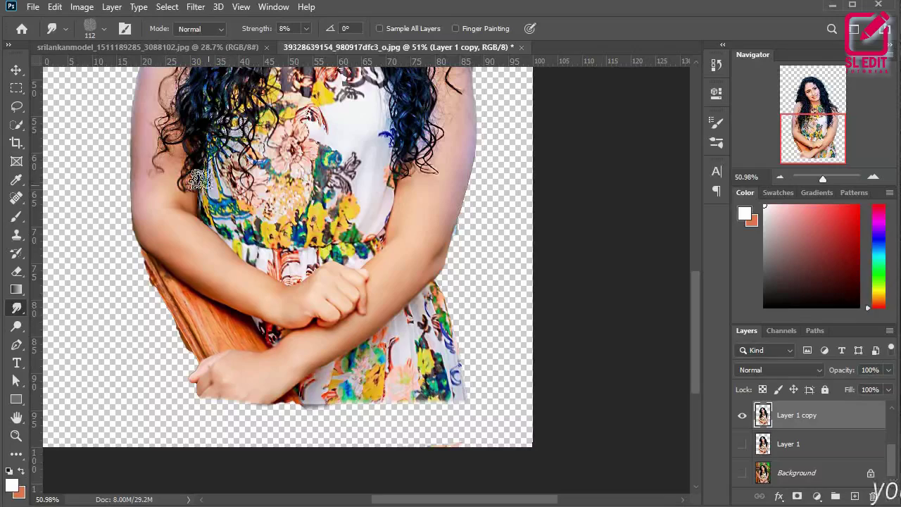
alt+scroll(363, 131, down, 3)
alt+scroll(366, 131, up, 1)
scroll(346, 115, up, 3)
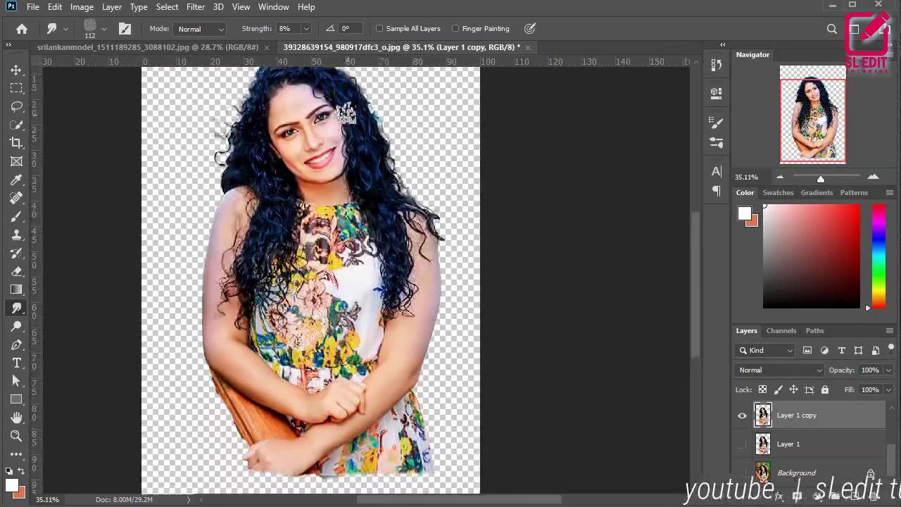
Try a stronger Smudge stroke on the hair at the crown with a 41 px brush, and undo the stroke.
alt+scroll(310, 155, up, 5)
drag(288, 280, 278, 279)
right_click(276, 287)
key(Escape)
mouse_move(332, 295)
mouse_down()
mouse_move(317, 296)
mouse_move(359, 438)
mouse_up()
alt+scroll(303, 155, up, 4)
drag(273, 28, 313, 29)
drag(326, 177, 375, 166)
key(ctrl+z)
Set the Smudge strength to 60% and smudge the hair above the forehead with a 26 px brush.
drag(269, 29, 261, 31)
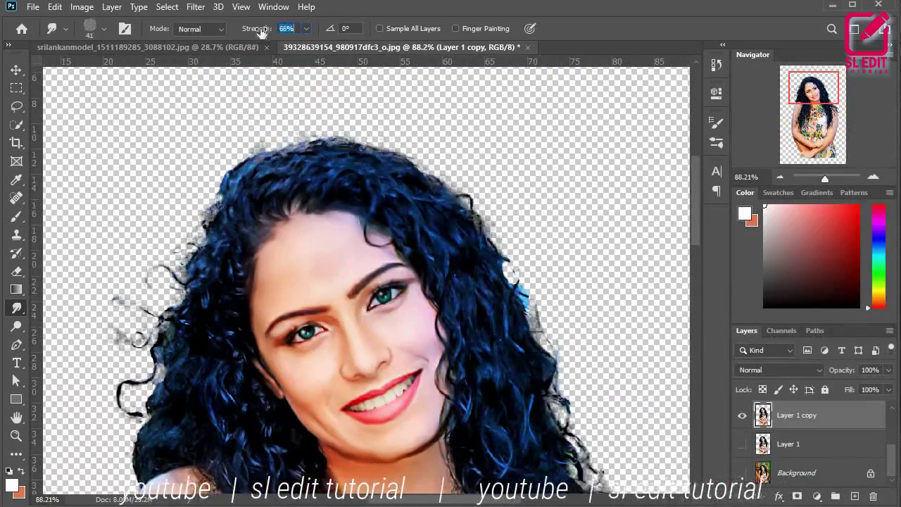
alt+scroll(327, 183, up, 5)
drag(326, 181, 321, 180)
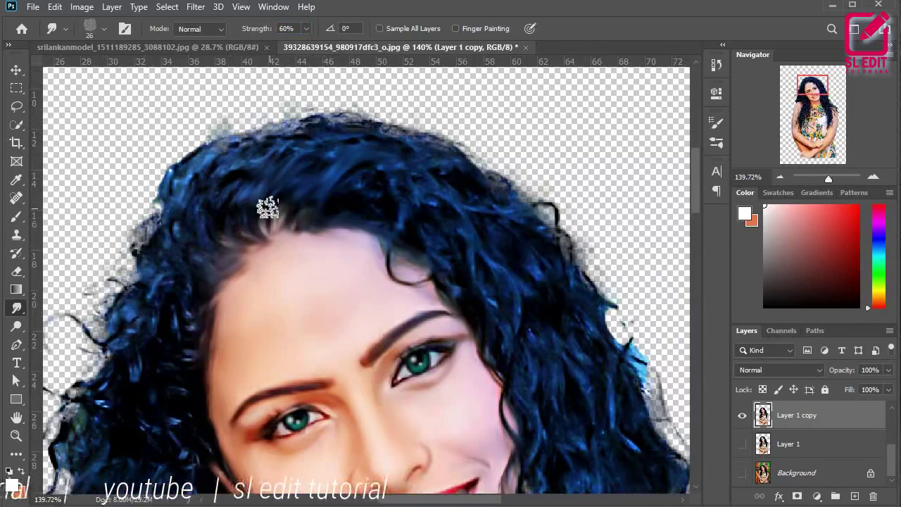
key(0)
mouse_move(310, 141)
mouse_down()
mouse_move(349, 153)
mouse_move(334, 214)
mouse_up()
Set the Smudge strength to 57% and smudge the hair across the crown into smooth, flowing strands.
drag(267, 28, 233, 28)
alt+scroll(306, 141, up, 5)
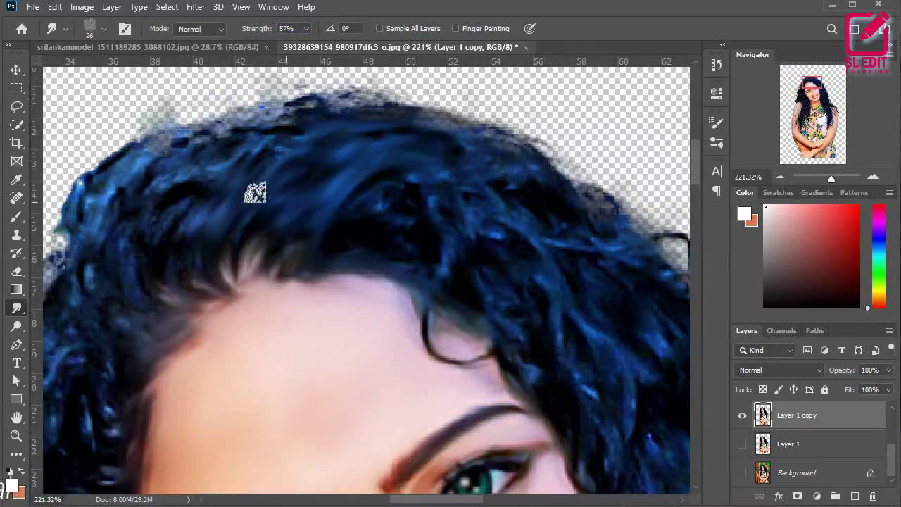
mouse_move(162, 224)
mouse_down()
mouse_move(225, 130)
mouse_move(94, 218)
mouse_move(157, 118)
mouse_move(85, 280)
mouse_move(351, 223)
mouse_up()
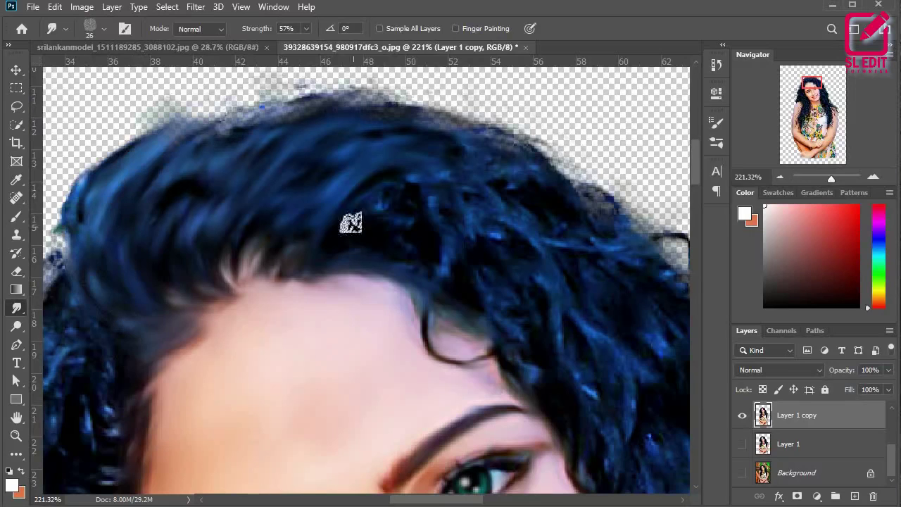
mouse_move(392, 192)
mouse_down()
mouse_move(529, 155)
mouse_move(453, 146)
mouse_move(401, 173)
mouse_move(548, 188)
mouse_move(535, 257)
mouse_move(575, 348)
mouse_move(525, 282)
mouse_move(476, 252)
mouse_move(546, 375)
mouse_up()
Smudge the curls to the right of the face into soft strands along their direction, including the outer hair edge.
scroll(535, 366, down, 4)
scroll(520, 290, up, 2)
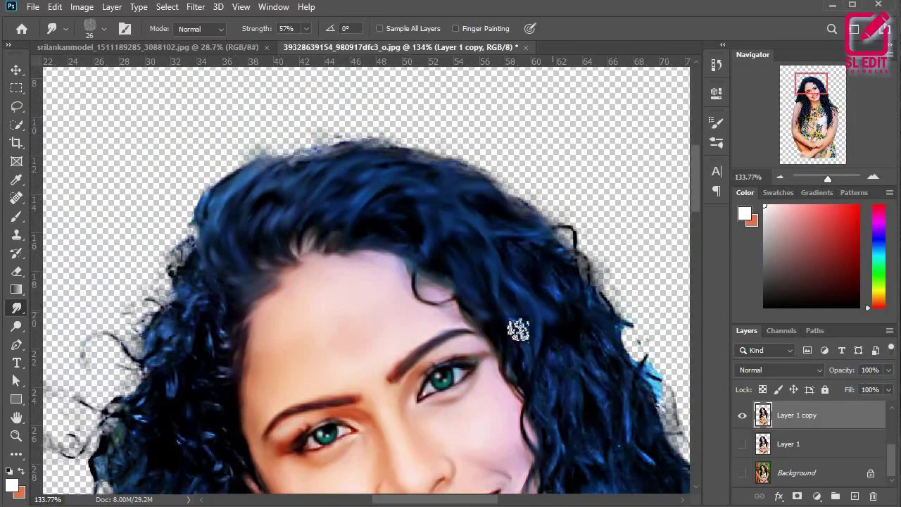
mouse_move(586, 272)
mouse_down()
mouse_move(613, 319)
mouse_move(556, 338)
mouse_move(559, 353)
mouse_up()
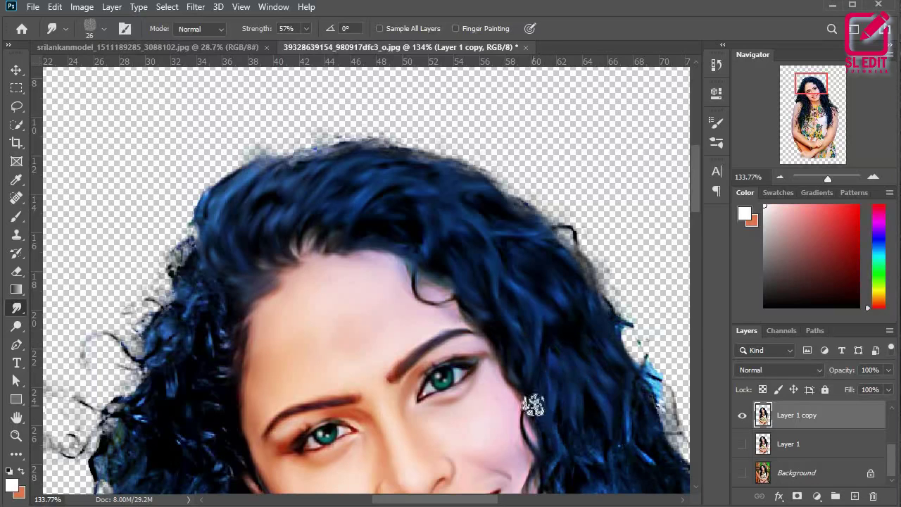
drag(642, 398, 610, 343)
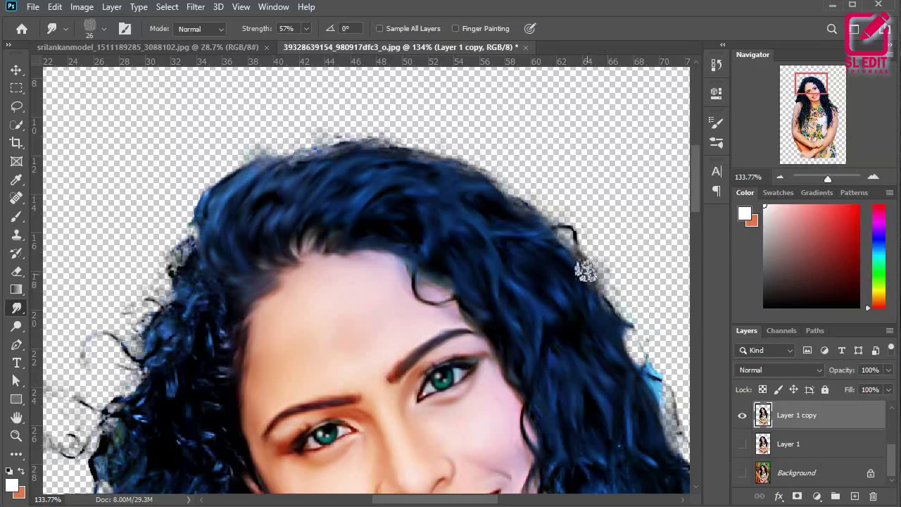
Smudge the hair to the left of the forehead and cheek, down to the shoulder, including the loose outer curl.
scroll(587, 271, down, 2)
scroll(362, 285, up, 2)
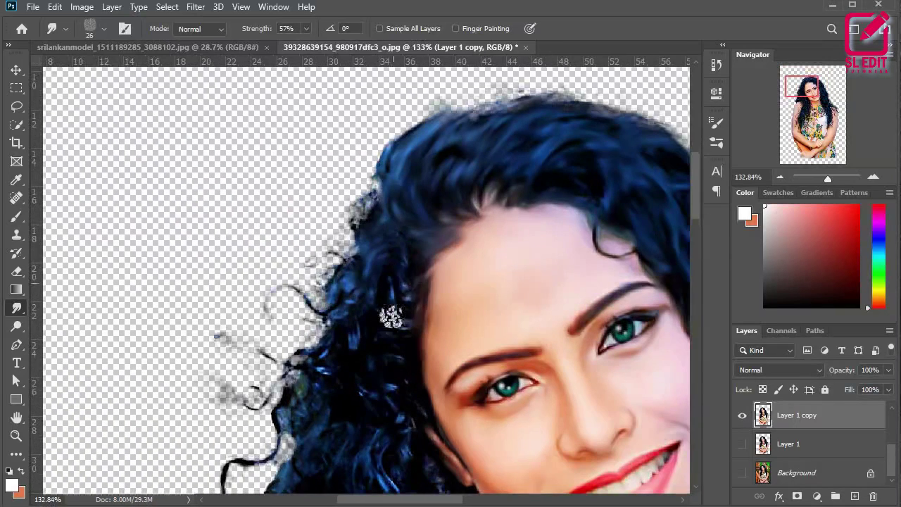
drag(363, 203, 373, 241)
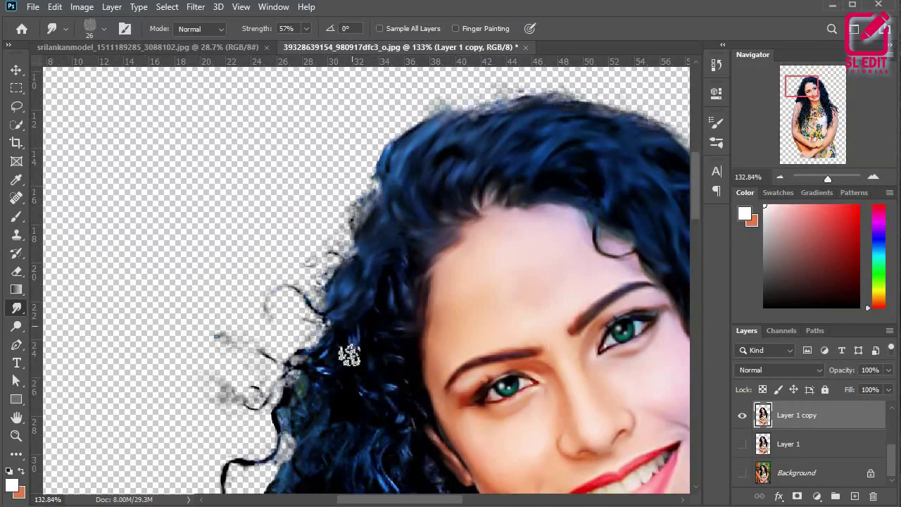
drag(417, 400, 430, 195)
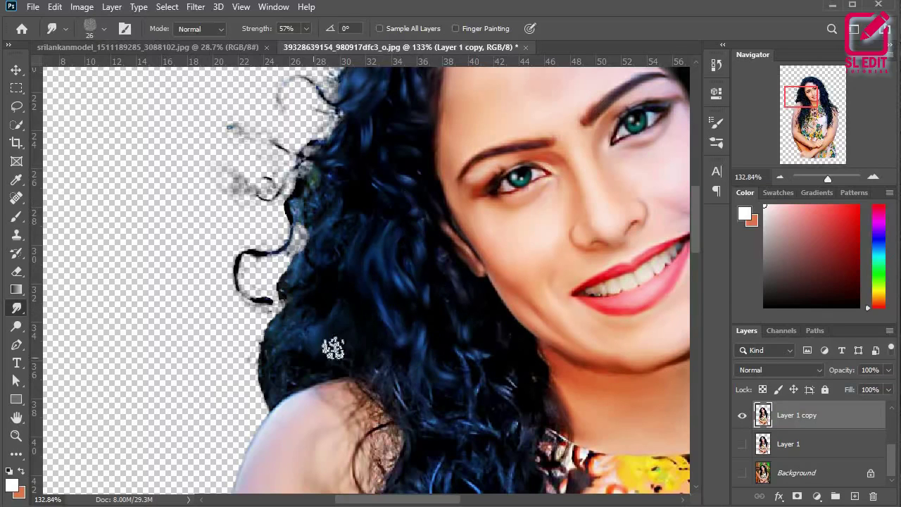
drag(375, 292, 384, 303)
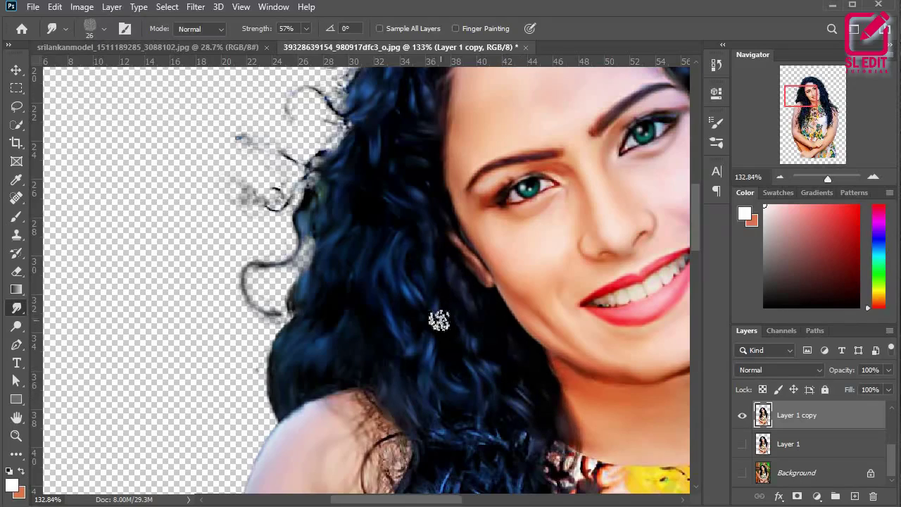
Smudge the curls beside the neck and over the left shoulder into smooth blue-black strands.
scroll(439, 320, down, 3)
scroll(470, 381, up, 3)
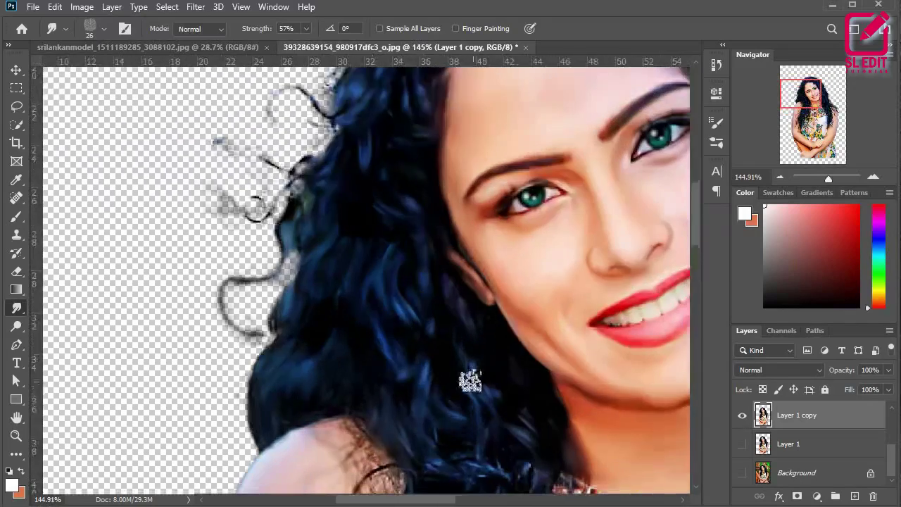
drag(470, 381, 388, 192)
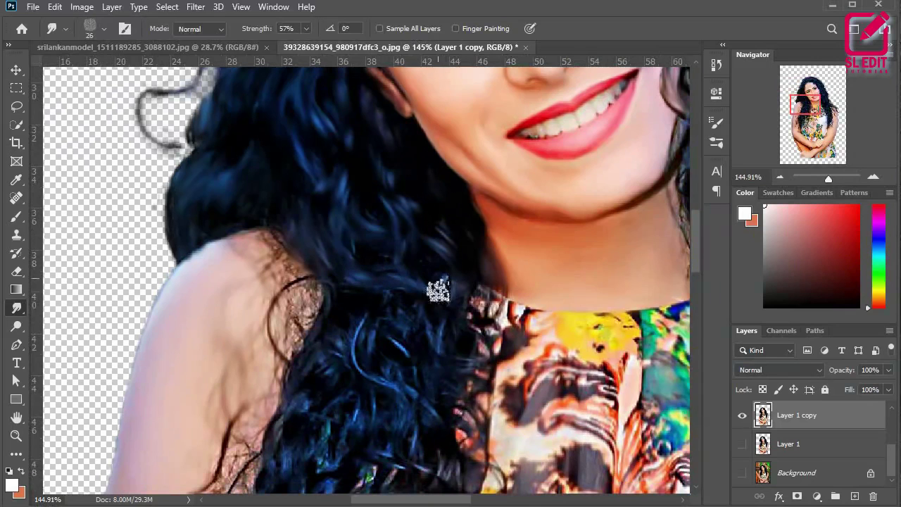
mouse_move(384, 383)
mouse_down()
mouse_move(366, 315)
mouse_move(388, 363)
mouse_move(365, 336)
mouse_move(343, 356)
mouse_move(317, 350)
mouse_move(324, 298)
mouse_move(308, 290)
mouse_move(298, 297)
mouse_move(307, 282)
mouse_move(287, 347)
mouse_move(278, 265)
mouse_up()
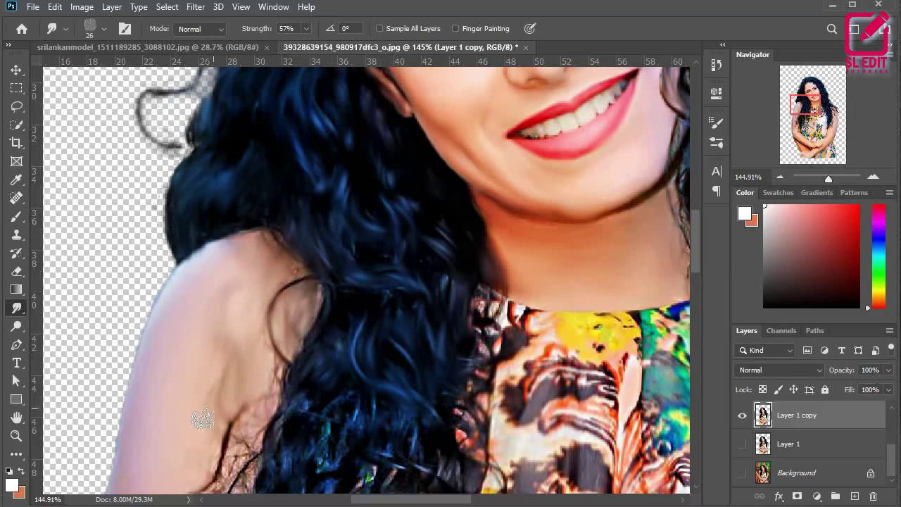
Blend the fine stray hairs on the left shoulder into the skin beside the curls.
drag(247, 333, 303, 353)
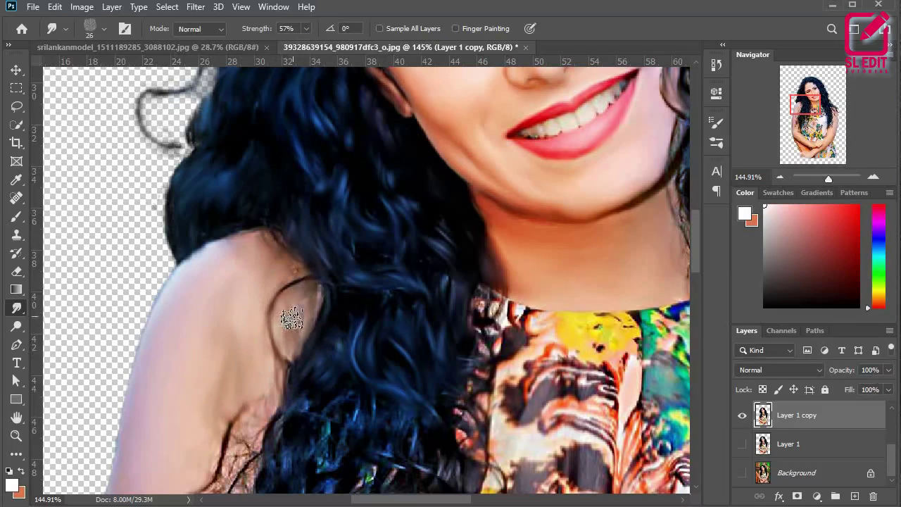
scroll(271, 250, down, 2)
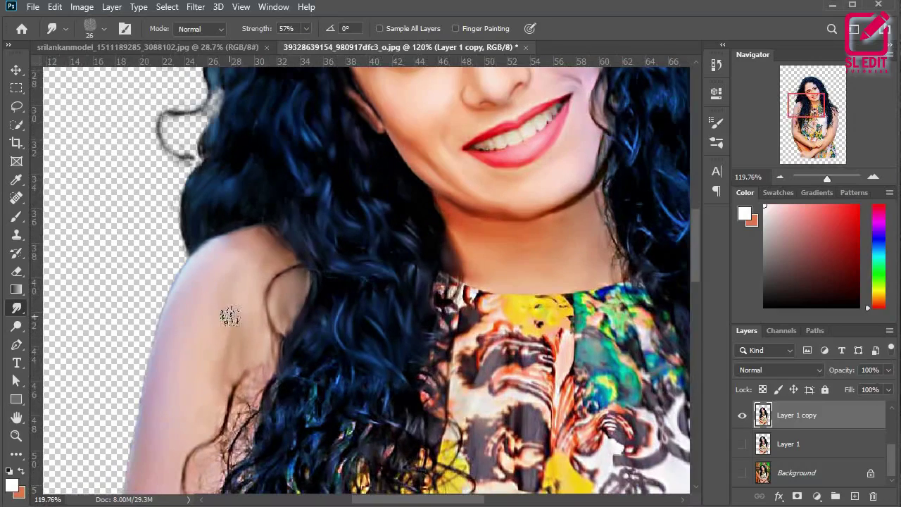
mouse_move(233, 427)
mouse_down()
mouse_move(280, 345)
mouse_move(301, 391)
mouse_up()
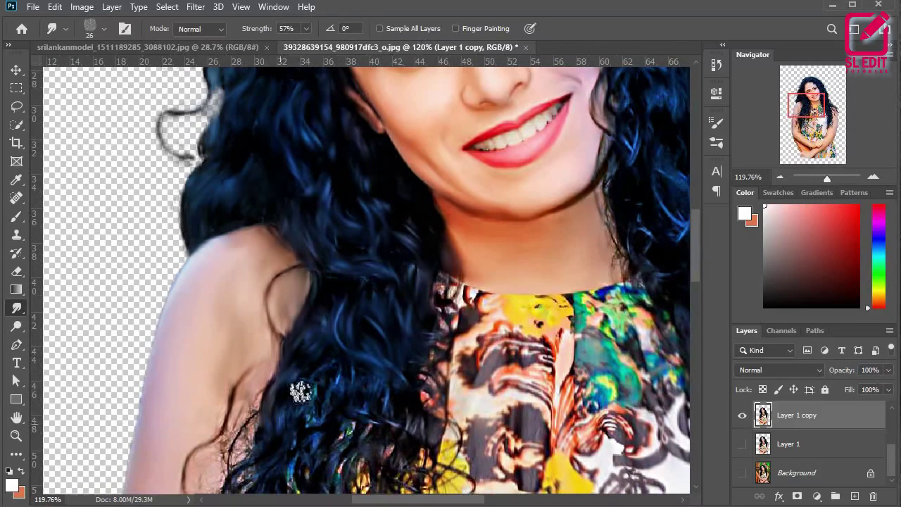
Smudge the lower curls over the left side of the dress and the loose strands lying on the arm.
drag(442, 272, 448, 307)
drag(396, 439, 440, 267)
mouse_move(362, 270)
mouse_down()
mouse_move(326, 268)
mouse_move(316, 291)
mouse_move(342, 352)
mouse_move(273, 401)
mouse_move(229, 405)
mouse_move(239, 429)
mouse_up()
mouse_move(269, 343)
mouse_down()
mouse_move(220, 393)
mouse_move(296, 236)
mouse_move(228, 327)
mouse_move(226, 377)
mouse_move(298, 415)
mouse_up()
scroll(298, 415, down, 3)
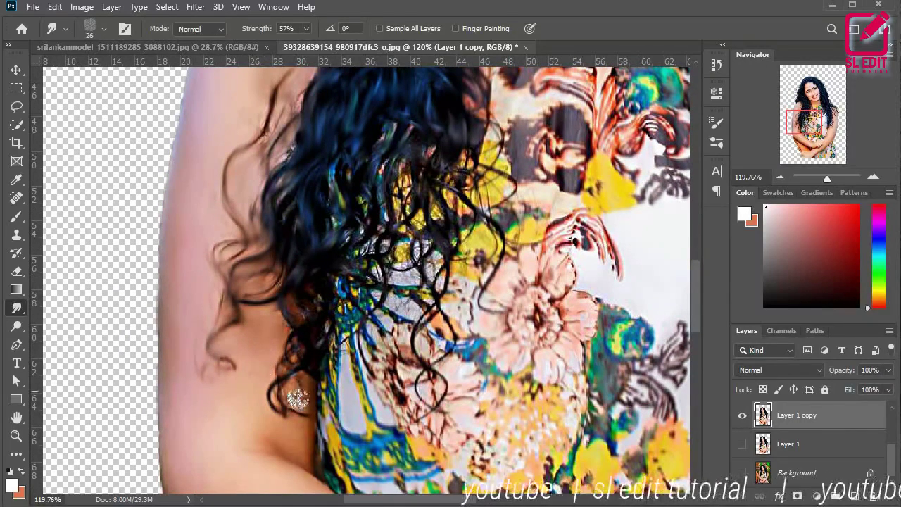
Choose a sparse dotted brush preset of 27 px for the Smudge tool and set its strength to 88%.
scroll(303, 293, down, 3)
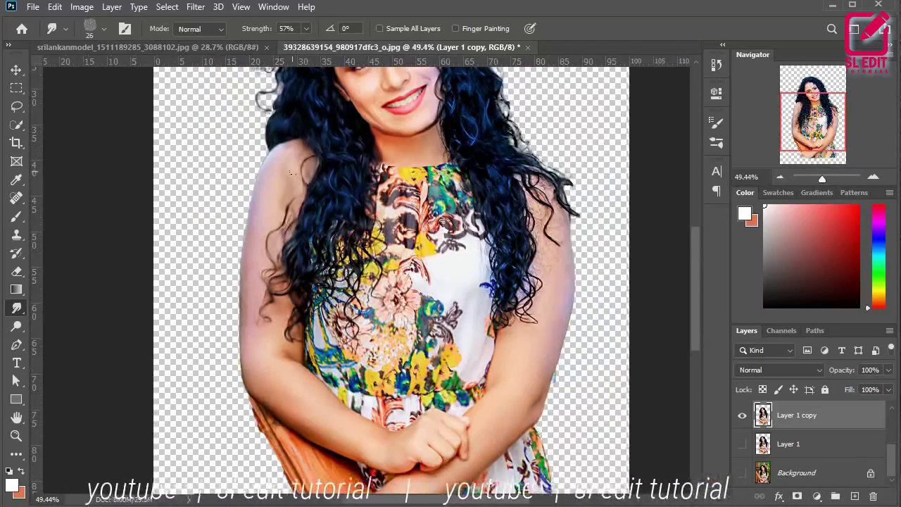
scroll(273, 260, up, 3)
scroll(549, 146, down, 1)
click(104, 29)
scroll(373, 288, down, 2)
click(545, 278)
click(92, 31)
scroll(262, 218, up, 2)
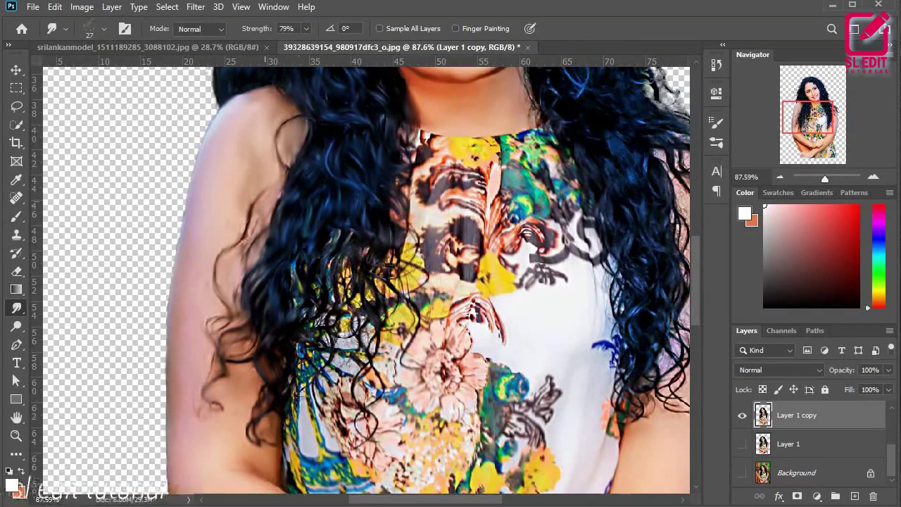
scroll(291, 146, up, 3)
drag(257, 30, 276, 48)
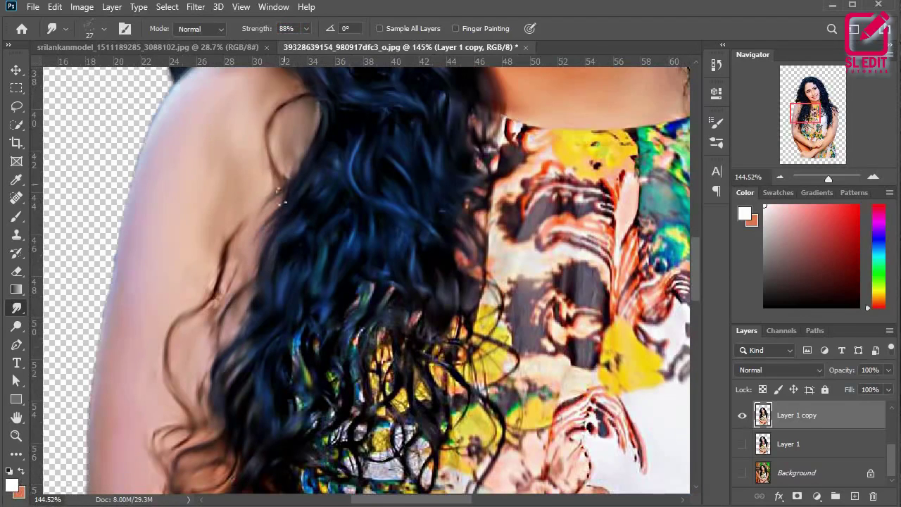
Smudge the loose curl on the left shoulder and the strands below it into thin, smooth hairs.
mouse_move(307, 152)
mouse_down()
mouse_move(298, 177)
mouse_move(336, 295)
mouse_up()
drag(289, 134, 308, 183)
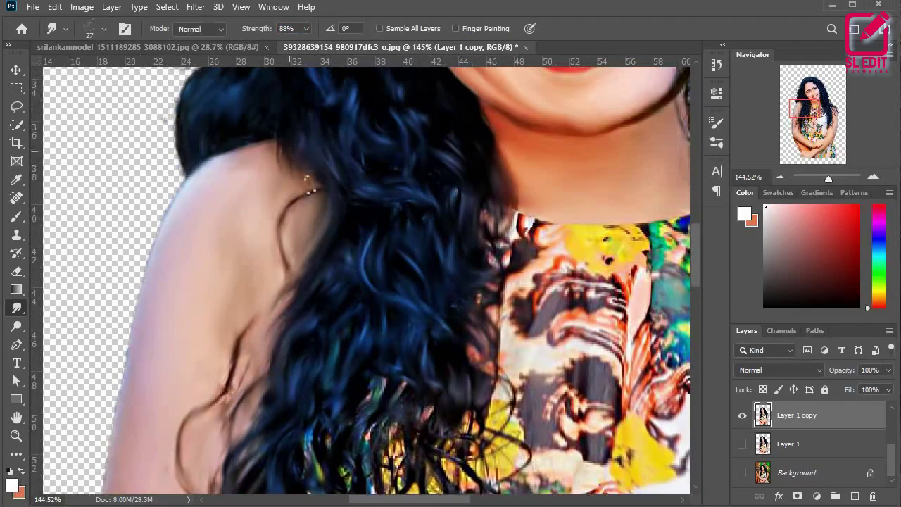
scroll(307, 185, down, 1)
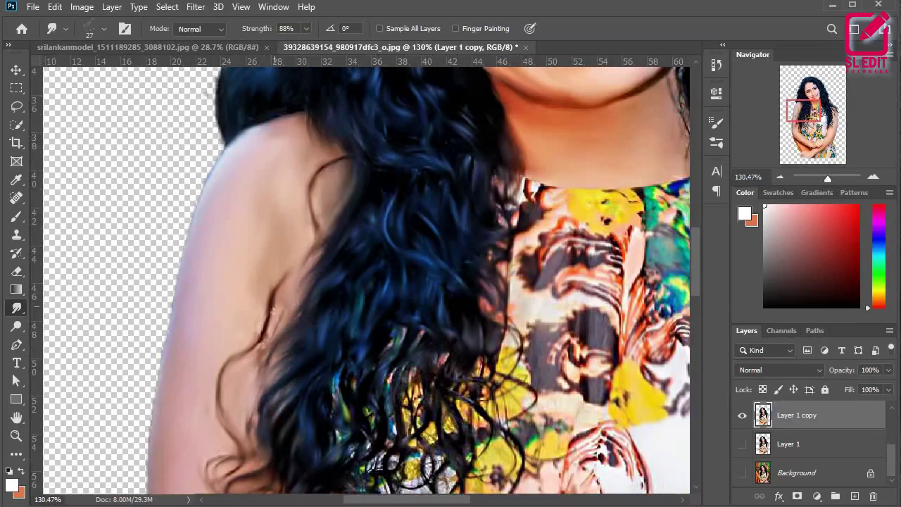
scroll(285, 407, down, 5)
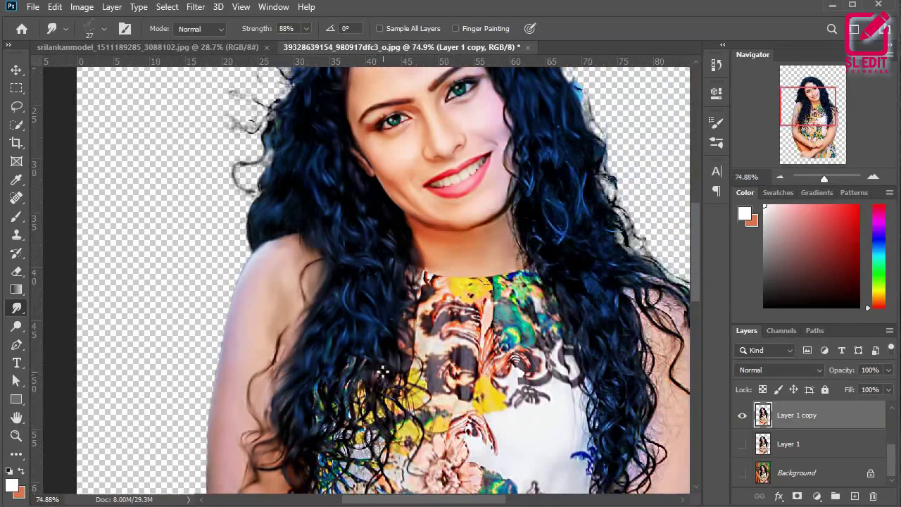
scroll(379, 396, down, 4)
scroll(366, 366, up, 4)
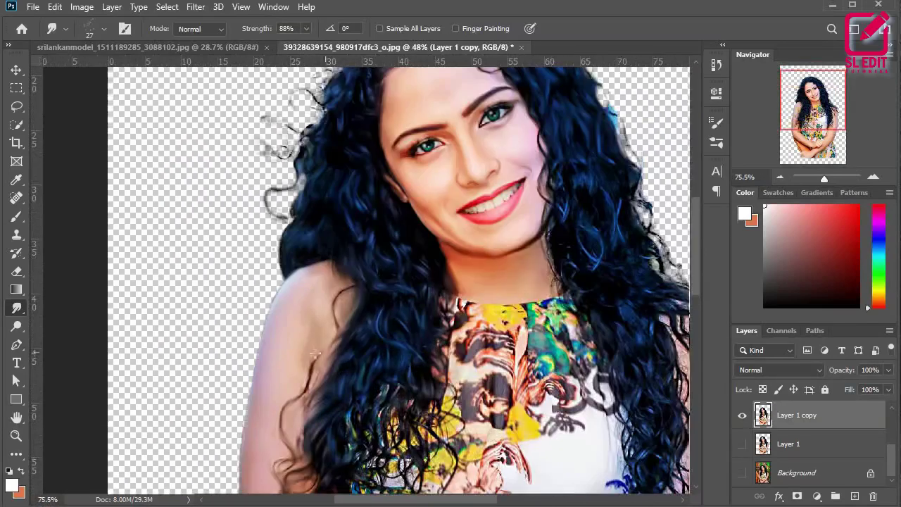
Set the sparse dotted Smudge brush to 11 px and refine the thin loose strands on the left shoulder and upper arm.
click(104, 29)
scroll(153, 230, up, 6)
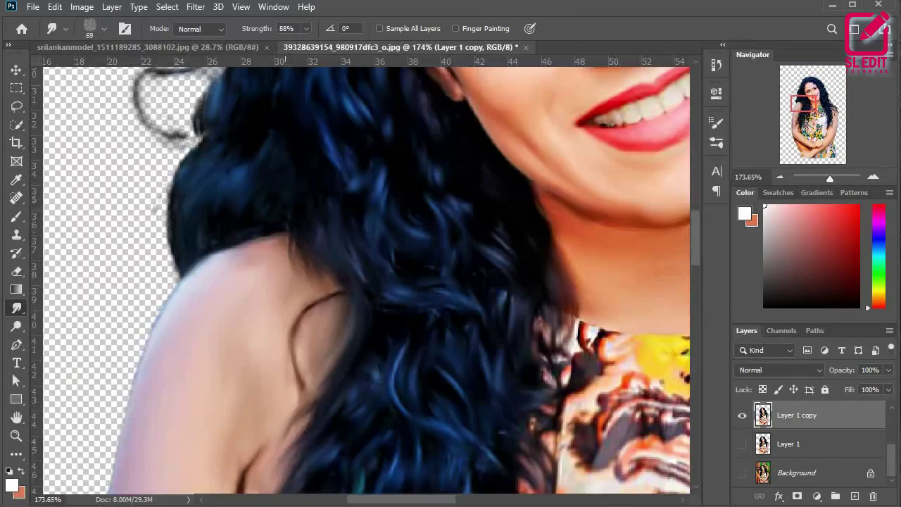
scroll(288, 286, down, 7)
drag(274, 380, 265, 383)
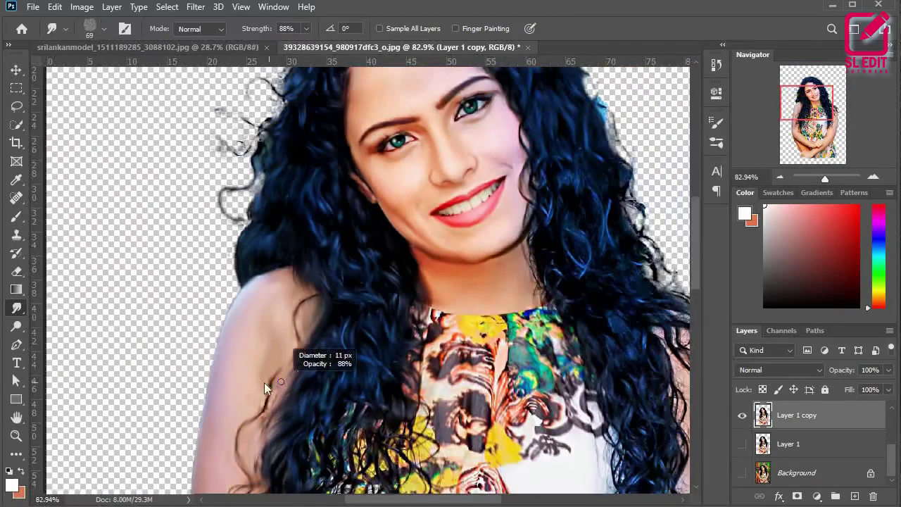
scroll(270, 383, up, 5)
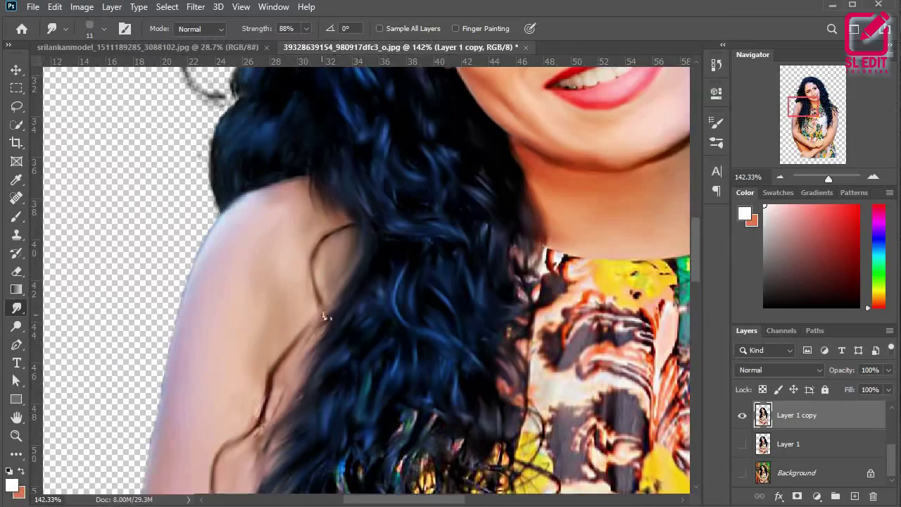
scroll(313, 326, down, 5)
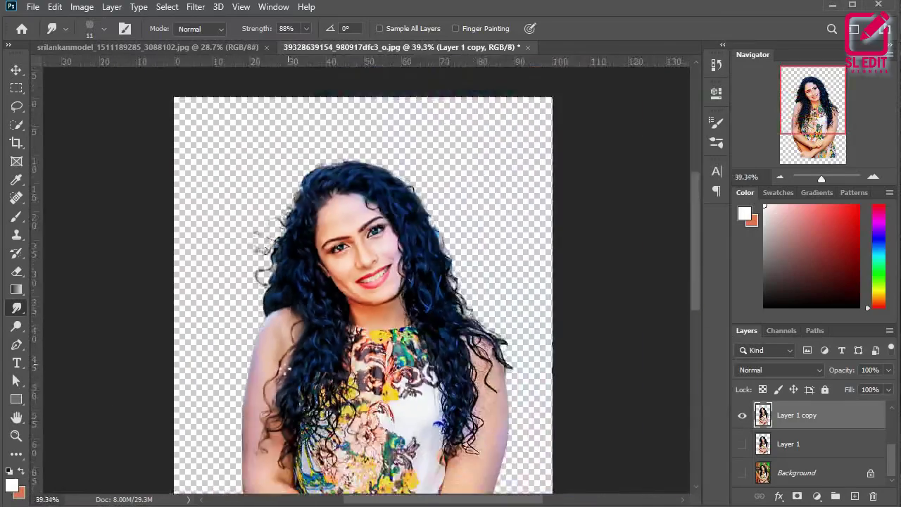
scroll(282, 352, up, 5)
scroll(288, 359, down, 5)
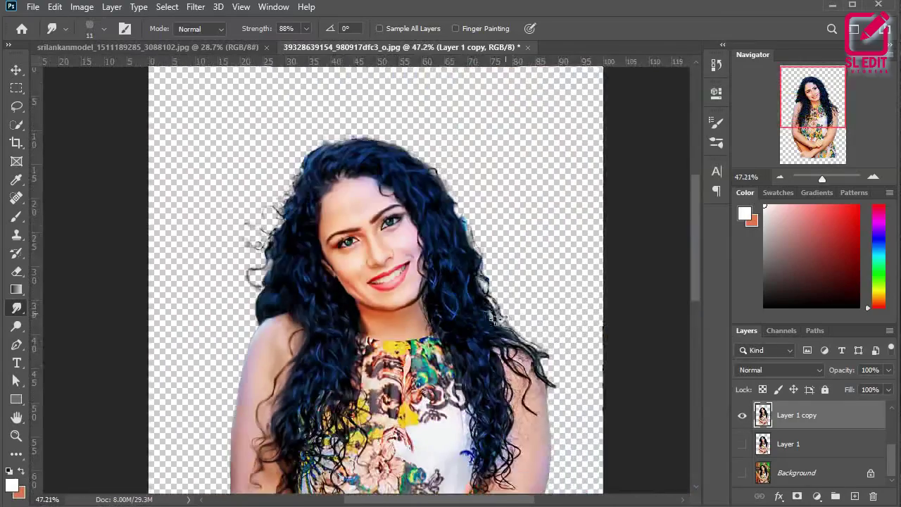
With a dense 23 px Smudge brush at 64% strength, smooth the curls beside the right cheek and neck into flowing strands.
scroll(243, 60, up, 4)
drag(245, 33, 242, 32)
mouse_move(419, 279)
mouse_down()
mouse_move(431, 275)
mouse_move(389, 271)
mouse_move(382, 258)
mouse_up()
scroll(425, 219, up, 5)
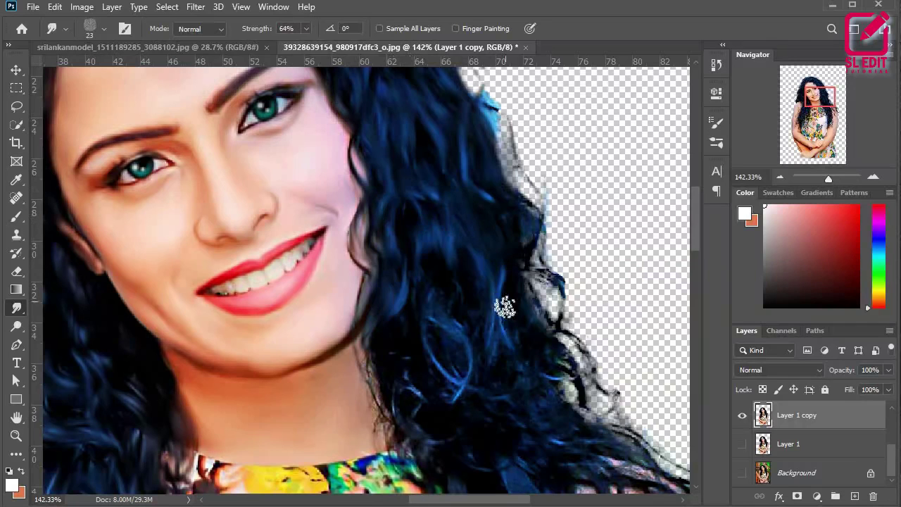
drag(504, 306, 551, 328)
drag(524, 206, 556, 338)
mouse_move(442, 303)
mouse_down()
mouse_move(476, 381)
mouse_move(485, 295)
mouse_up()
mouse_move(412, 325)
mouse_down()
mouse_move(416, 417)
mouse_move(378, 360)
mouse_move(402, 452)
mouse_move(446, 419)
mouse_up()
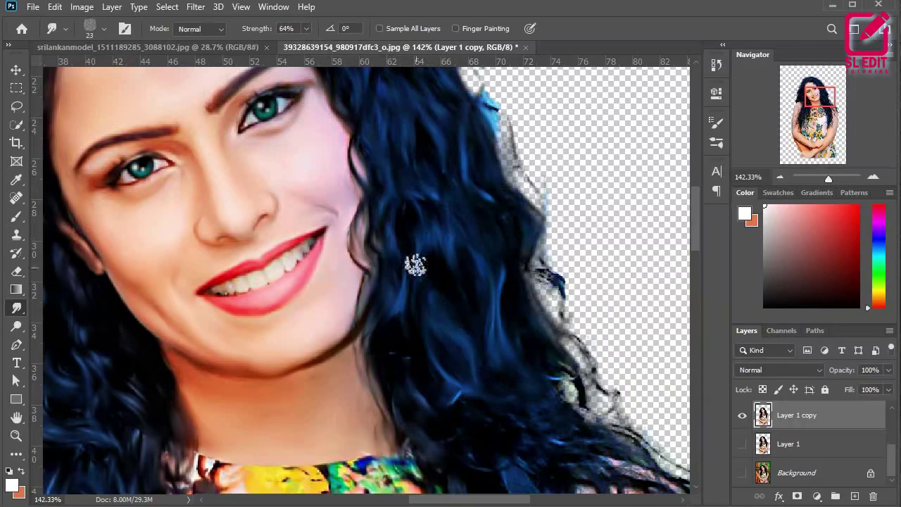
Smudge the curls over the right shoulder and chest into long blue-black strands, using brush sizes of 40 and 29 px.
scroll(412, 261, down, 2)
scroll(413, 356, down, 3)
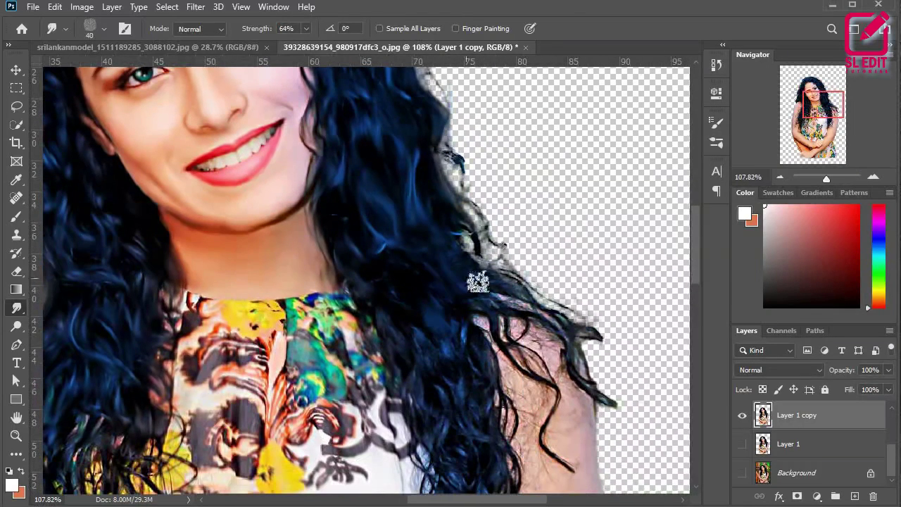
drag(466, 295, 467, 372)
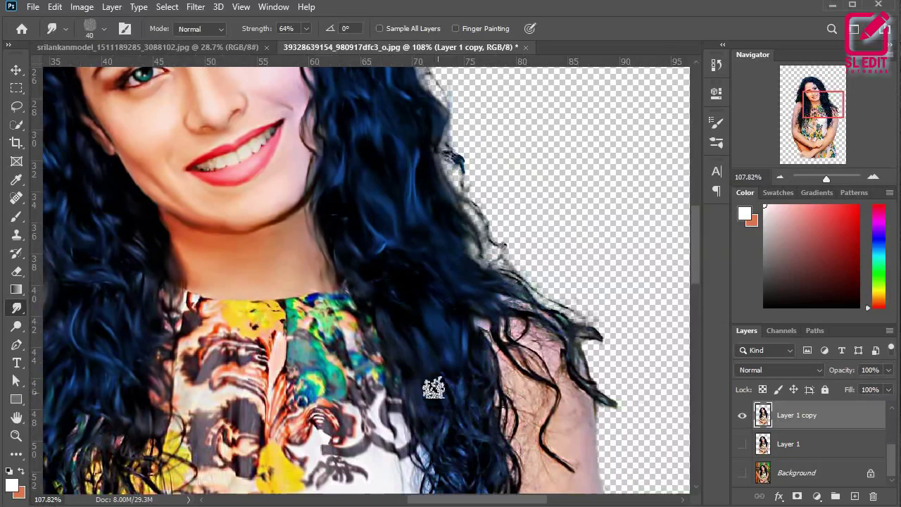
mouse_move(470, 422)
mouse_down()
mouse_move(419, 289)
mouse_move(332, 128)
mouse_move(401, 308)
mouse_up()
mouse_move(384, 283)
mouse_down()
mouse_move(395, 331)
mouse_move(435, 395)
mouse_move(401, 396)
mouse_up()
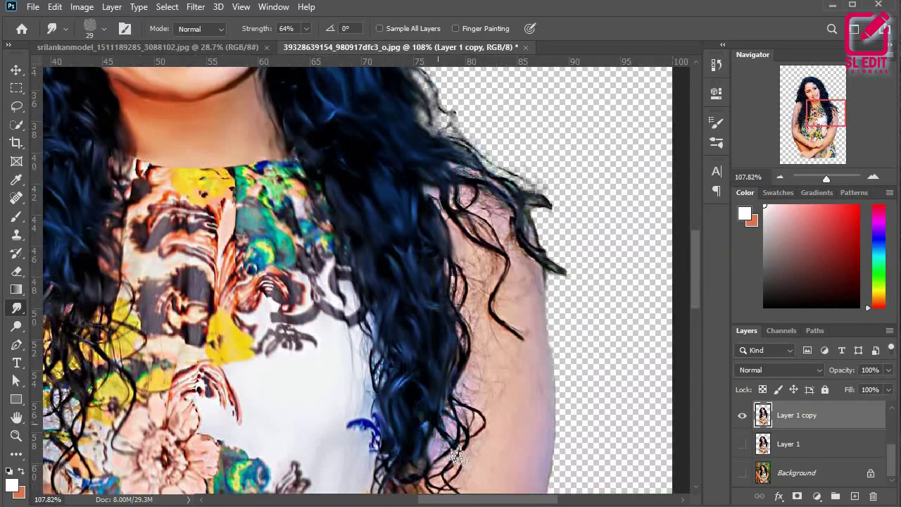
scroll(417, 475, down, 3)
scroll(378, 311, up, 3)
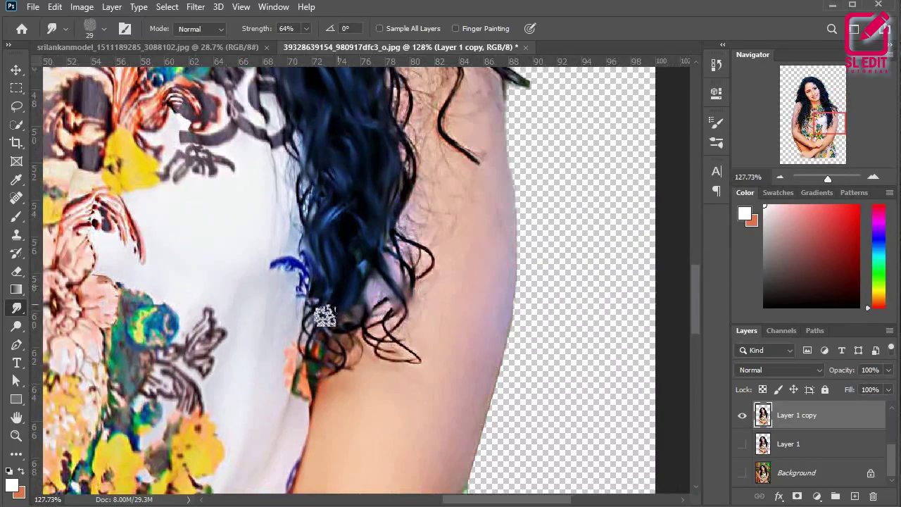
Lower the Smudge strength to 53% and soften the curl ends lying over the right arm and the side of the dress.
drag(376, 135, 369, 135)
drag(262, 32, 254, 33)
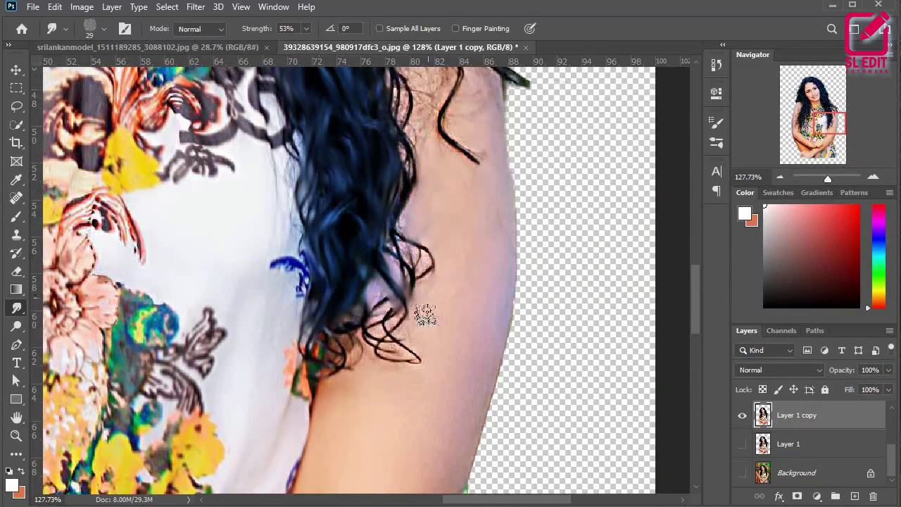
mouse_move(408, 310)
mouse_down()
mouse_move(370, 344)
mouse_move(365, 369)
mouse_move(328, 311)
mouse_up()
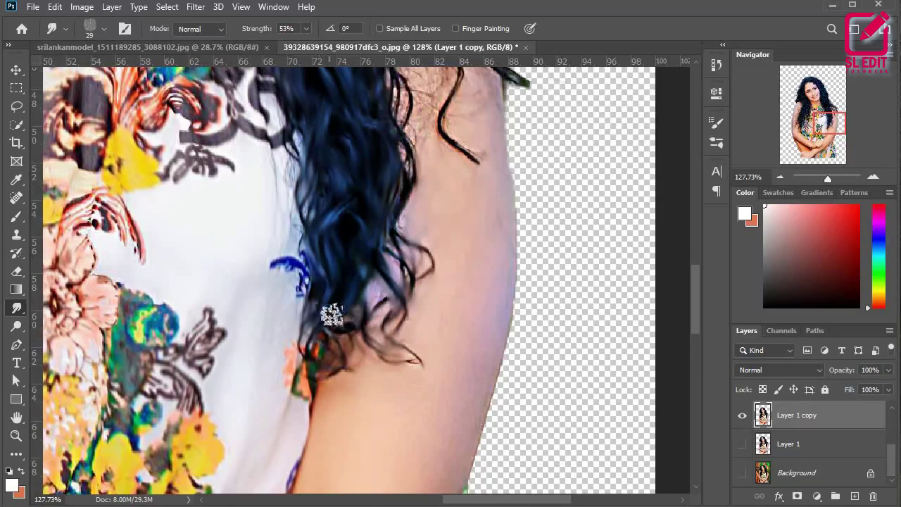
scroll(328, 312, down, 3)
scroll(391, 286, up, 3)
drag(390, 285, 383, 248)
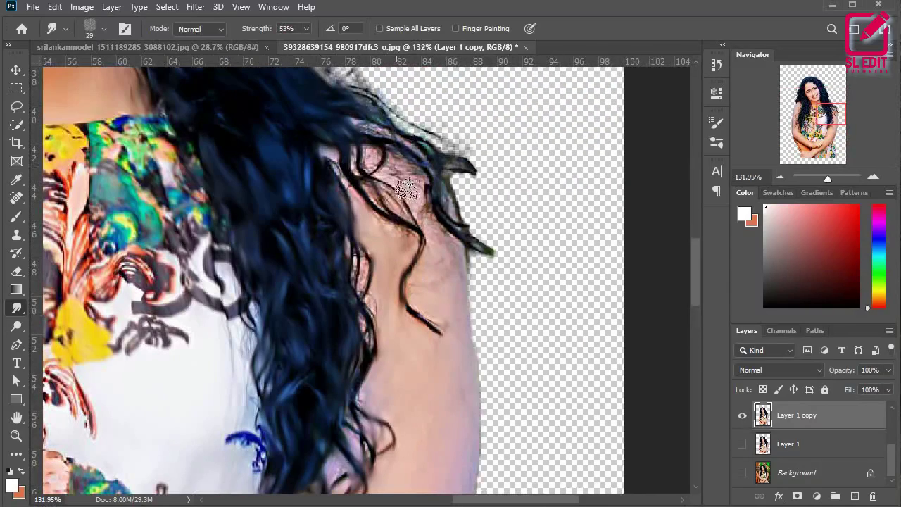
Blend the fine stray hairs on the right upper arm into the skin with the Smudge strength at 17%.
drag(392, 207, 416, 318)
key(ctrl+z)
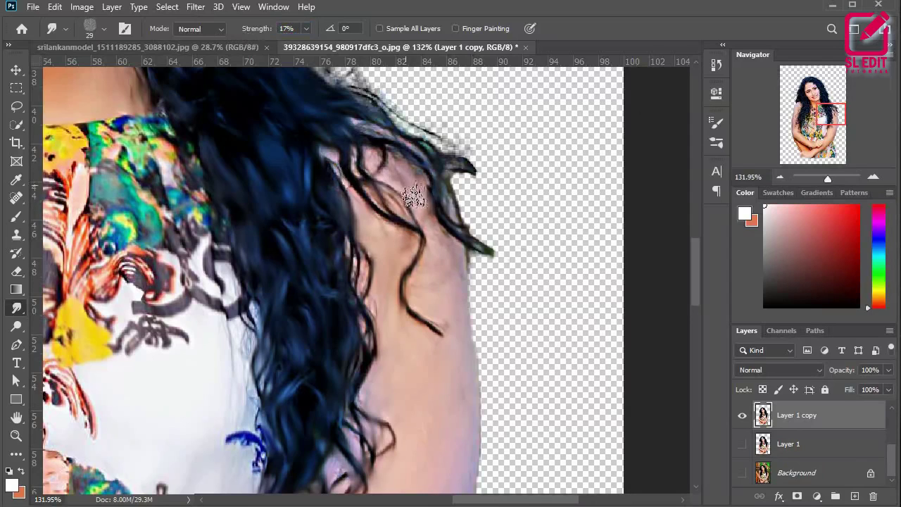
scroll(427, 136, down, 5)
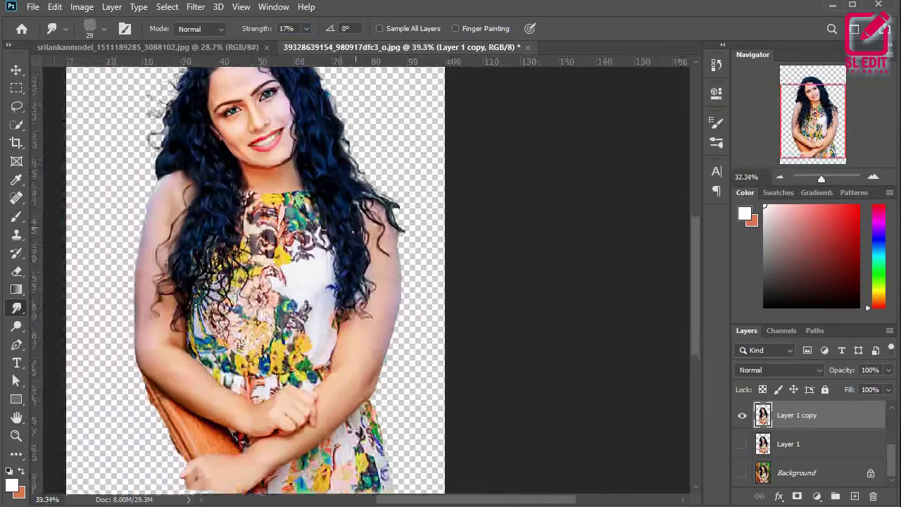
scroll(326, 197, up, 4)
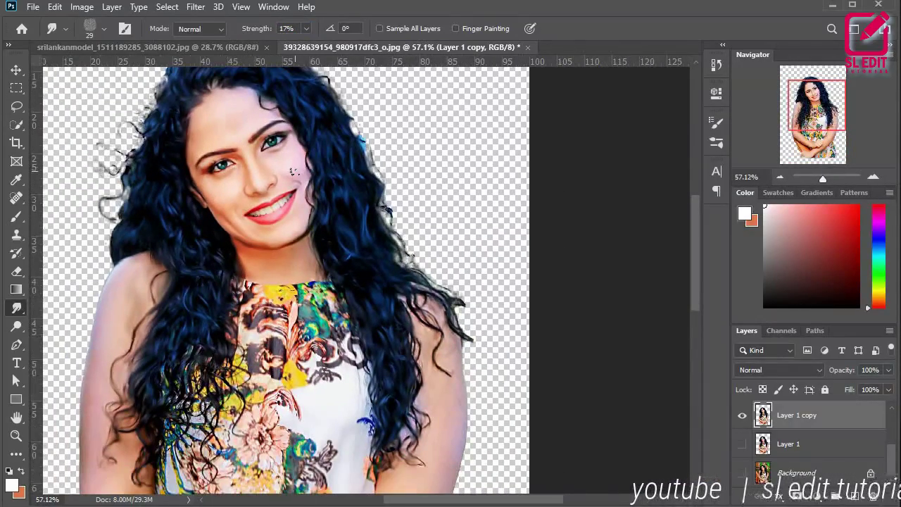
scroll(292, 167, down, 2)
scroll(292, 167, up, 1)
Apply a Camera Raw filter to the portrait layer with Temperature +8, Tint +7, Contrast +17, Highlights +6 and Dehaze +6.
click(196, 7)
click(242, 91)
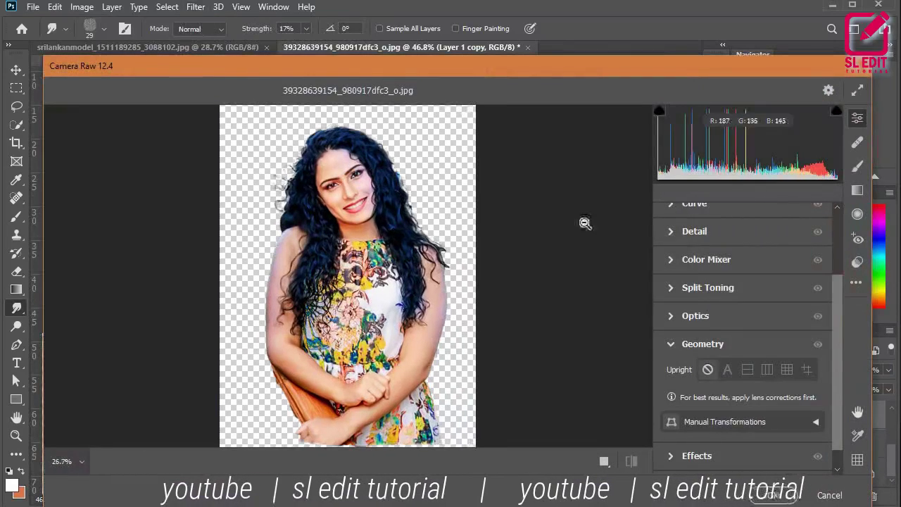
drag(742, 270, 748, 288)
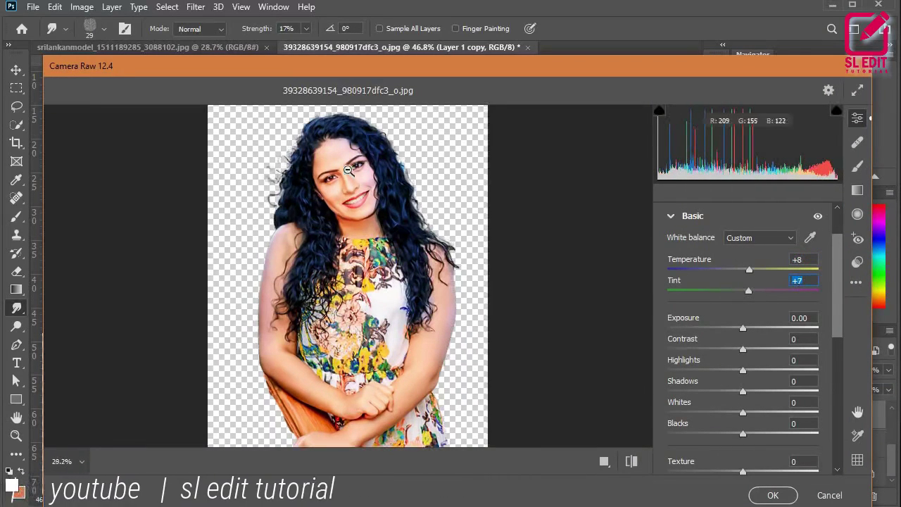
drag(743, 349, 748, 373)
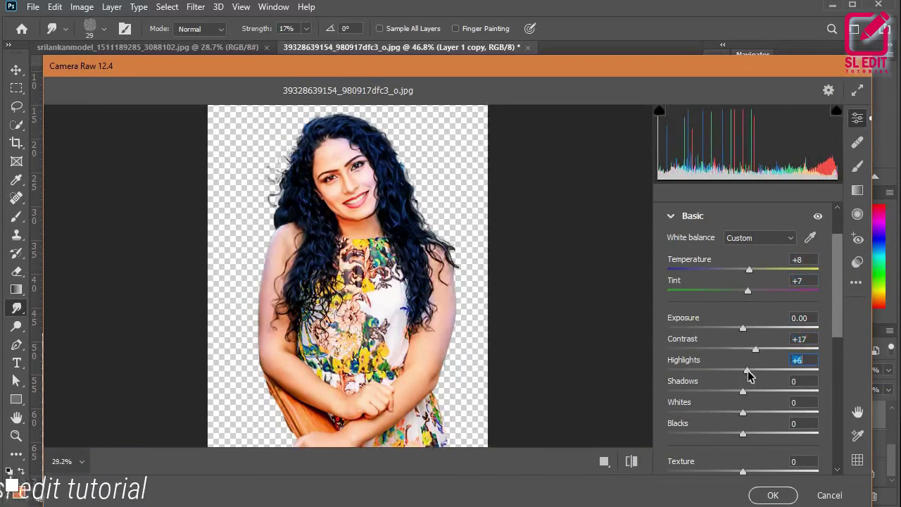
scroll(739, 429, down, 3)
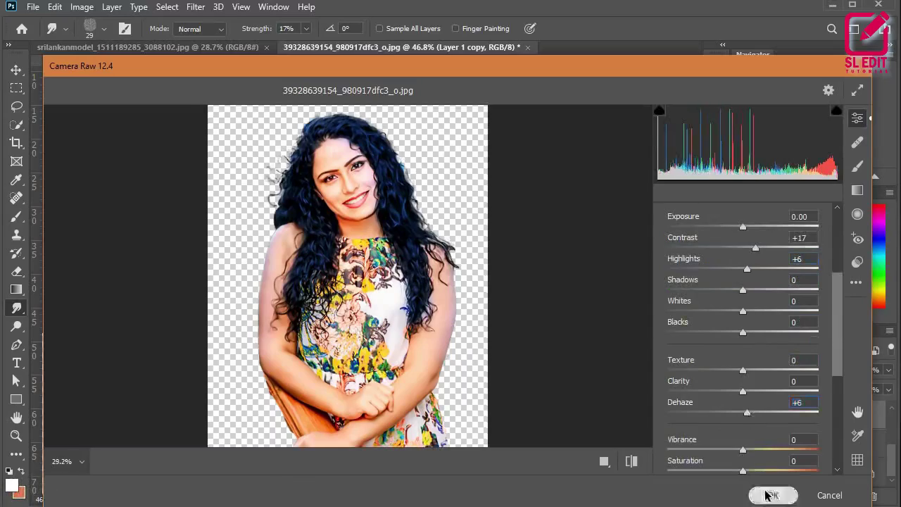
click(767, 496)
Erase the frizzy stray hairs around the outer hair outline with a soft 45 px Eraser.
scroll(227, 166, up, 4)
scroll(228, 167, down, 5)
click(19, 272)
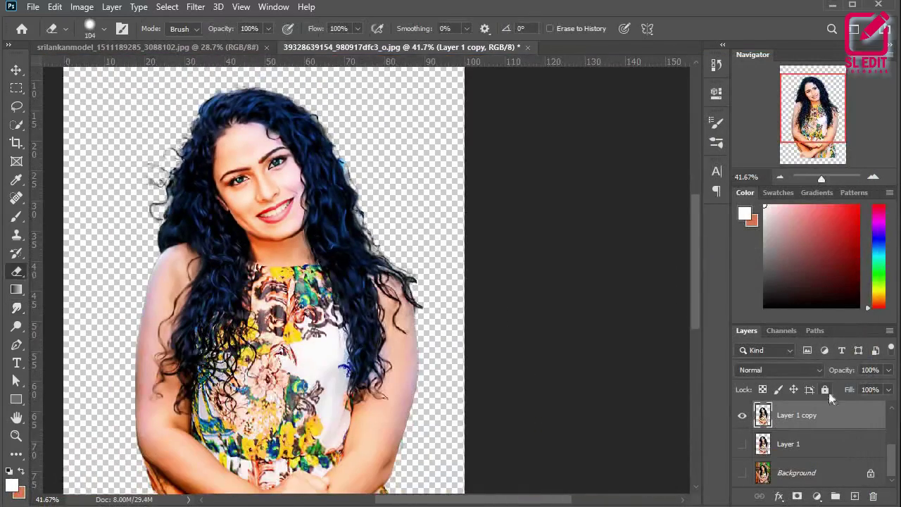
scroll(280, 137, up, 5)
mouse_move(105, 182)
mouse_down()
mouse_move(85, 181)
mouse_move(218, 187)
mouse_up()
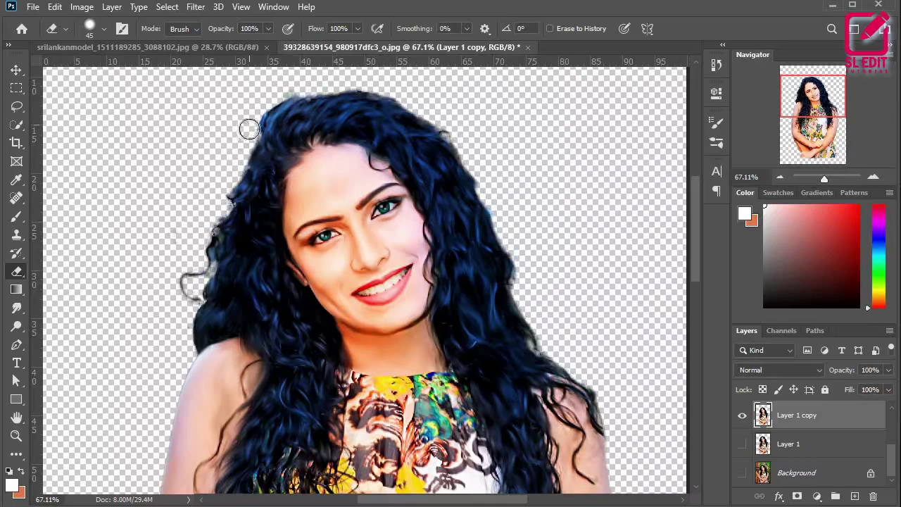
scroll(202, 235, down, 3)
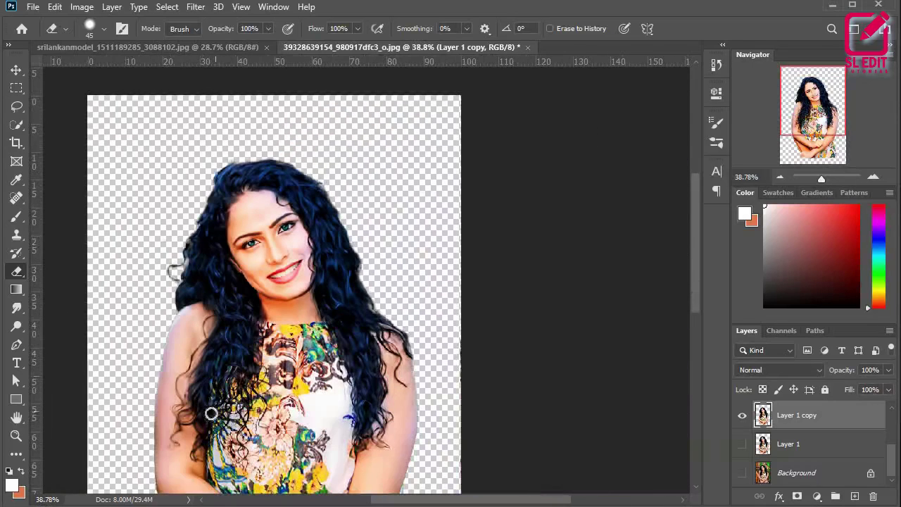
scroll(208, 339, down, 1)
scroll(271, 224, up, 4)
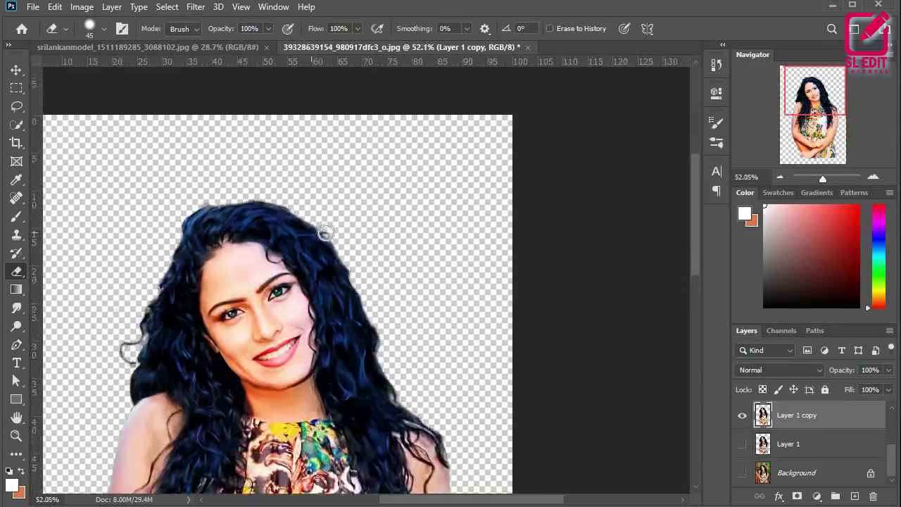
scroll(334, 238, down, 1)
Add a new layer and draw curved Pen paths for flyaway strands along the crown and left side of the hair.
click(855, 497)
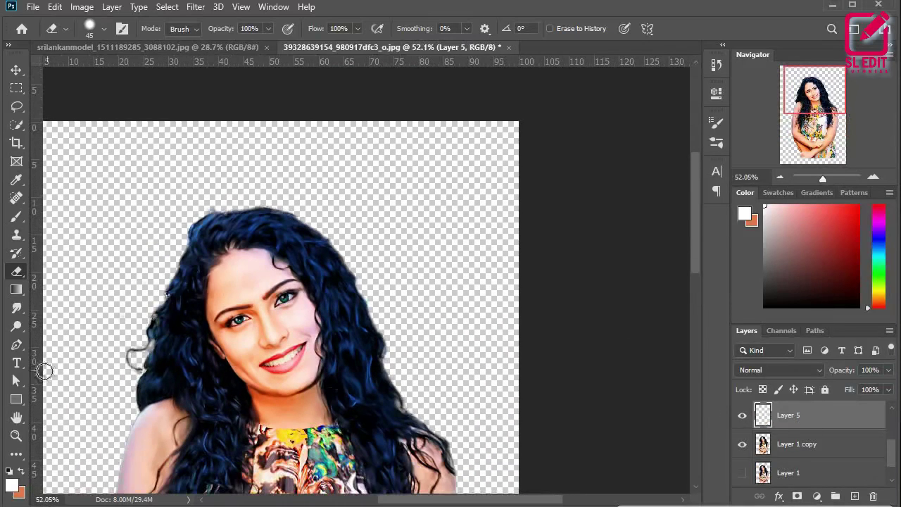
key(p)
scroll(229, 222, up, 3)
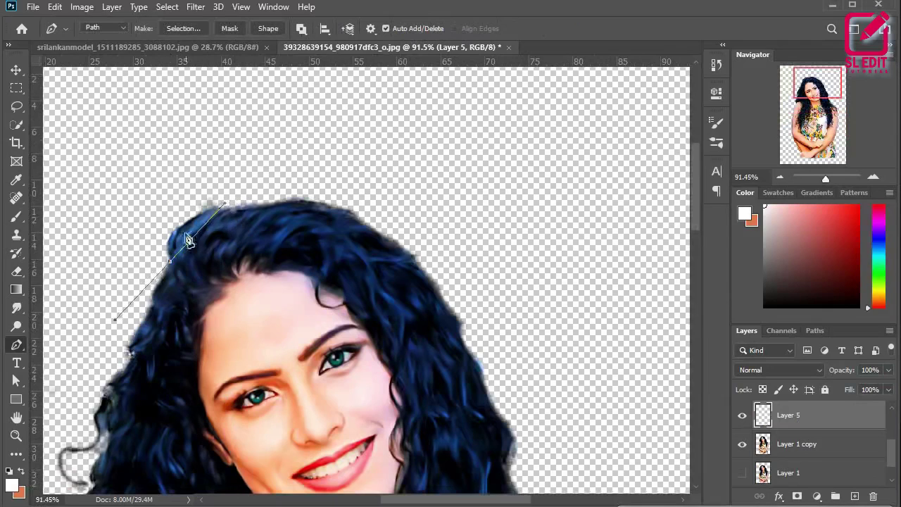
ctrl+click(225, 223)
click(173, 233)
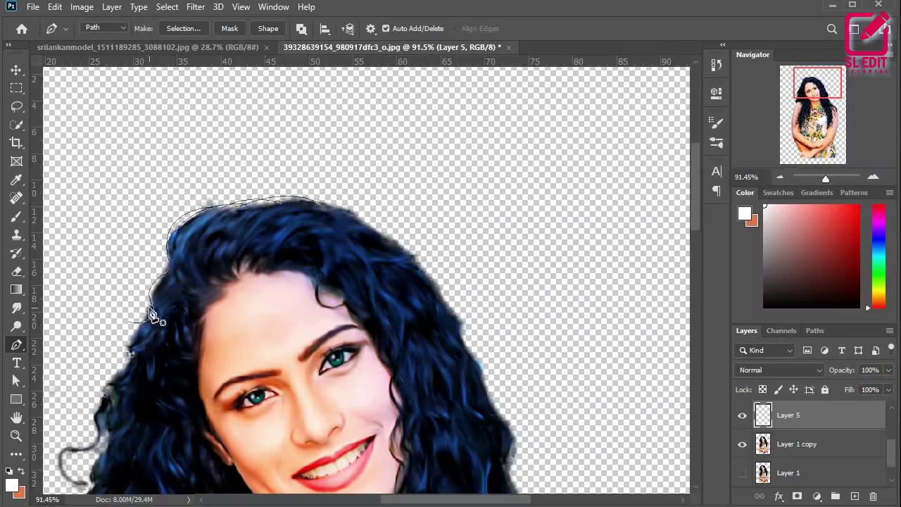
ctrl+click(95, 352)
drag(112, 406, 199, 281)
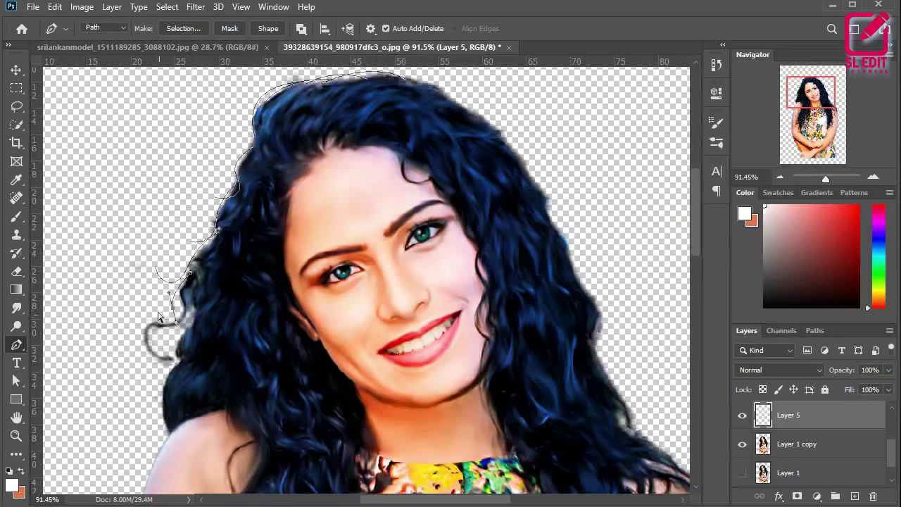
scroll(160, 352, down, 3)
Draw curved Pen paths for flyaway strands down the right side of the hair, from eye level to chin level.
scroll(233, 203, up, 3)
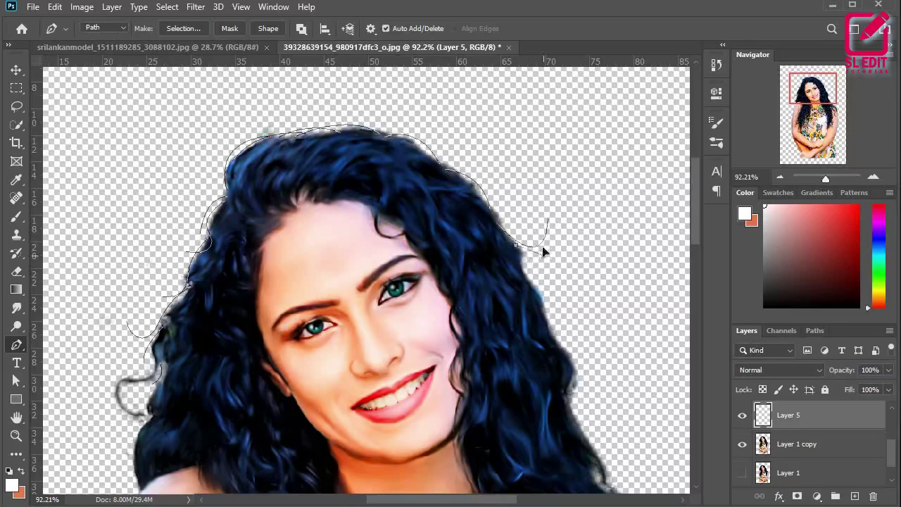
ctrl+click(554, 272)
scroll(528, 264, down, 3)
scroll(523, 263, up, 3)
click(521, 258)
drag(549, 293, 561, 292)
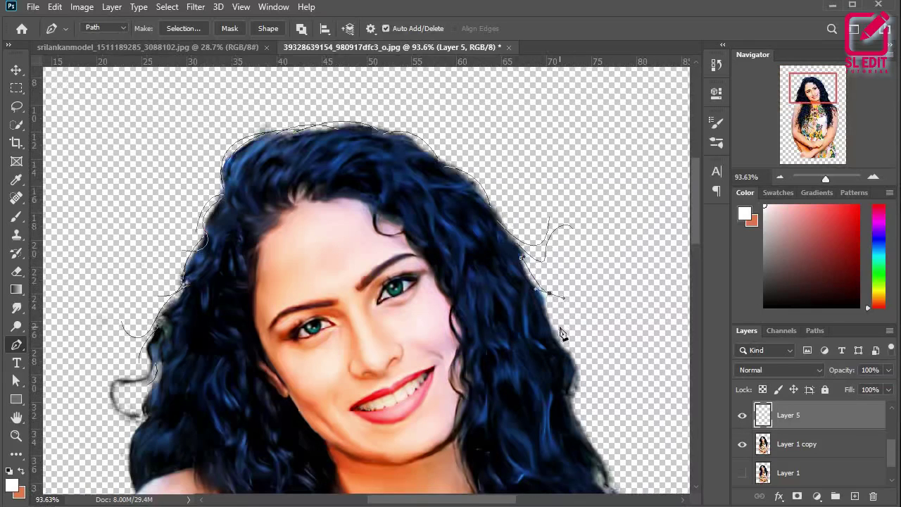
drag(576, 346, 605, 333)
drag(582, 403, 582, 414)
drag(616, 423, 635, 392)
ctrl+click(628, 403)
Add curved Pen path strands along the lower right hair outline and over the right shoulder.
scroll(598, 416, down, 4)
scroll(542, 380, up, 3)
click(519, 335)
drag(554, 387, 554, 406)
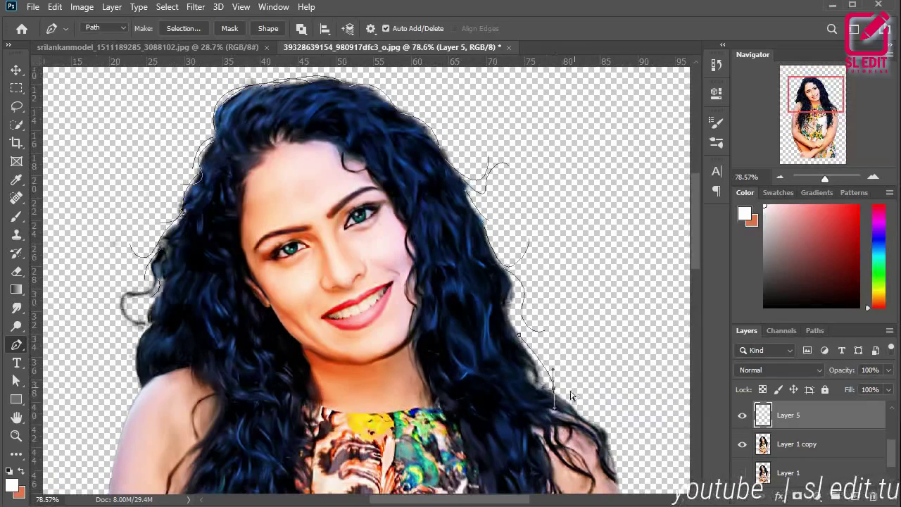
scroll(602, 373, down, 2)
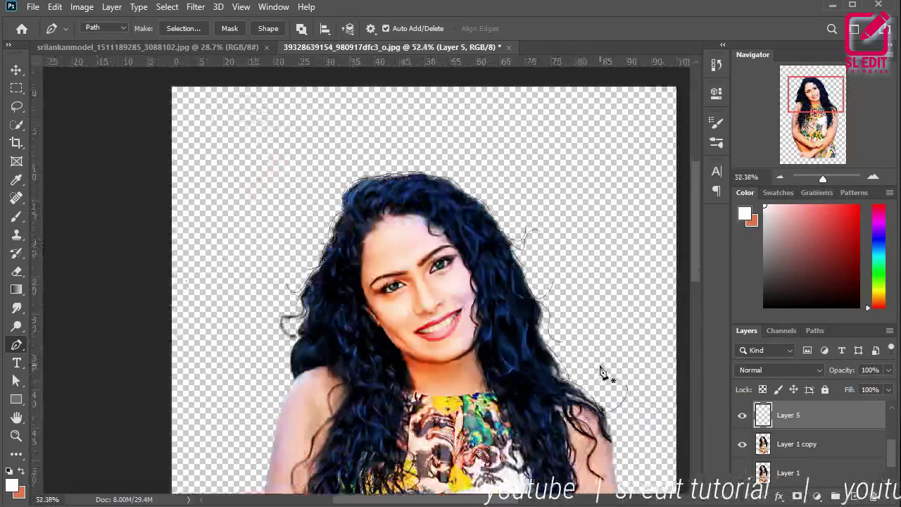
scroll(602, 373, up, 1)
ctrl+click(663, 426)
click(602, 418)
drag(627, 436, 644, 432)
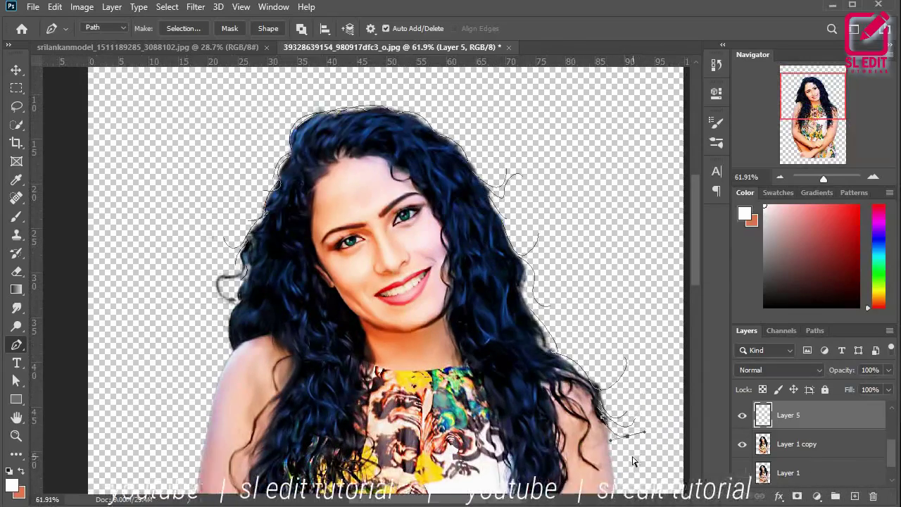
ctrl+click(633, 462)
Draw a curved Pen path strand along the lower left hair outline, just above the left shoulder.
scroll(633, 462, down, 2)
scroll(388, 415, up, 2)
scroll(388, 415, down, 1)
scroll(352, 343, up, 2)
click(347, 340)
drag(337, 396, 368, 431)
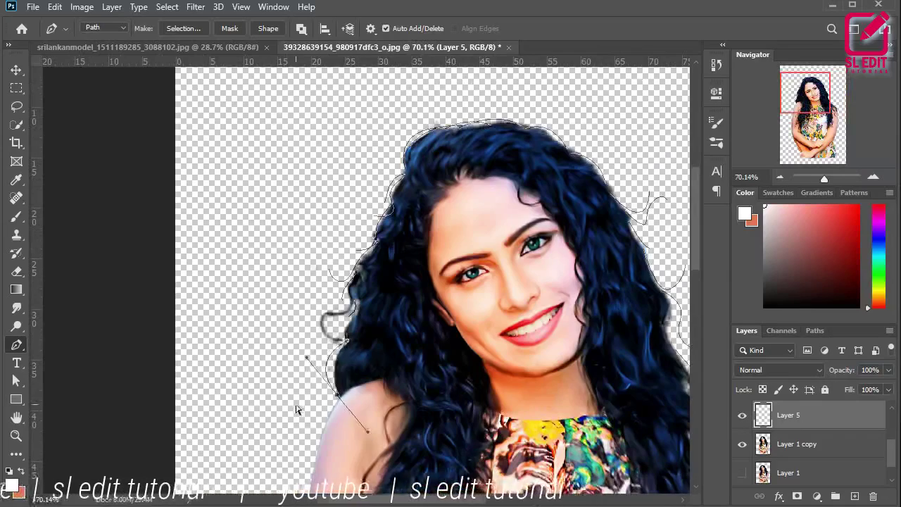
Add more curved Pen path strands at the upper right side of the hair.
scroll(296, 410, down, 3)
scroll(446, 240, up, 4)
drag(459, 231, 453, 197)
ctrl+click(438, 238)
click(404, 195)
drag(411, 178, 408, 141)
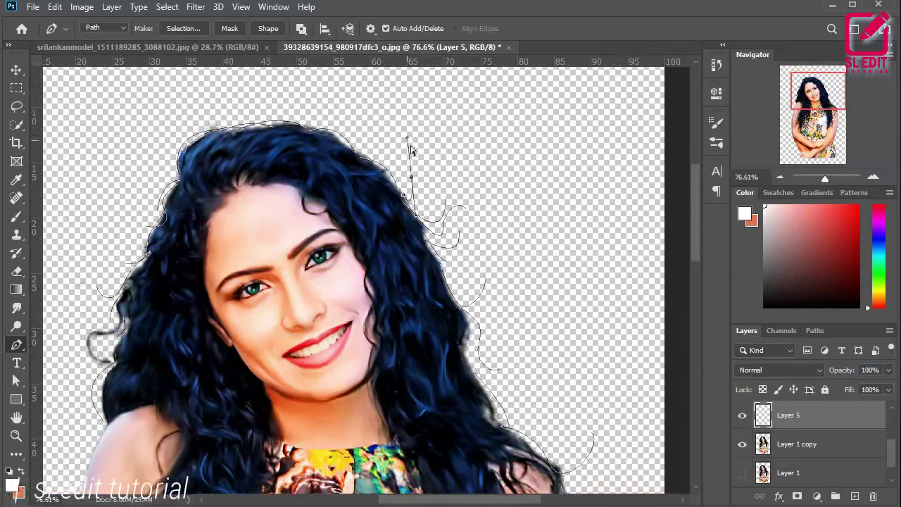
Select the Brush tool and set its size to 3 px in the Brush Settings.
scroll(433, 281, down, 4)
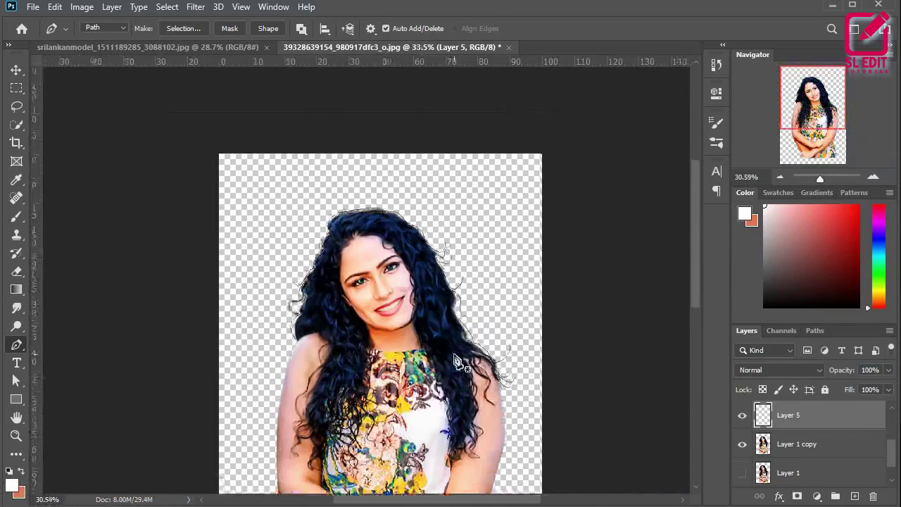
scroll(422, 331, up, 2)
click(273, 7)
click(312, 133)
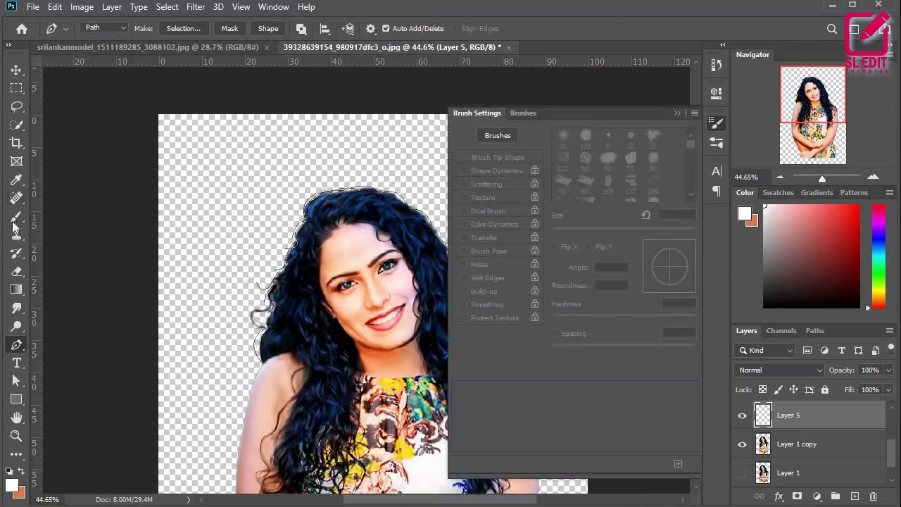
click(15, 222)
drag(562, 231, 551, 231)
click(679, 113)
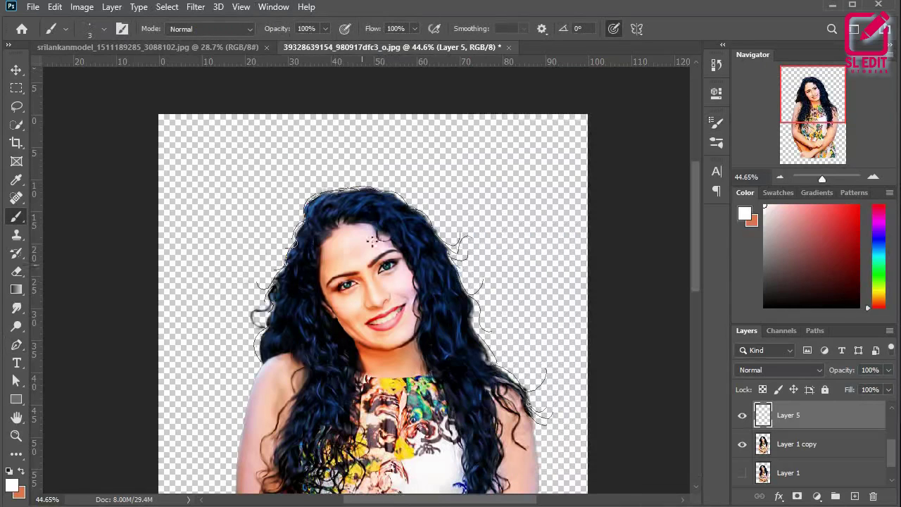
Sample a blue from the hair highlight and stroke the strand paths with the Brush on Layer 5.
scroll(316, 212, up, 3)
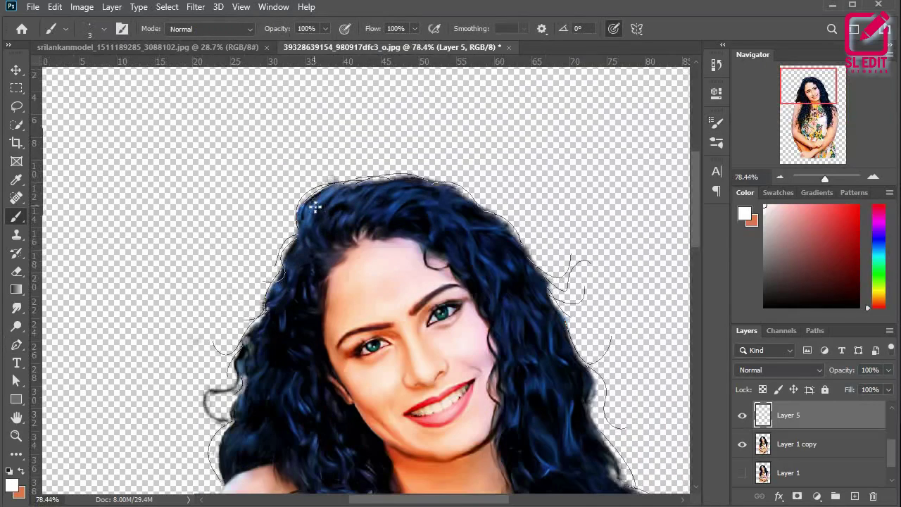
click(16, 180)
click(314, 208)
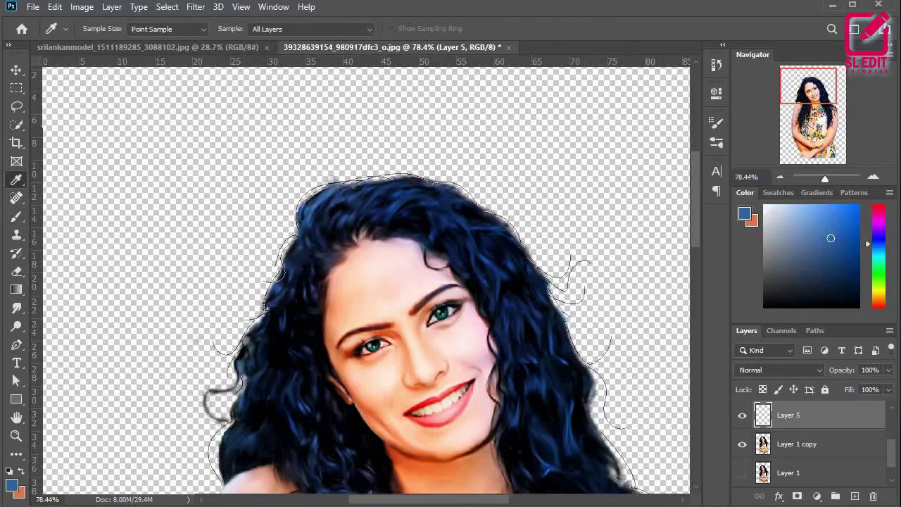
click(17, 344)
right_click(435, 181)
click(483, 296)
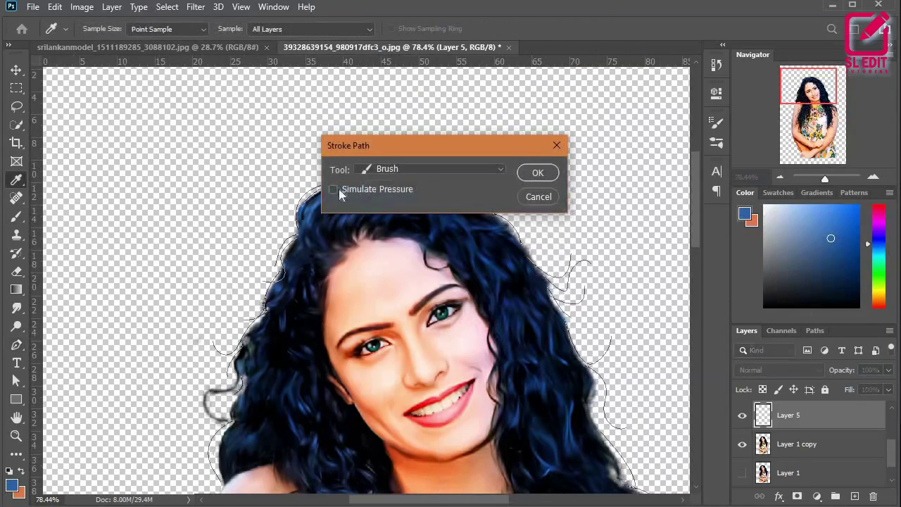
click(537, 173)
scroll(470, 252, up, 1)
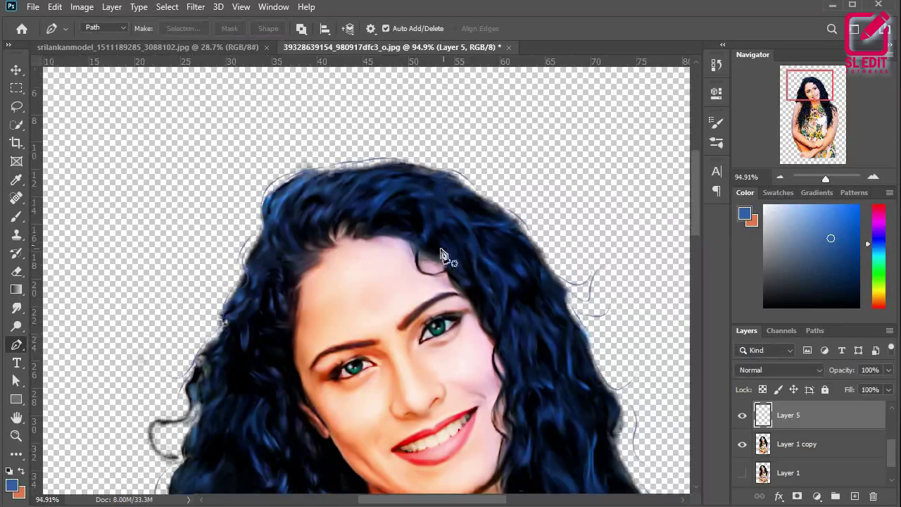
scroll(443, 255, down, 2)
scroll(440, 260, up, 1)
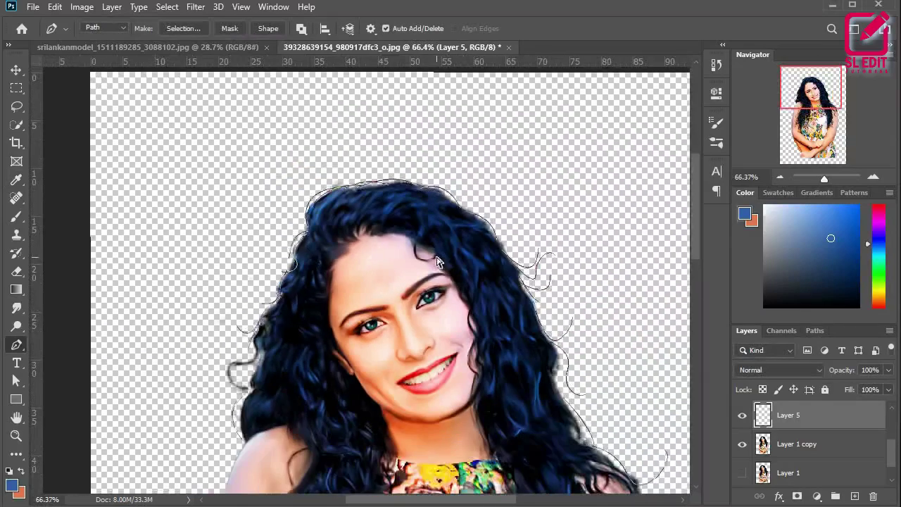
Stroke the strand paths again with the Brush in the sampled blue.
scroll(368, 200, up, 4)
right_click(383, 196)
click(436, 259)
click(539, 196)
right_click(502, 191)
click(533, 296)
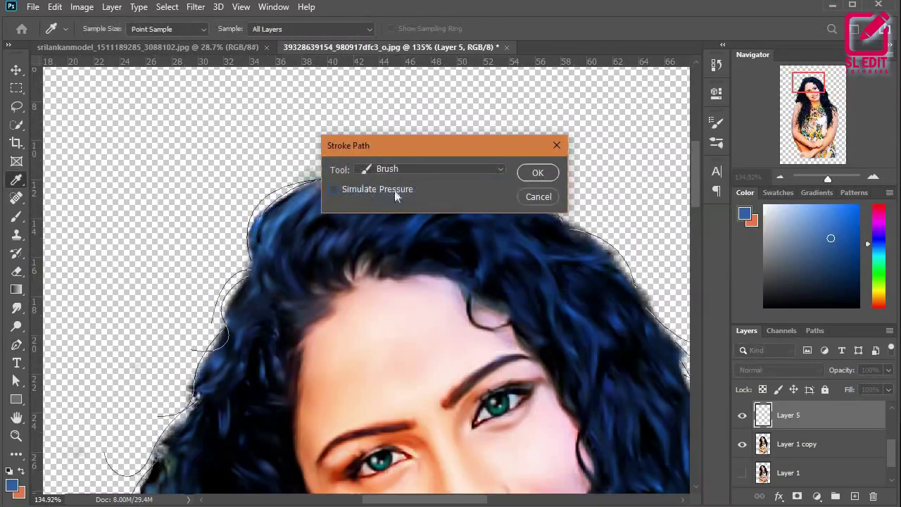
click(537, 172)
scroll(535, 331, down, 3)
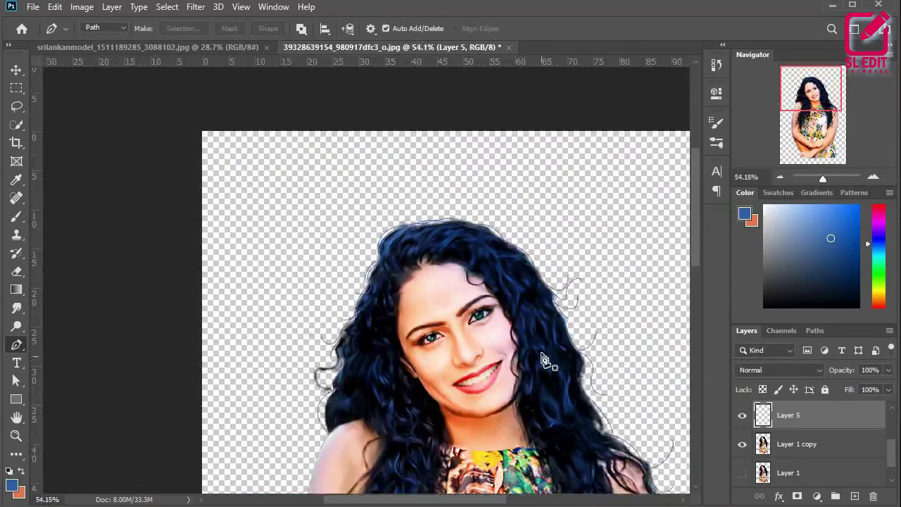
scroll(394, 303, up, 2)
Set the foreground colour to near-white (H 216, S 3%, B 93%) and stroke the strand paths with the Brush.
click(11, 484)
click(531, 109)
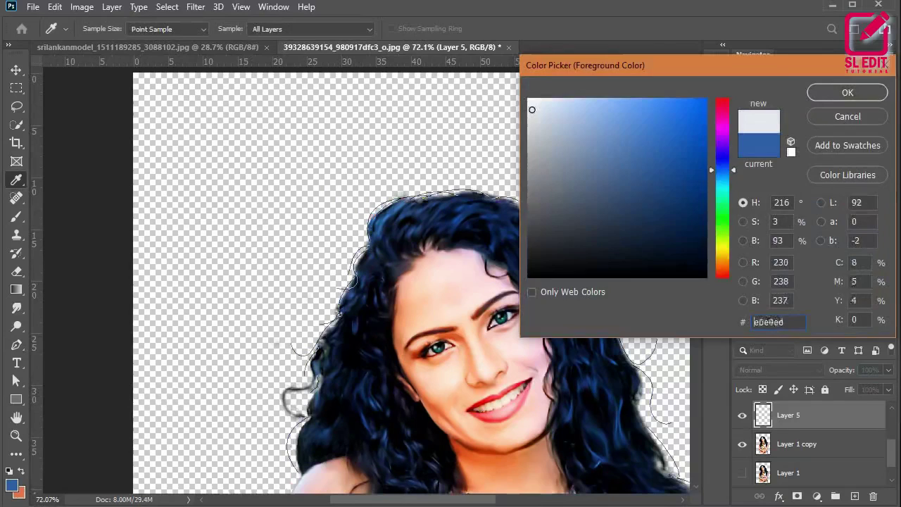
click(821, 92)
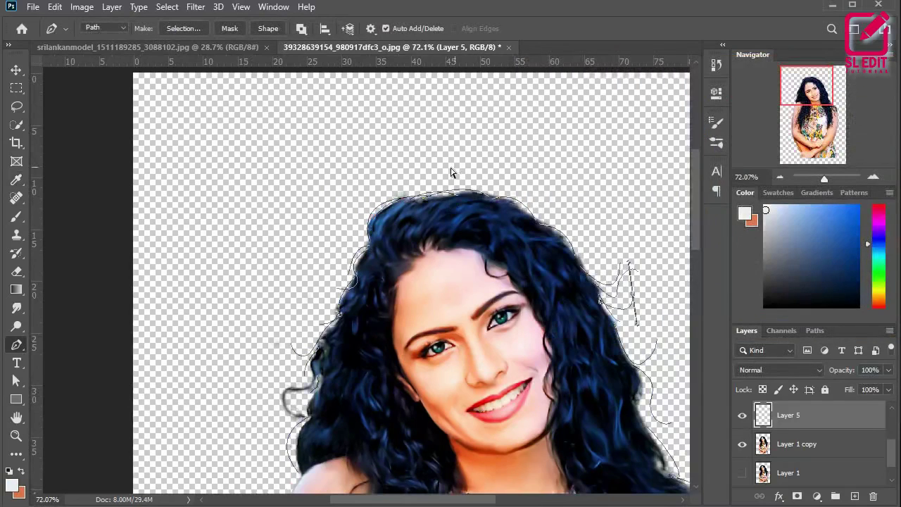
scroll(451, 176, up, 3)
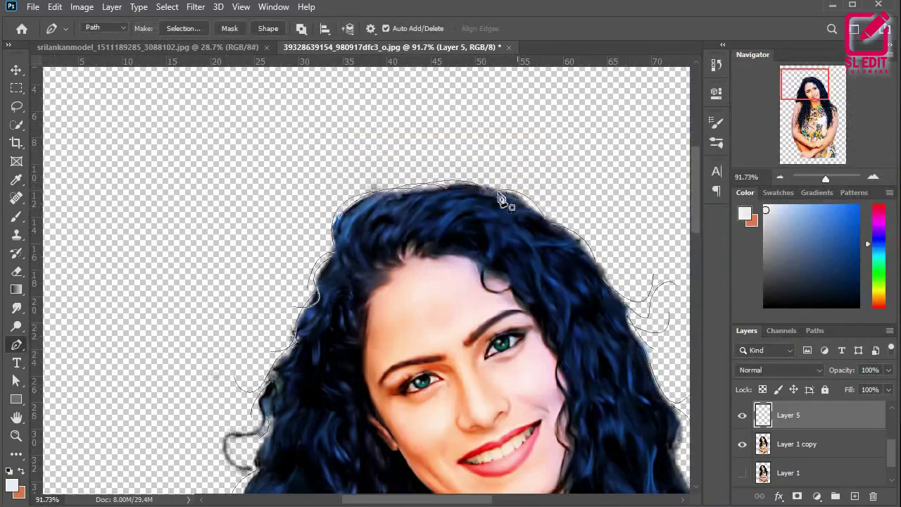
scroll(479, 211, down, 3)
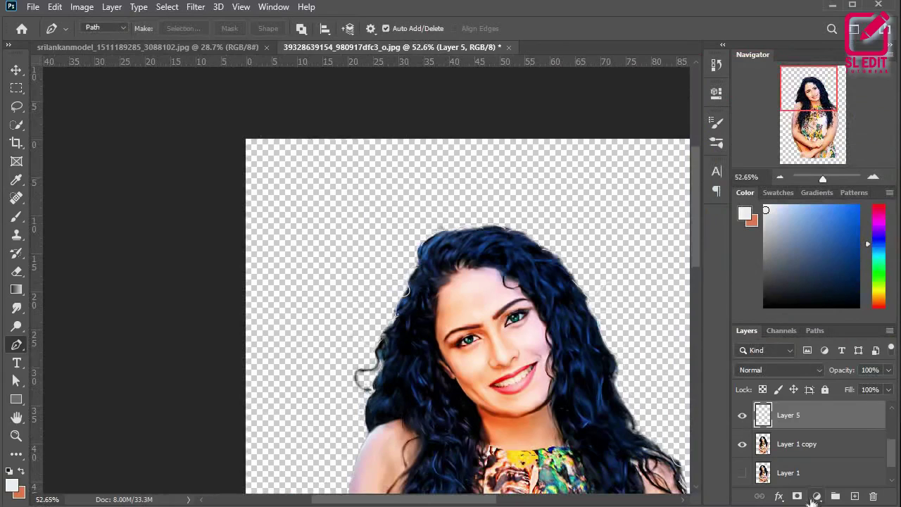
Select Layer 5 together with Layer 1 copy.
right_click(796, 426)
click(827, 422)
ctrl+click(826, 441)
scroll(560, 371, down, 1)
scroll(563, 372, up, 1)
drag(603, 398, 492, 314)
Create a new RGB document with a white background and a resolution of 100 pixels/inch.
click(33, 7)
click(47, 23)
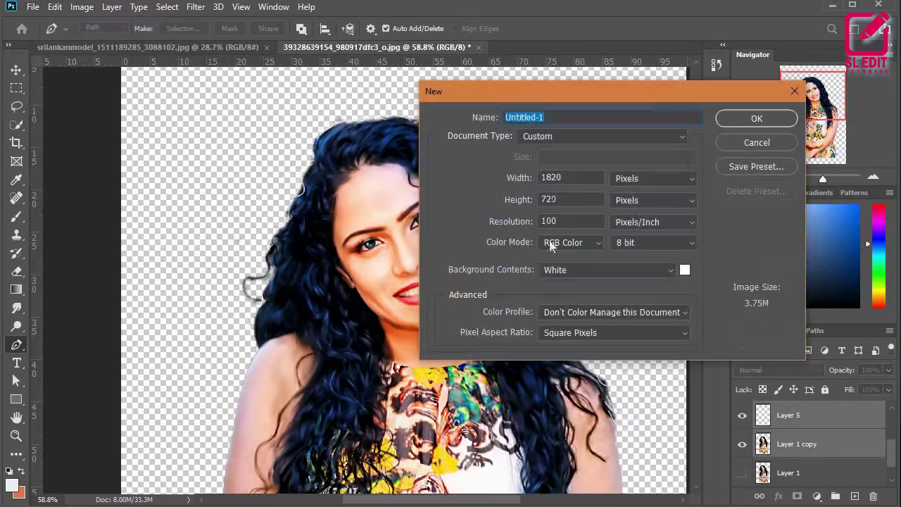
text(90)
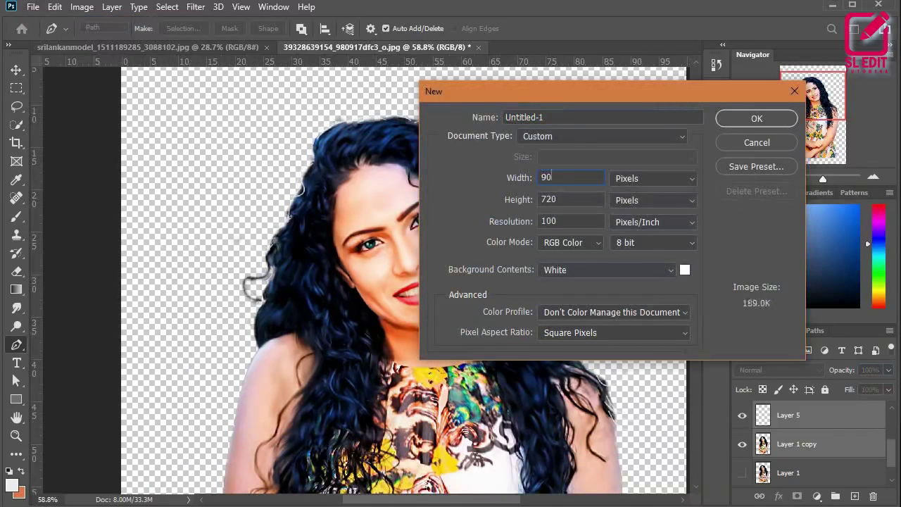
click(727, 118)
Return to the portrait document and merge the separate layers above Layer 1 copy into one, including Layer 2 and Layer 3.
click(314, 49)
scroll(792, 421, down, 3)
scroll(794, 432, up, 1)
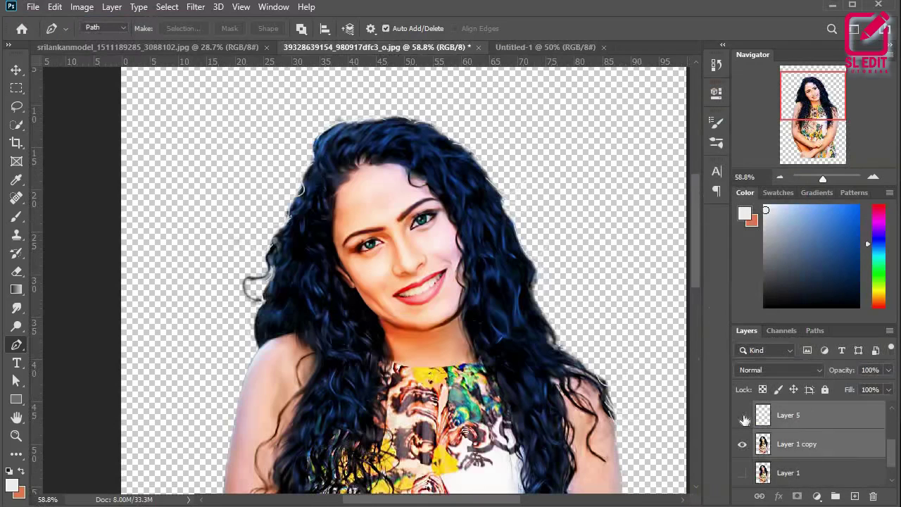
scroll(815, 422, up, 2)
click(793, 444)
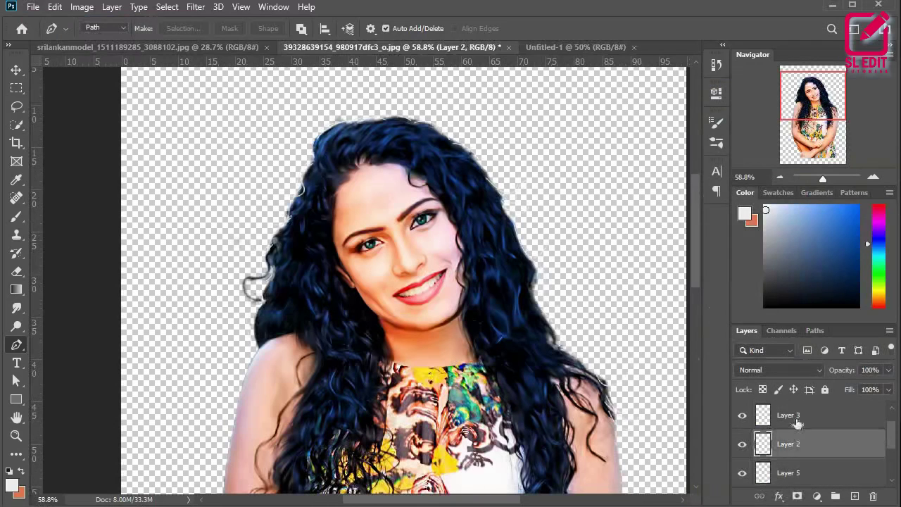
scroll(810, 437, down, 1)
drag(814, 440, 807, 454)
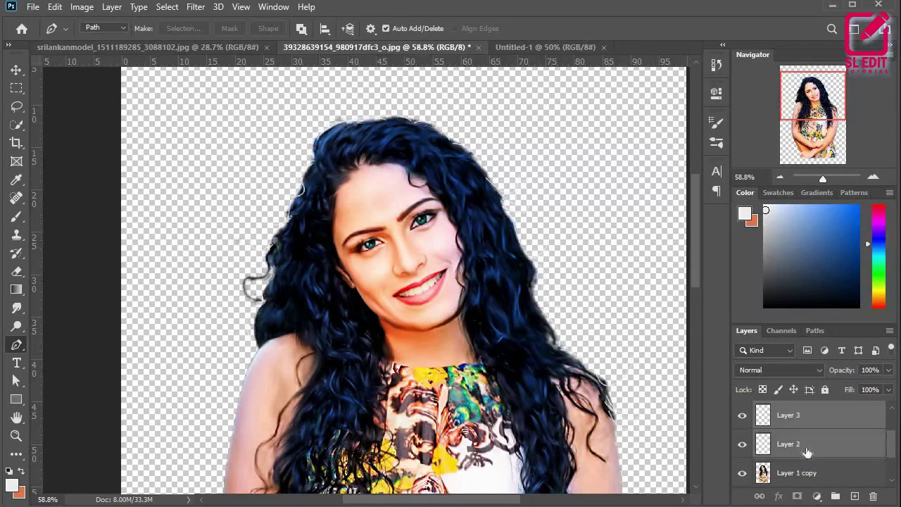
scroll(807, 452, up, 1)
right_click(782, 445)
click(721, 425)
right_click(798, 447)
click(789, 427)
Copy the merged layer together with Layer 1 copy into the Untitled-1 document.
click(791, 419)
ctrl+click(802, 446)
drag(802, 447, 416, 223)
scroll(415, 223, down, 8)
scroll(496, 312, down, 3)
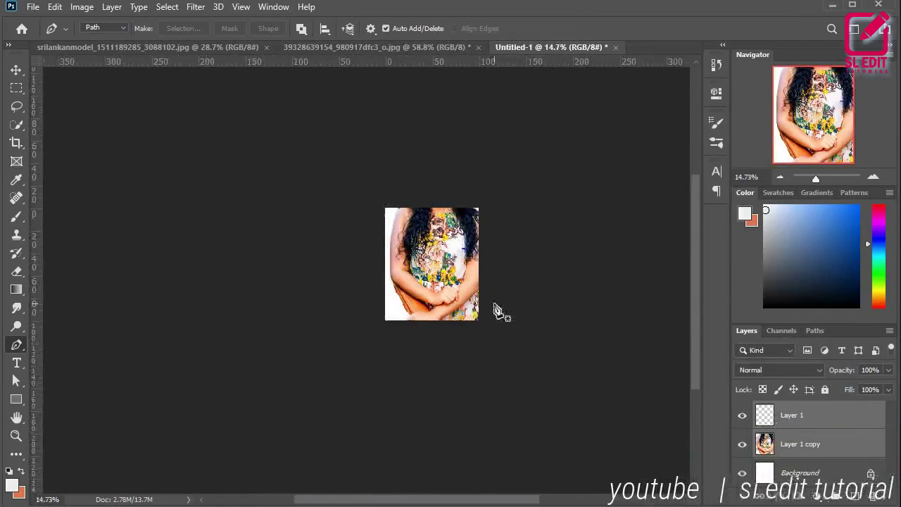
Scale and reposition the copied portrait layers so the woman fits the canvas from head to waist.
key(ctrl+t)
drag(495, 174, 481, 257)
scroll(444, 273, up, 6)
key(Return)
click(625, 224)
Add a new layer beneath Layer 1 copy and place the texture (18) image from the _Textures folder as an embedded file there.
click(854, 497)
drag(823, 429, 820, 486)
click(32, 6)
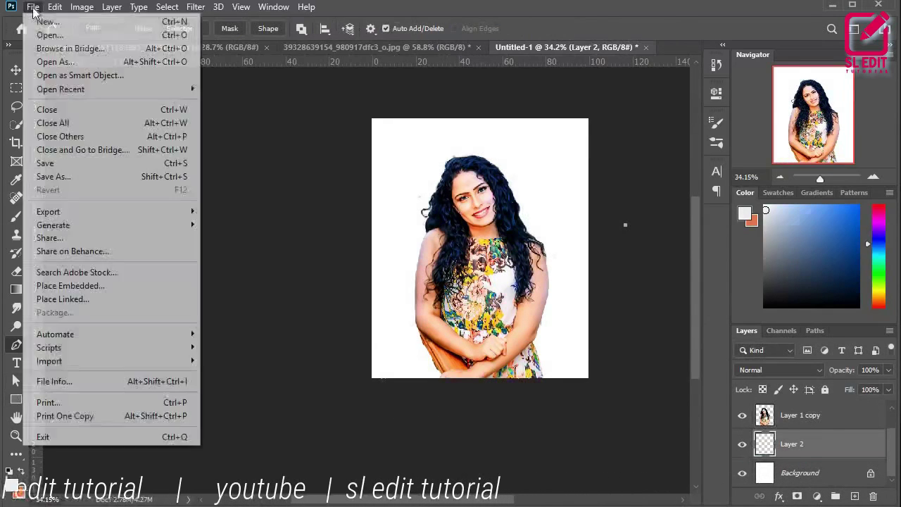
click(70, 284)
scroll(71, 183, up, 2)
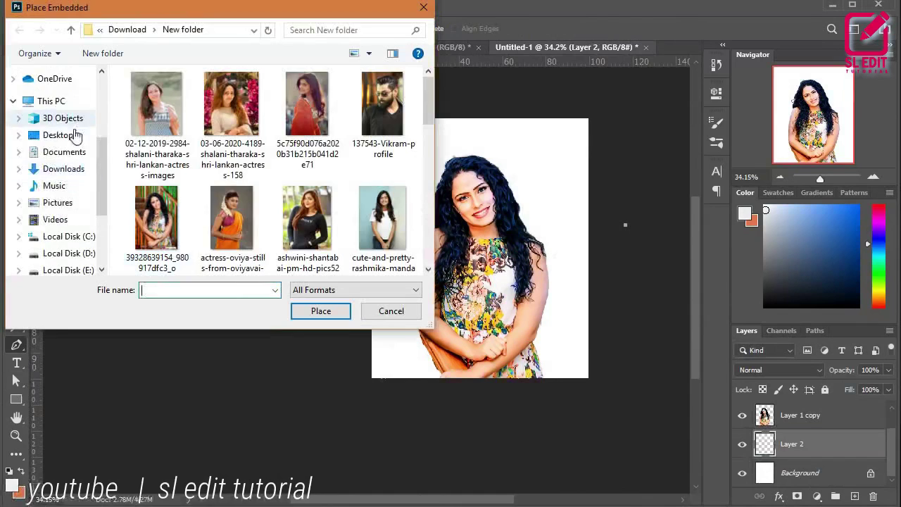
click(45, 133)
scroll(195, 145, down, 5)
double_click(181, 231)
double_click(172, 98)
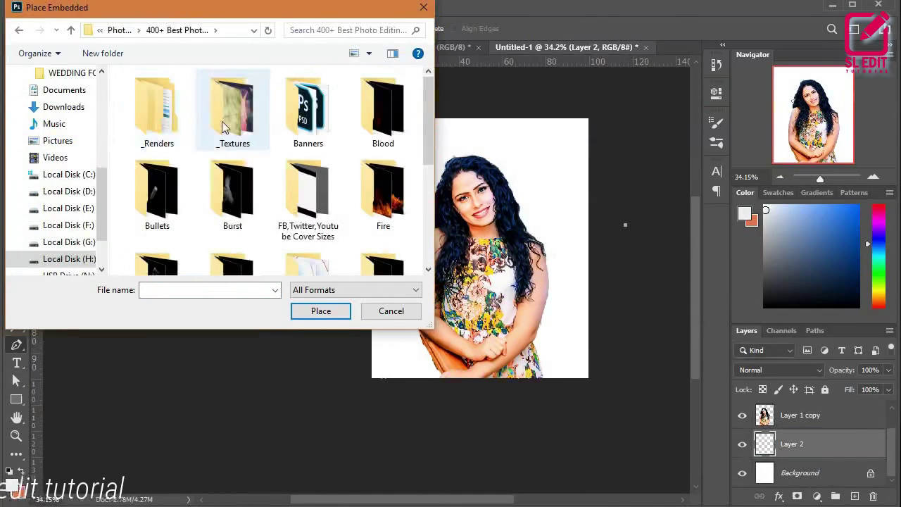
double_click(235, 102)
drag(425, 97, 425, 152)
click(307, 172)
click(336, 311)
Scale the texture to 86.96% so it covers the whole canvas behind the portrait, and apply the transform.
drag(560, 193, 549, 193)
drag(571, 117, 599, 88)
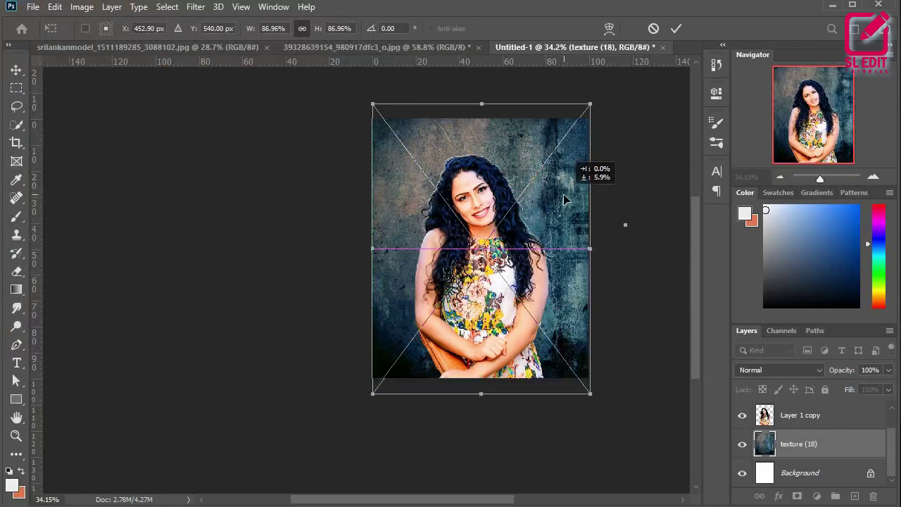
key(Return)
key(p)
click(615, 250)
click(16, 69)
click(197, 131)
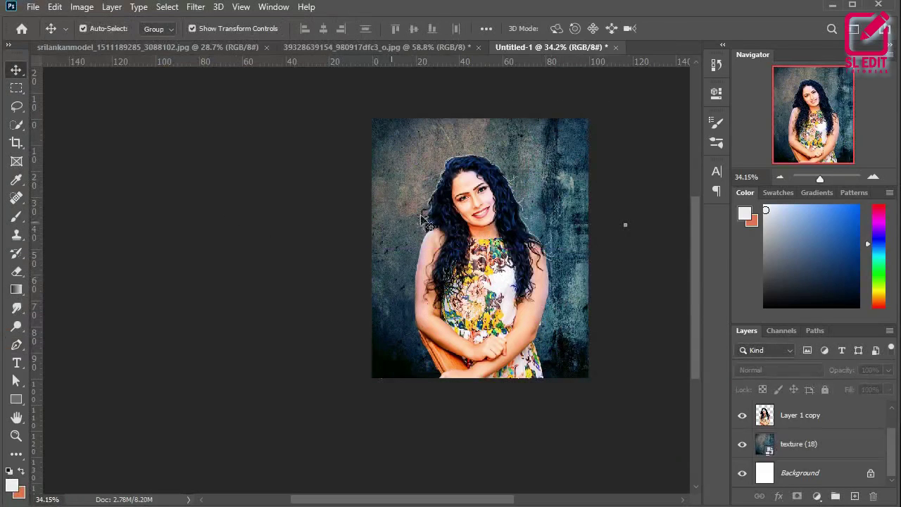
Apply a Gaussian Blur with a 1.2-pixel radius to the texture (18) background layer.
scroll(501, 211, up, 6)
scroll(517, 200, down, 4)
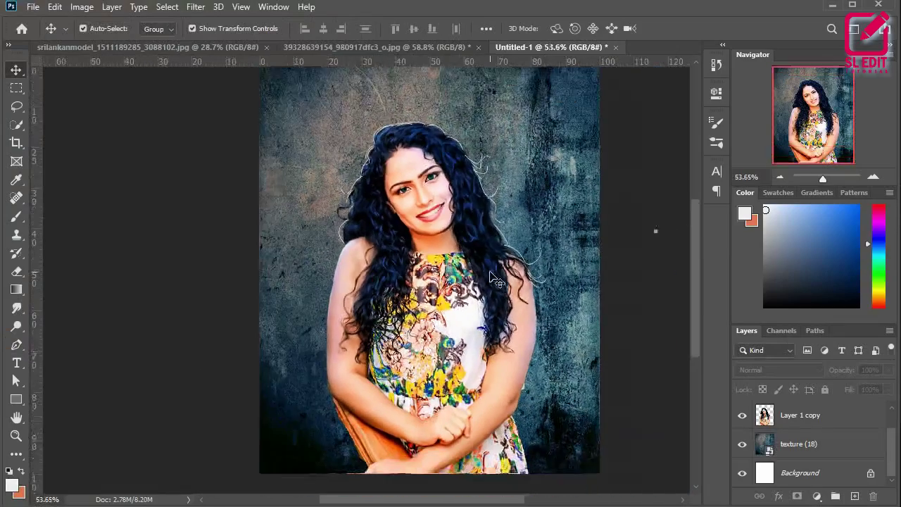
click(562, 212)
click(195, 6)
mouse_move(211, 167)
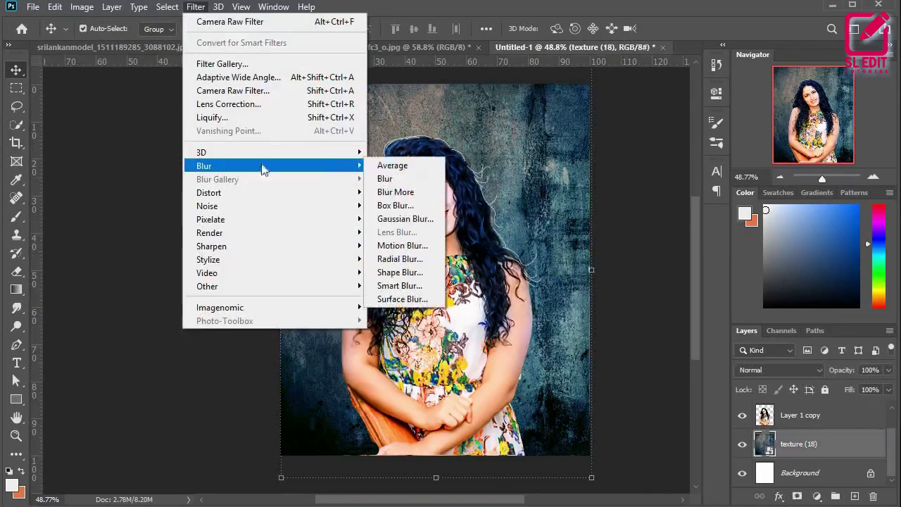
click(413, 214)
drag(656, 288, 644, 288)
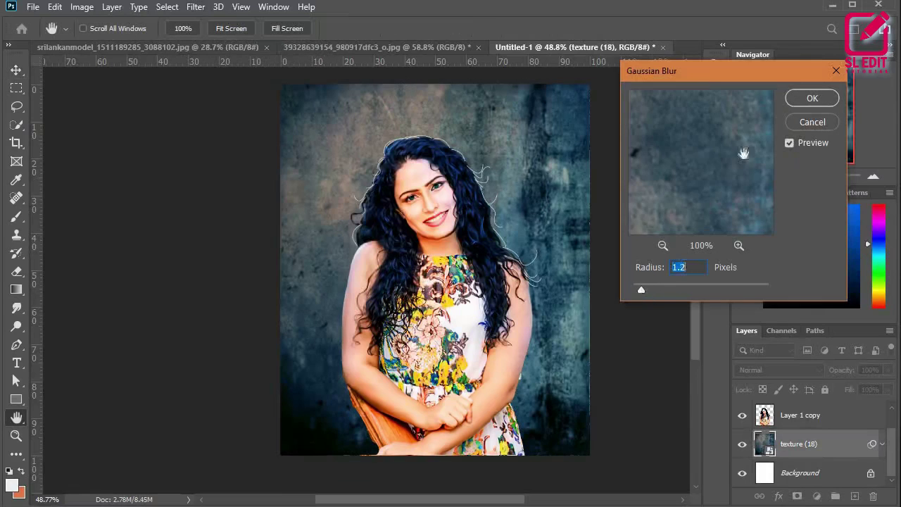
click(806, 100)
Shift the texture layer's colour with Hue/Saturation so the backdrop turns deeper blue with yellowish highlights.
key(ctrl+u)
drag(436, 83, 728, 77)
click(697, 219)
mouse_move(701, 181)
mouse_down()
mouse_move(669, 181)
mouse_move(744, 185)
mouse_move(715, 178)
mouse_up()
click(859, 113)
click(666, 296)
scroll(641, 235, up, 3)
scroll(457, 247, down, 5)
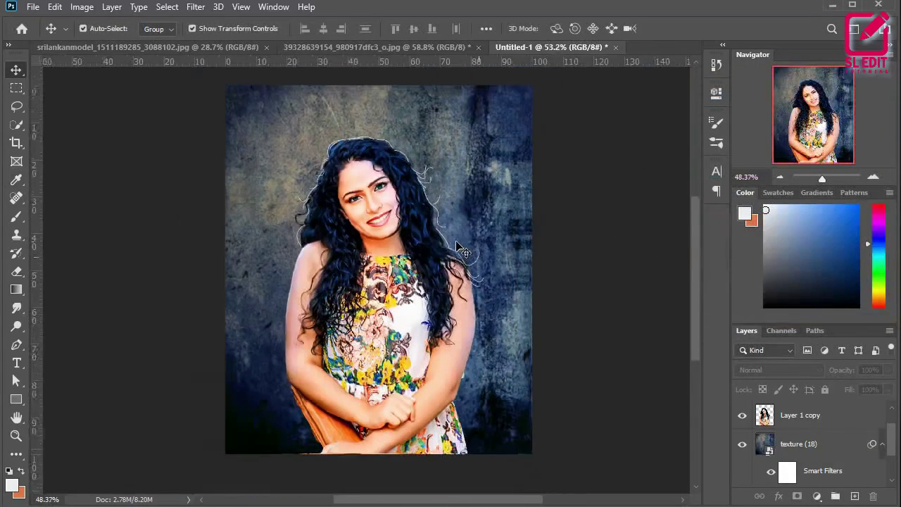
Add an empty layer at the top of the layer stack and another directly above the texture (18) layer.
scroll(819, 450, down, 3)
click(855, 497)
drag(813, 422, 825, 470)
scroll(816, 421, down, 1)
scroll(813, 423, up, 1)
scroll(465, 267, up, 6)
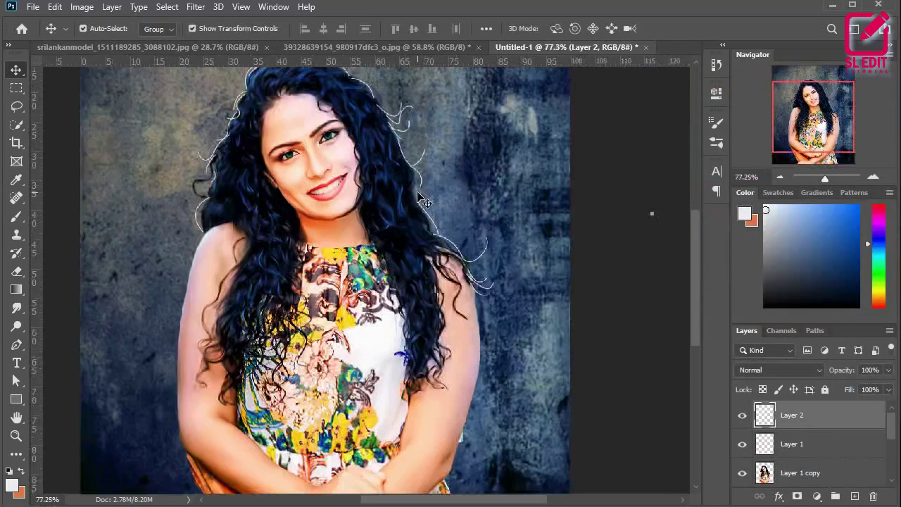
scroll(408, 217, down, 6)
drag(891, 433, 883, 447)
scroll(845, 444, down, 1)
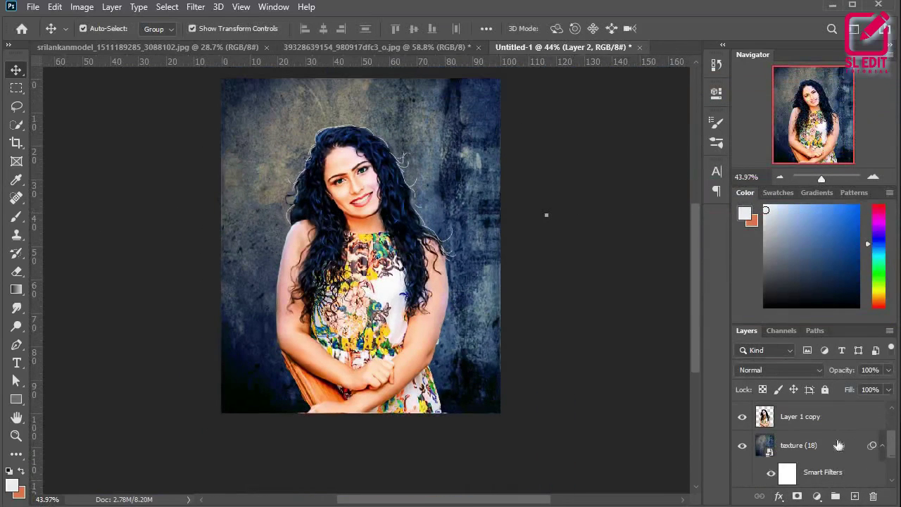
click(835, 440)
scroll(835, 440, down, 1)
click(856, 497)
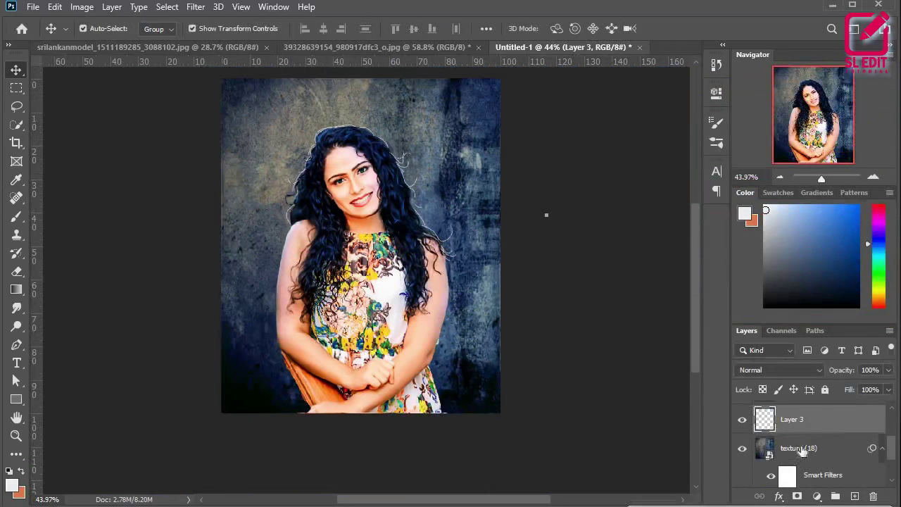
Paint a soft white glow on Layer 3 behind the woman's hair, shoulders and arms with a 240-pixel brush.
click(16, 216)
click(11, 484)
drag(538, 248, 536, 230)
click(826, 94)
drag(363, 292, 393, 278)
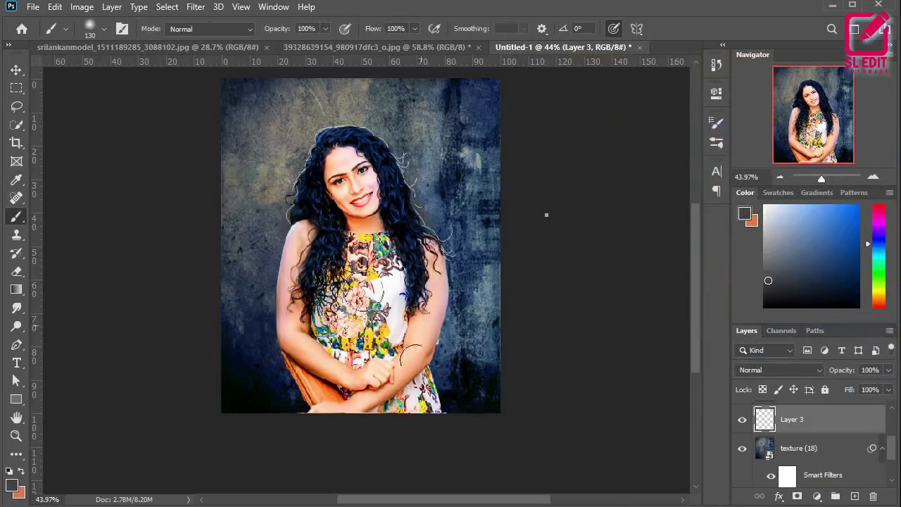
click(12, 485)
drag(531, 190, 525, 97)
click(820, 95)
drag(346, 223, 365, 222)
drag(331, 189, 314, 293)
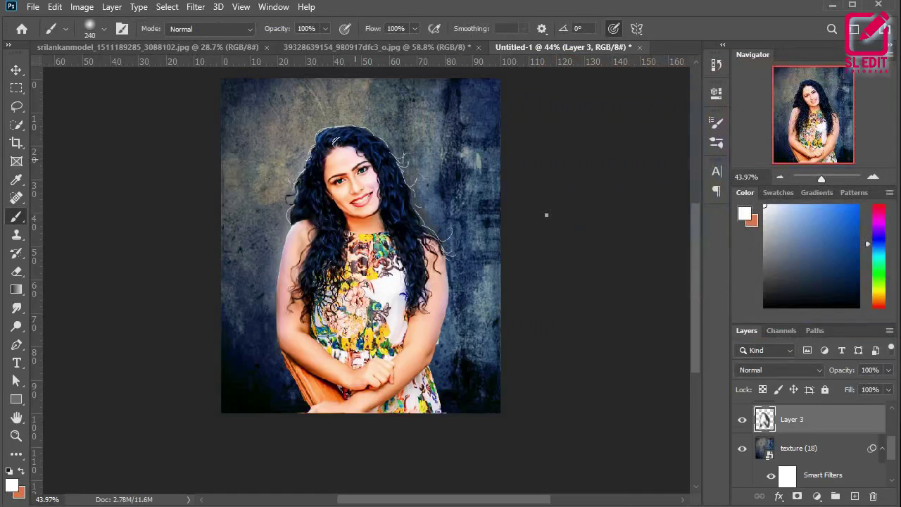
drag(335, 140, 433, 231)
drag(329, 162, 322, 150)
drag(425, 282, 422, 383)
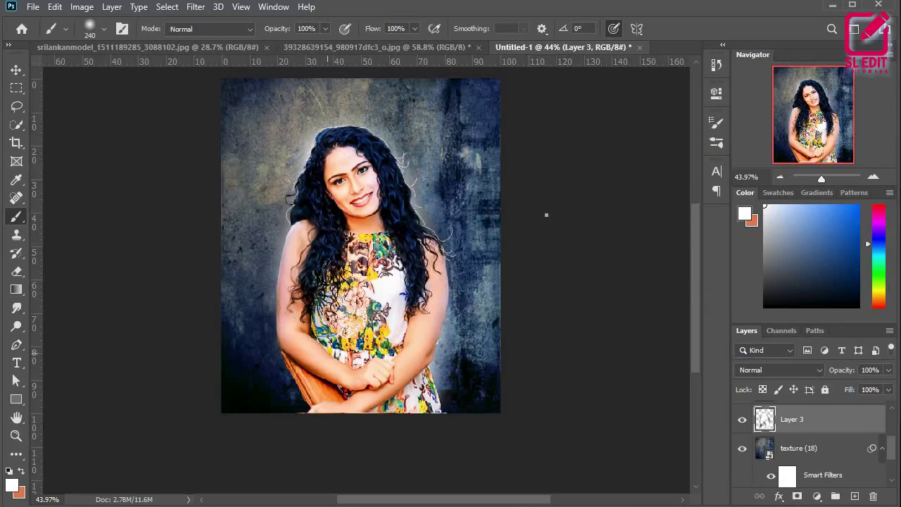
drag(304, 382, 327, 241)
key(ctrl+z)
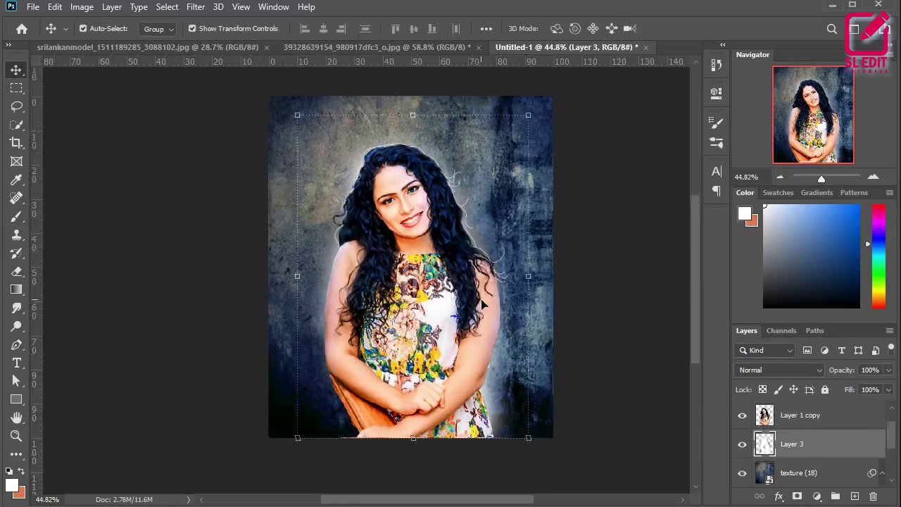
Place kings production (21) from the colour effects folder as an embedded image and set its blend mode to Screen.
scroll(485, 299, down, 3)
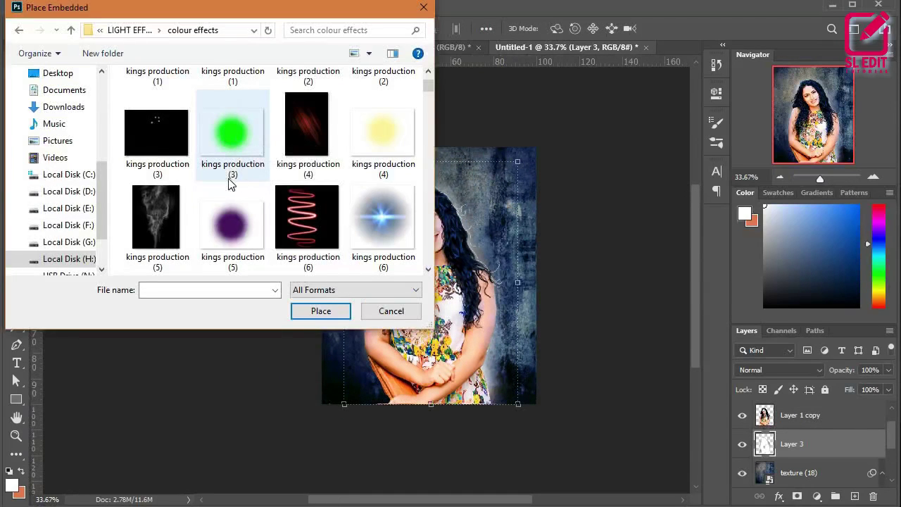
scroll(232, 183, down, 2)
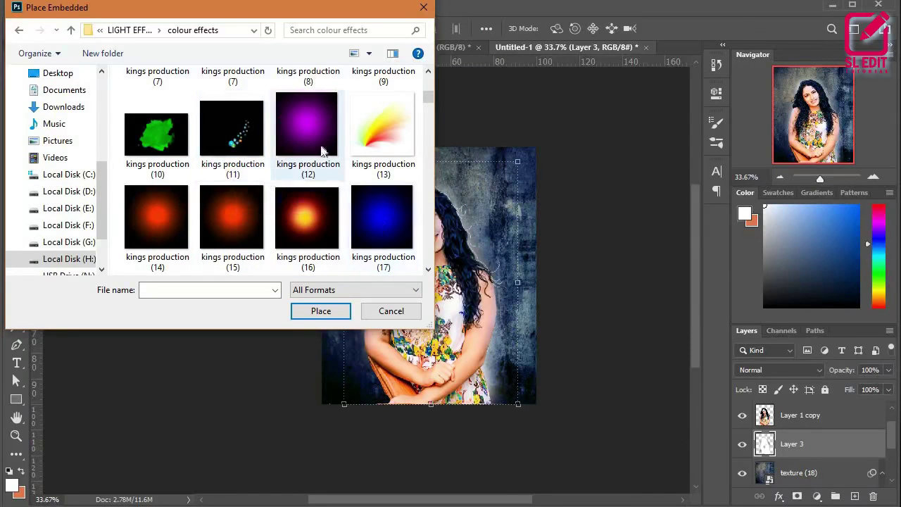
scroll(311, 134, down, 1)
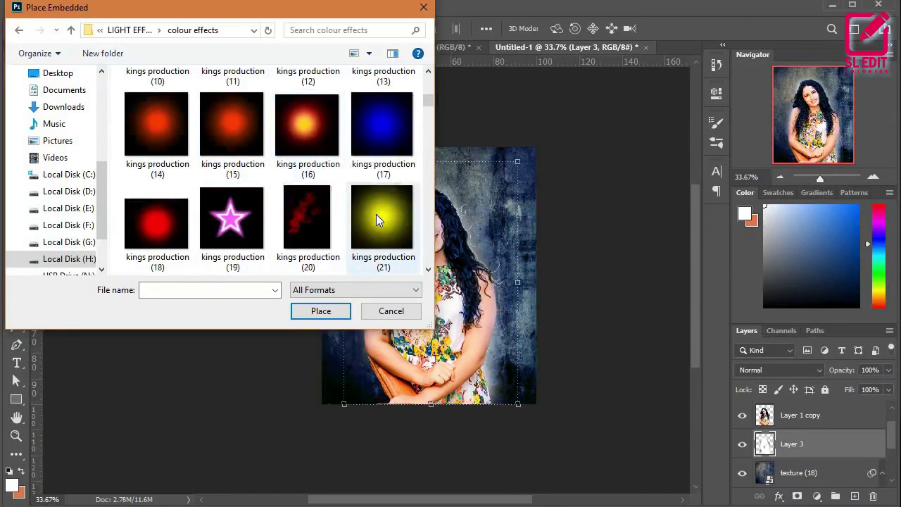
click(374, 211)
click(321, 311)
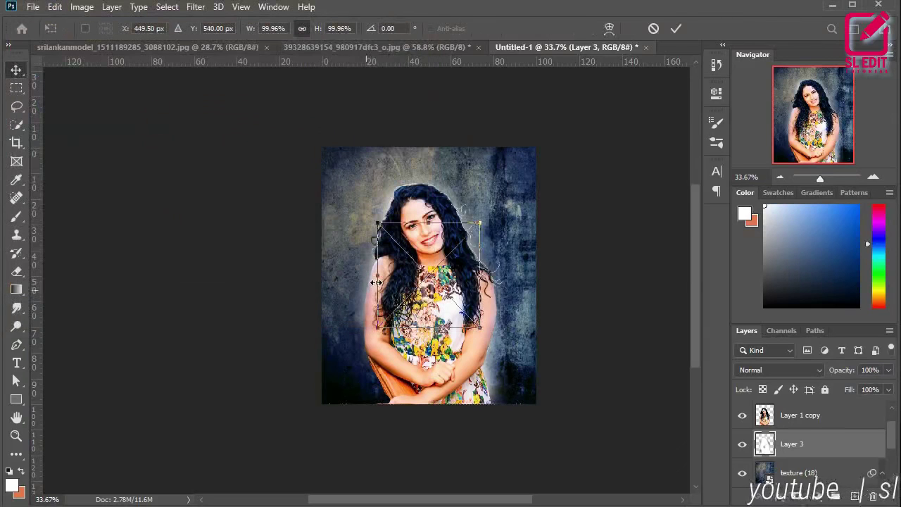
click(779, 370)
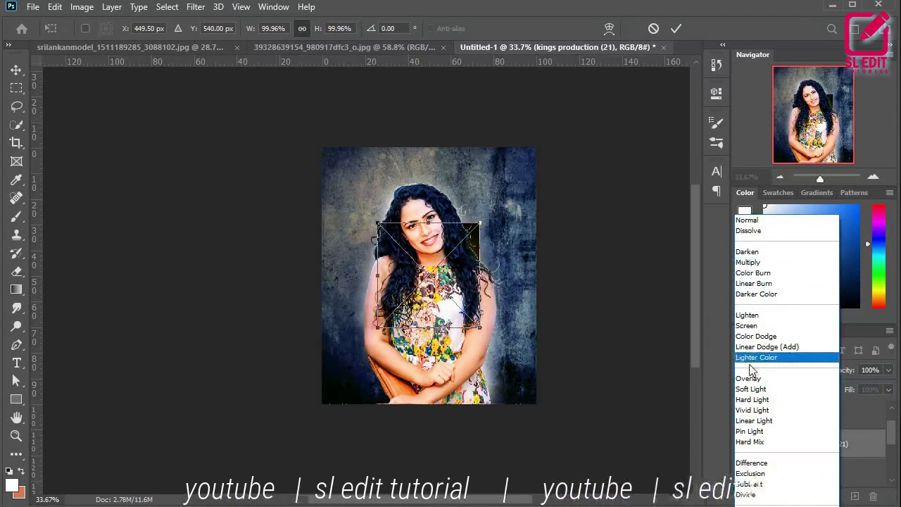
click(741, 325)
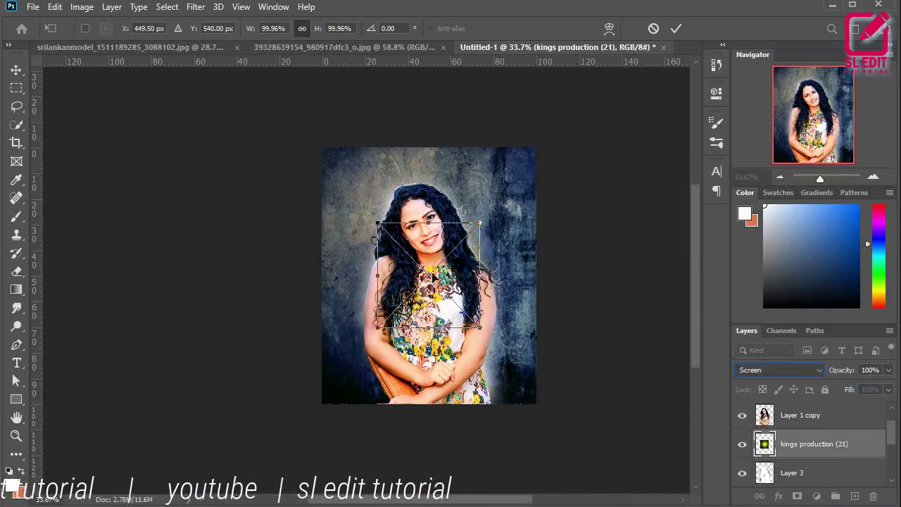
Enlarge the yellow light image, position it behind the woman's head toward the canvas's upper-left corner, and apply the transform.
drag(434, 269, 400, 234)
drag(445, 283, 552, 395)
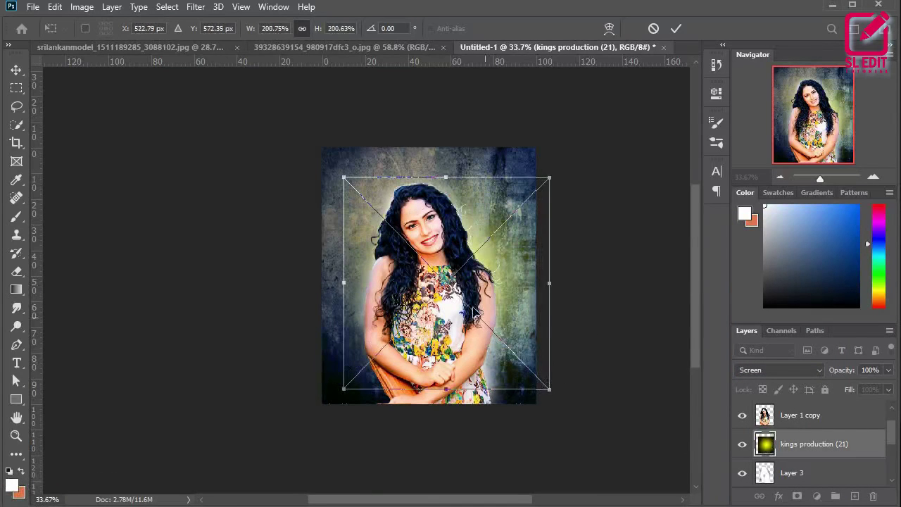
drag(501, 337, 470, 316)
drag(434, 285, 425, 280)
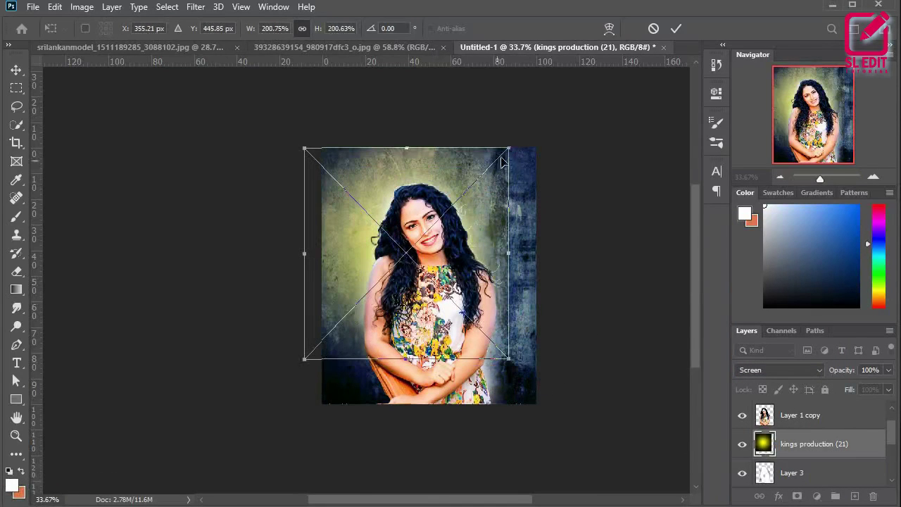
drag(509, 145, 465, 192)
drag(410, 299, 418, 257)
key(Return)
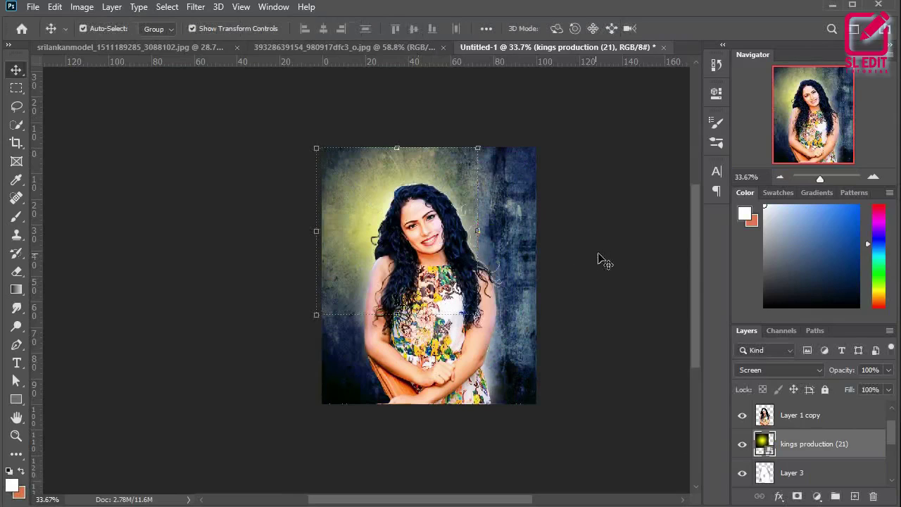
click(599, 258)
scroll(429, 238, up, 2)
scroll(405, 204, up, 2)
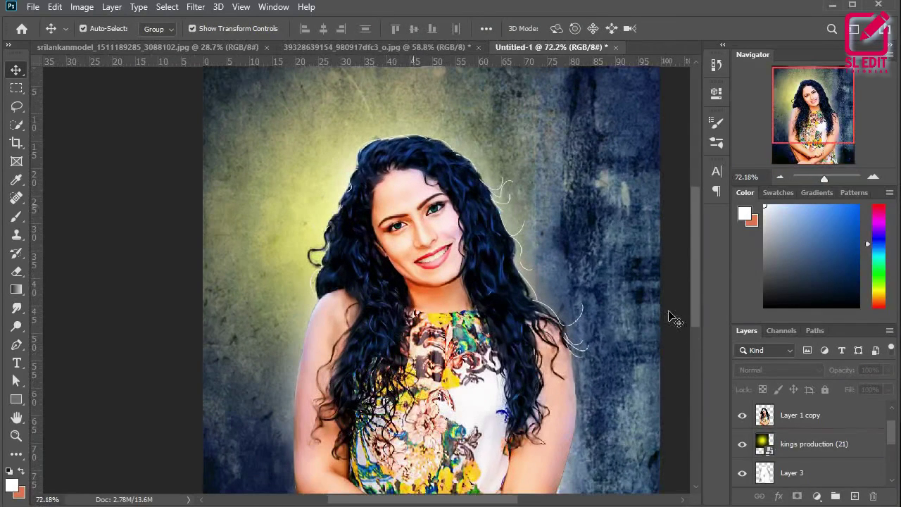
Add a new layer clipped to Layer 1 copy and set the foreground colour to bright yellow #fffc0b.
click(855, 498)
drag(806, 428, 804, 456)
right_click(803, 454)
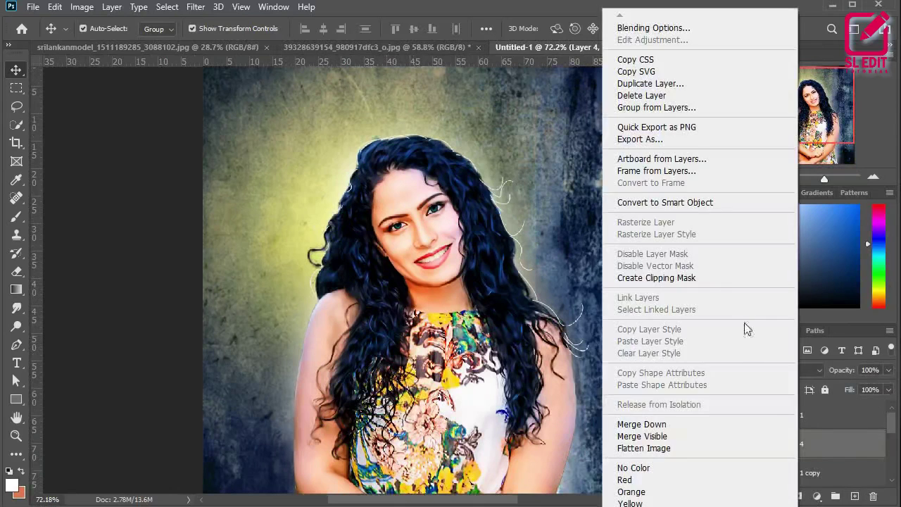
click(709, 280)
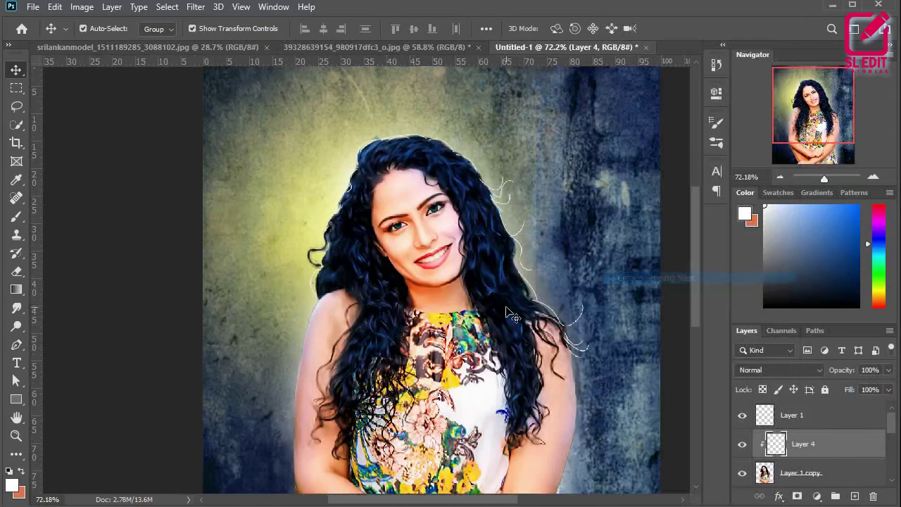
click(12, 483)
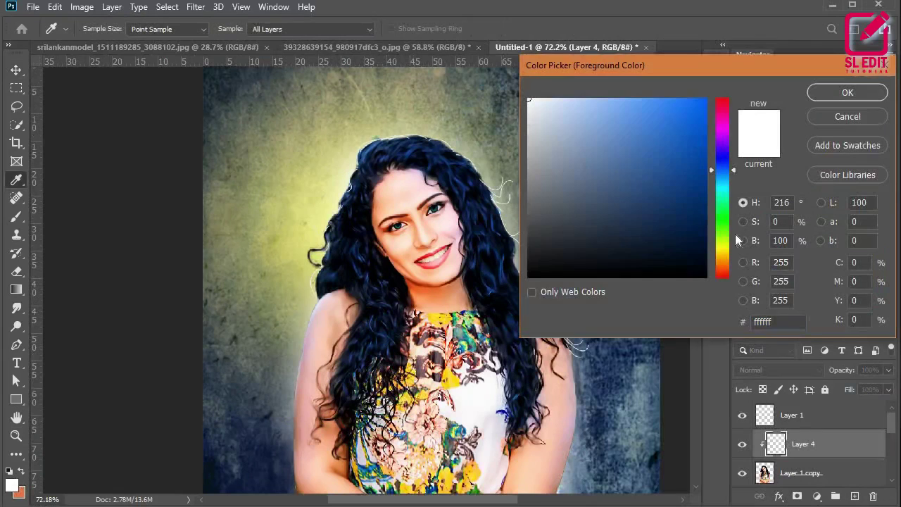
click(723, 248)
drag(701, 148, 699, 96)
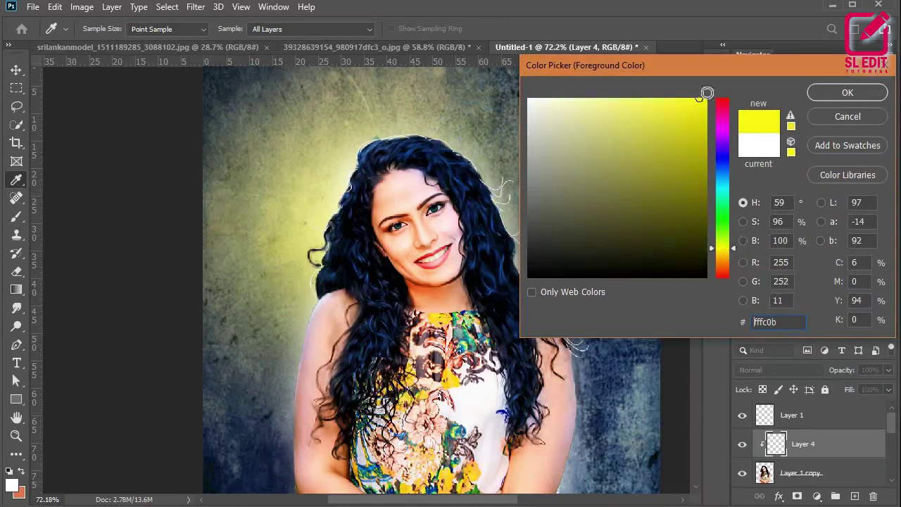
click(833, 97)
Try brushing yellow along the left edge of the hair with Layer 4 set to Overlay.
click(811, 369)
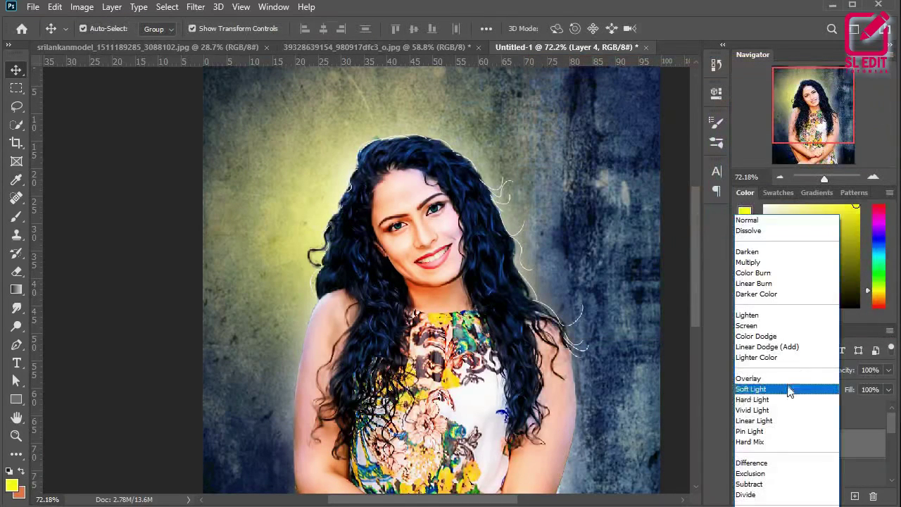
click(775, 381)
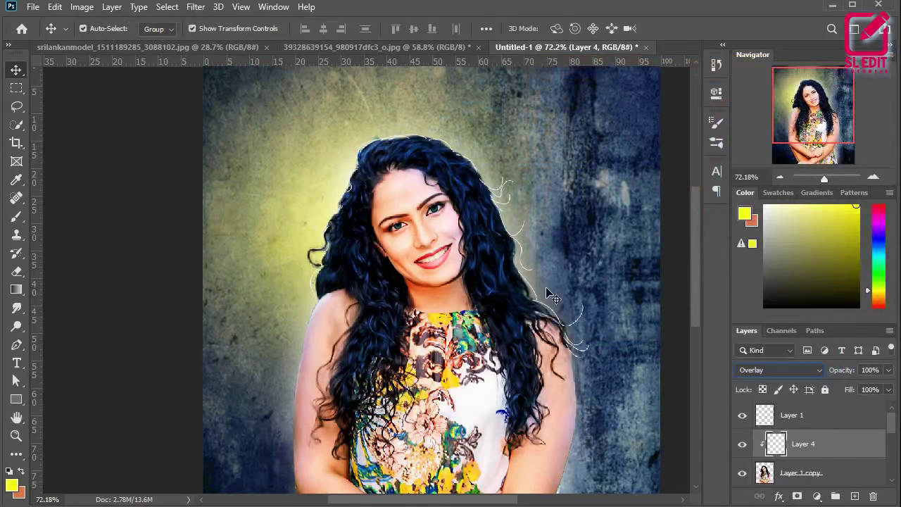
click(17, 217)
drag(362, 185, 321, 189)
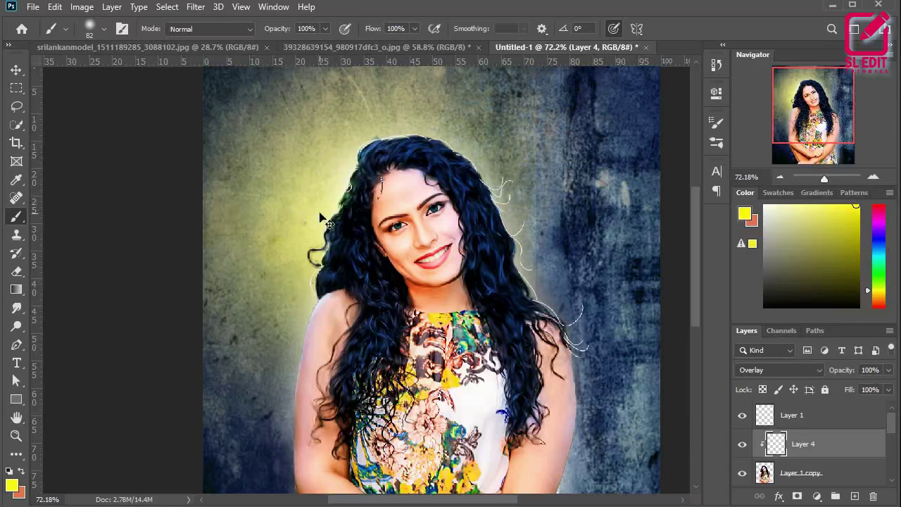
Set Layer 4's blend mode to Normal and brush yellow along the hair's left edge with a 57-pixel brush.
click(778, 371)
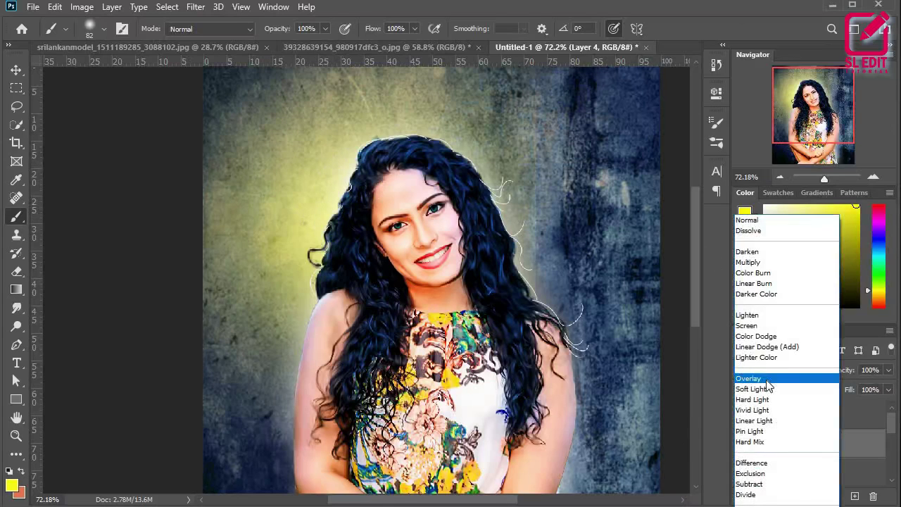
click(748, 220)
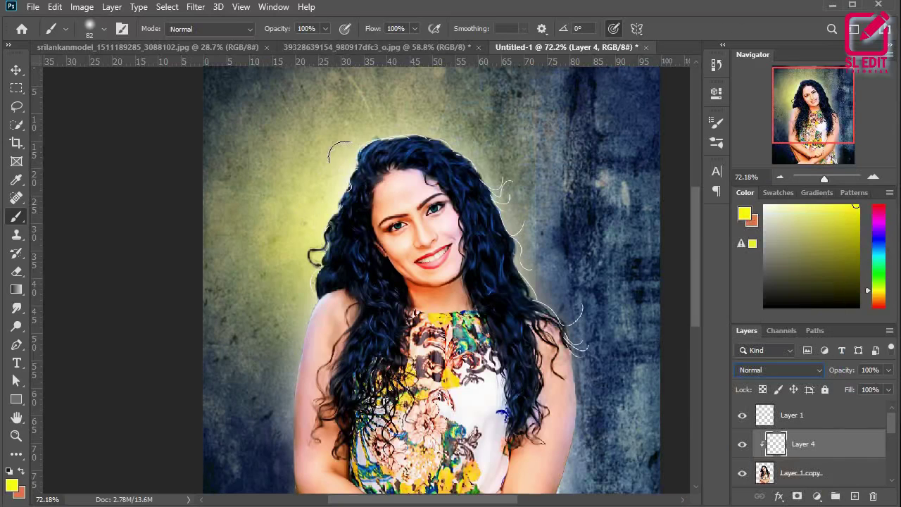
alt+right_click(339, 179)
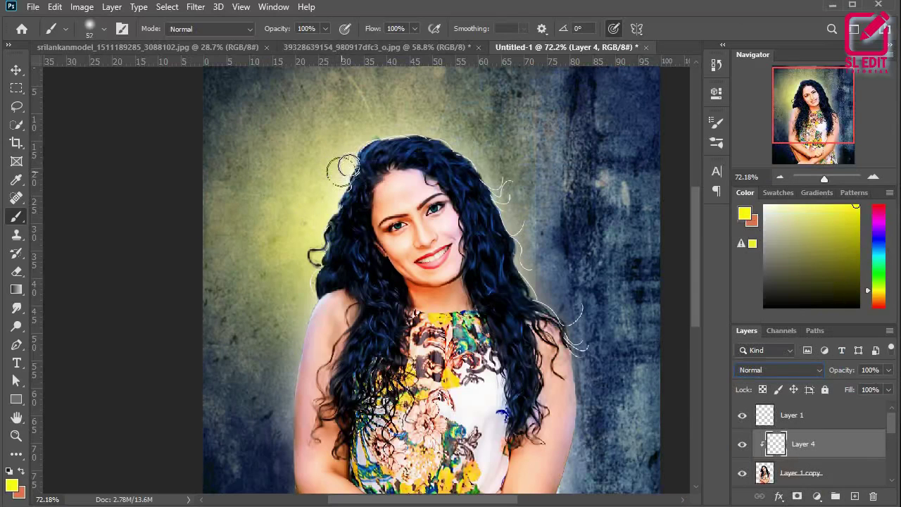
click(15, 69)
scroll(319, 198, up, 3)
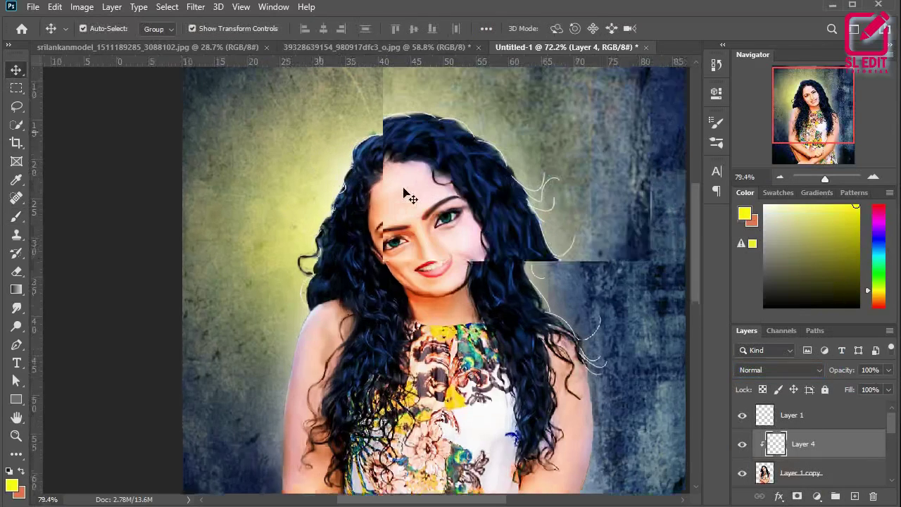
click(17, 217)
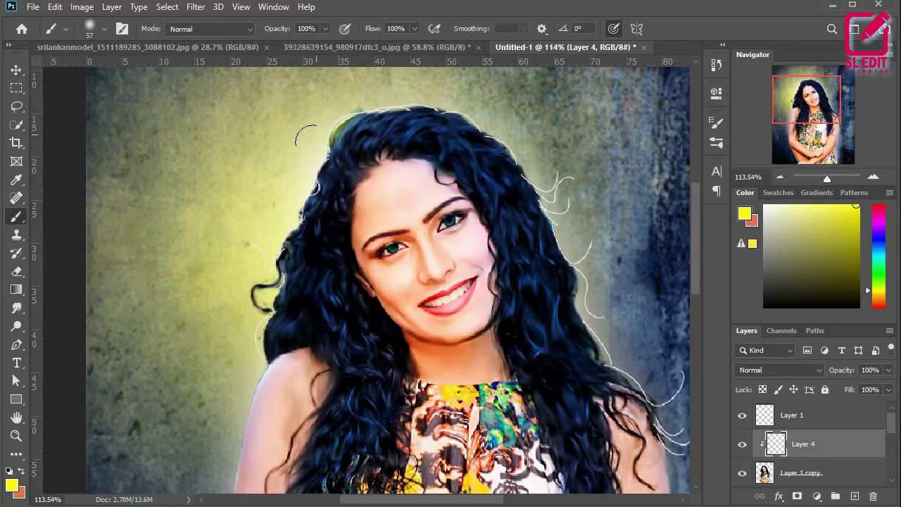
drag(299, 168, 252, 271)
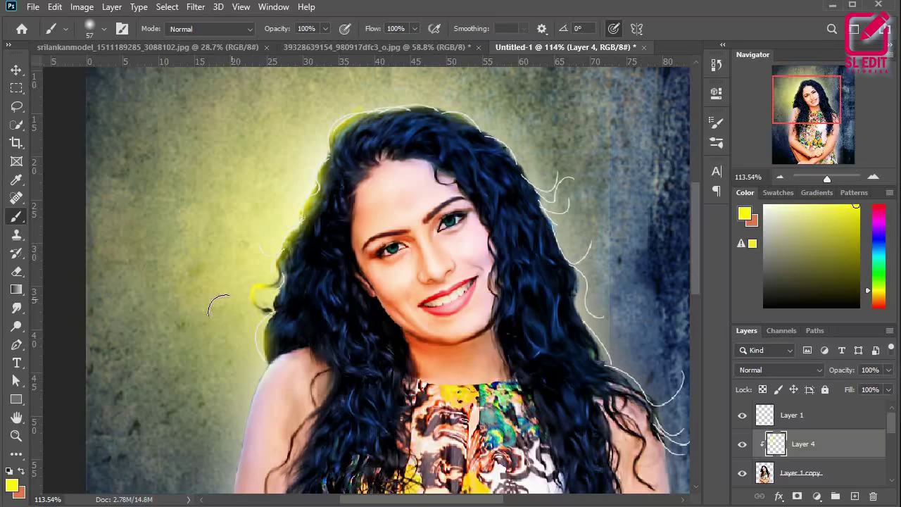
Brush yellow rim light down the outer edge of the shoulder and arm on the glowing side.
alt+scroll(203, 399, down, 2)
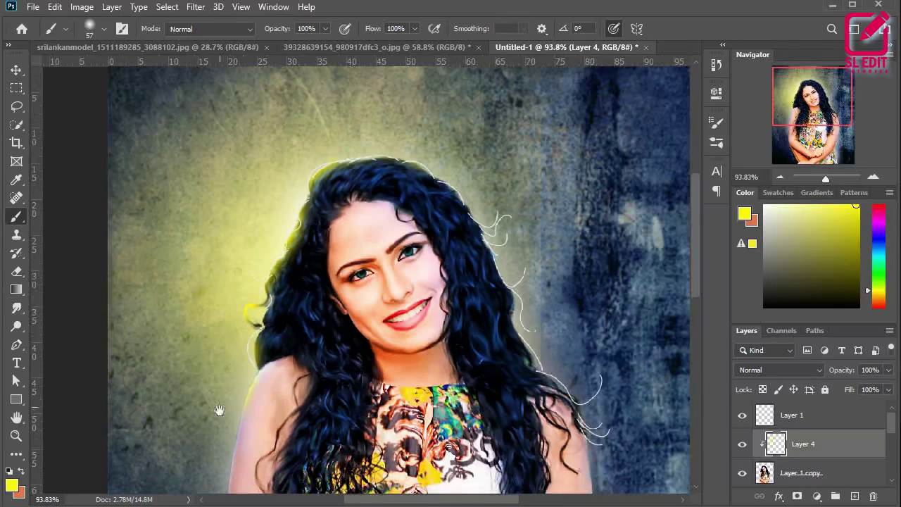
scroll(218, 411, down, 3)
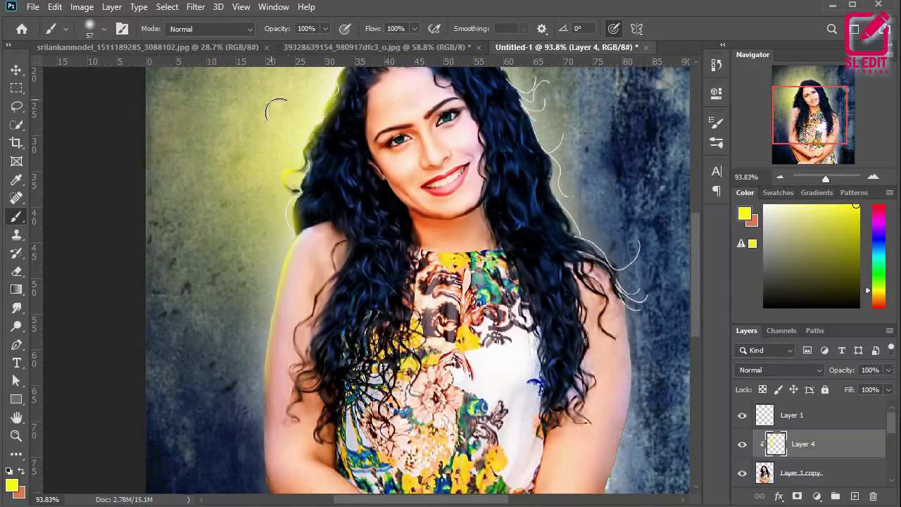
drag(289, 112, 246, 276)
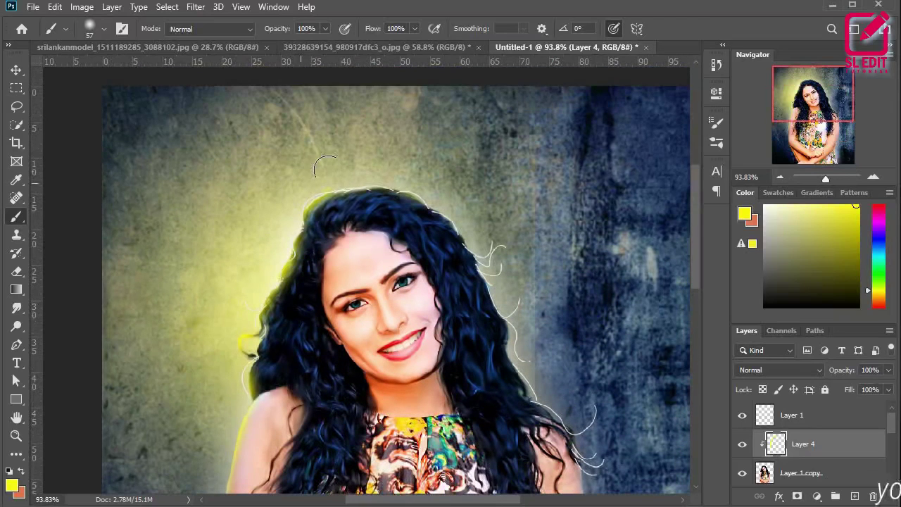
Keep Layer 4 in Normal blend mode and lower its opacity to 81%.
click(795, 370)
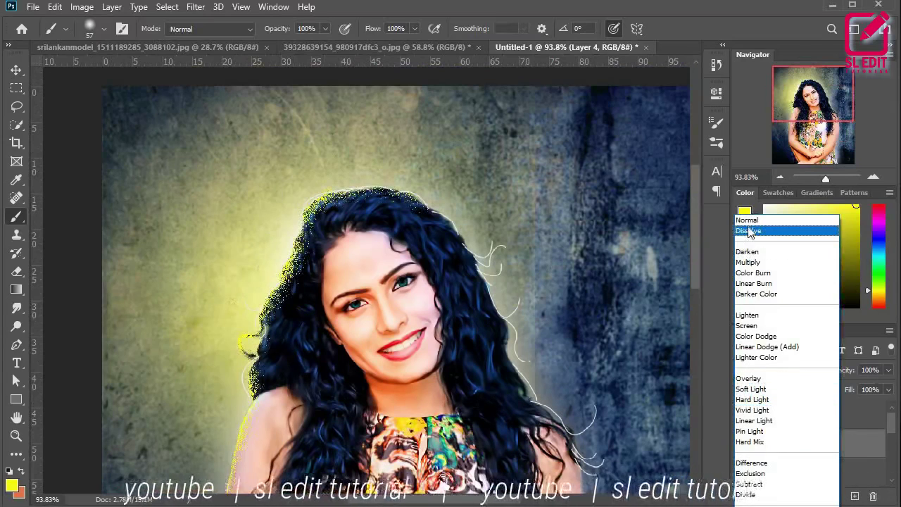
click(747, 219)
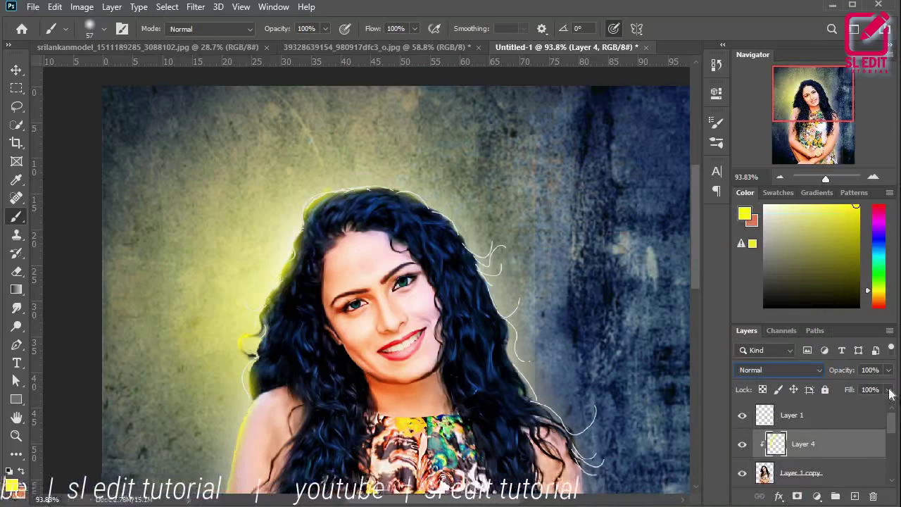
drag(847, 370, 834, 371)
click(18, 72)
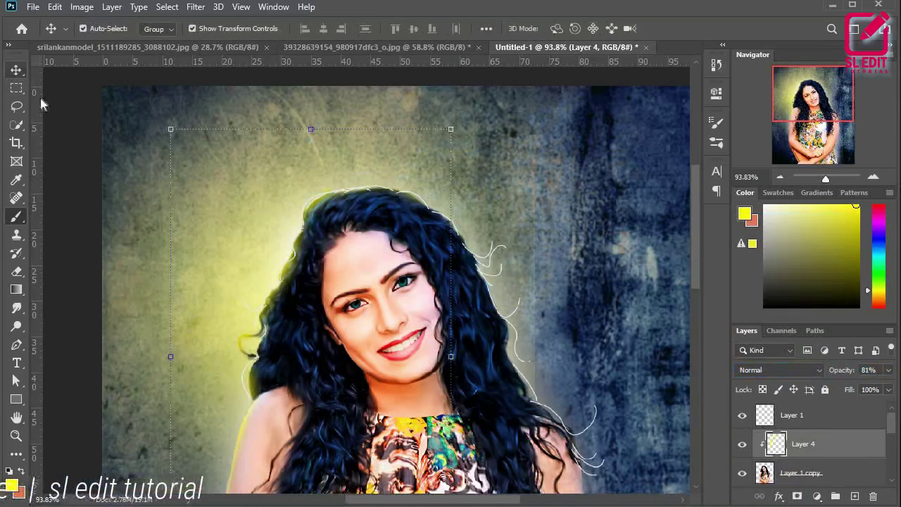
click(71, 117)
scroll(107, 134, down, 6)
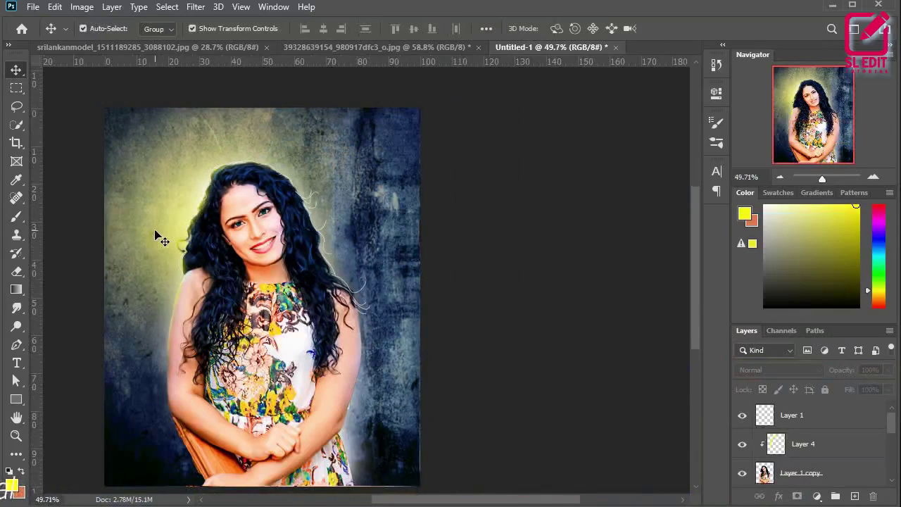
scroll(157, 235, up, 2)
scroll(157, 236, down, 2)
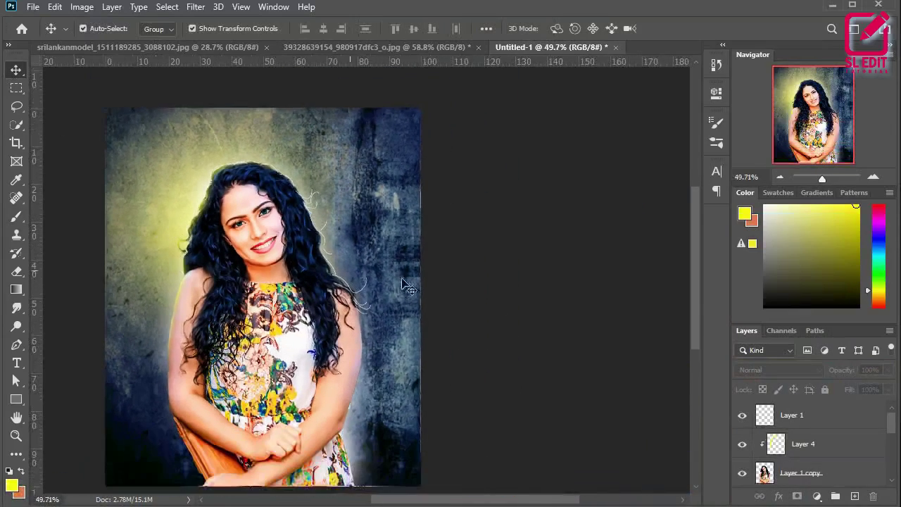
drag(495, 305, 528, 276)
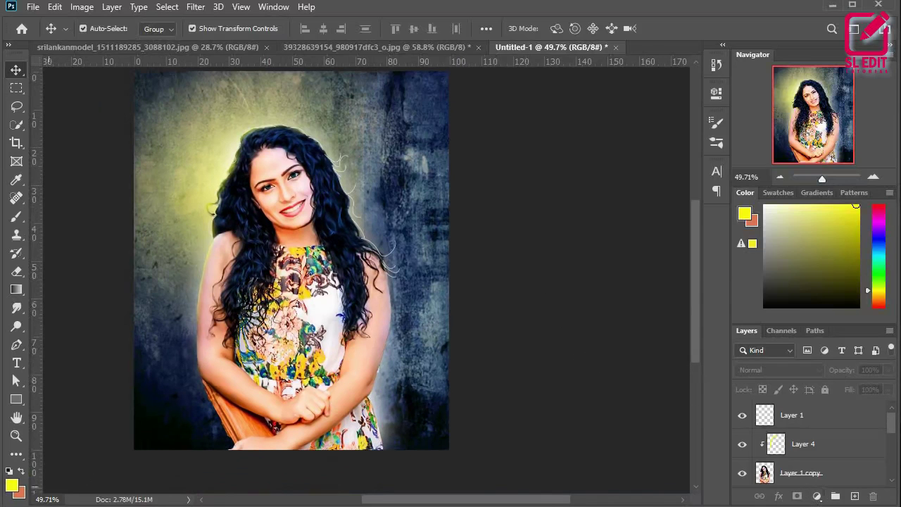
Set the foreground colour to near-black #040404 and the background colour to white.
click(12, 485)
drag(532, 260, 528, 276)
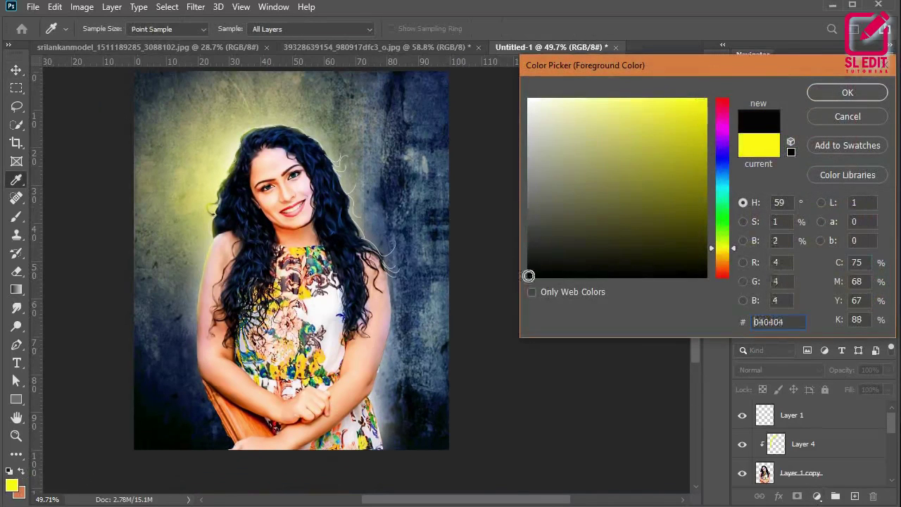
click(817, 90)
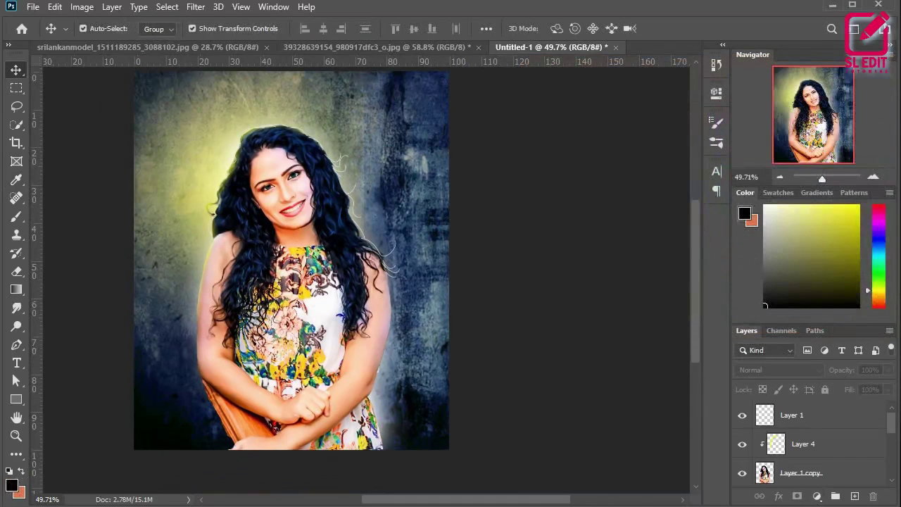
click(19, 492)
mouse_move(563, 115)
mouse_down()
mouse_move(537, 112)
mouse_move(529, 100)
mouse_up()
click(813, 96)
key(v)
Sample dark navy #142241 from the backdrop as the foreground colour and add a gradient fill layer above Layer 4.
click(12, 485)
click(172, 371)
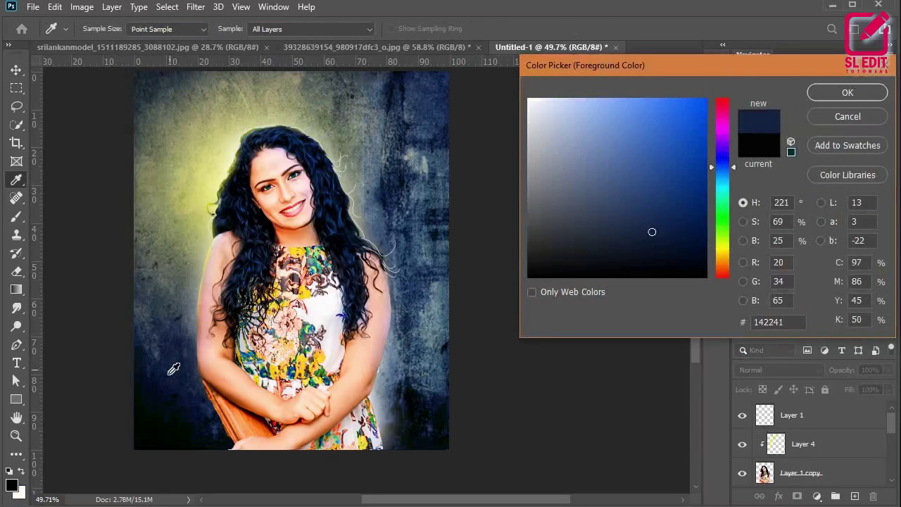
click(844, 93)
scroll(816, 459, down, 2)
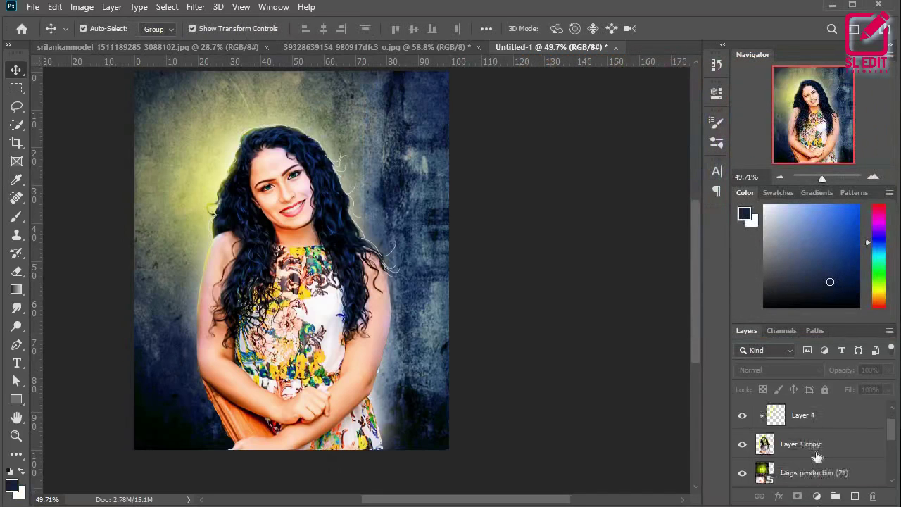
scroll(802, 428, up, 1)
click(801, 425)
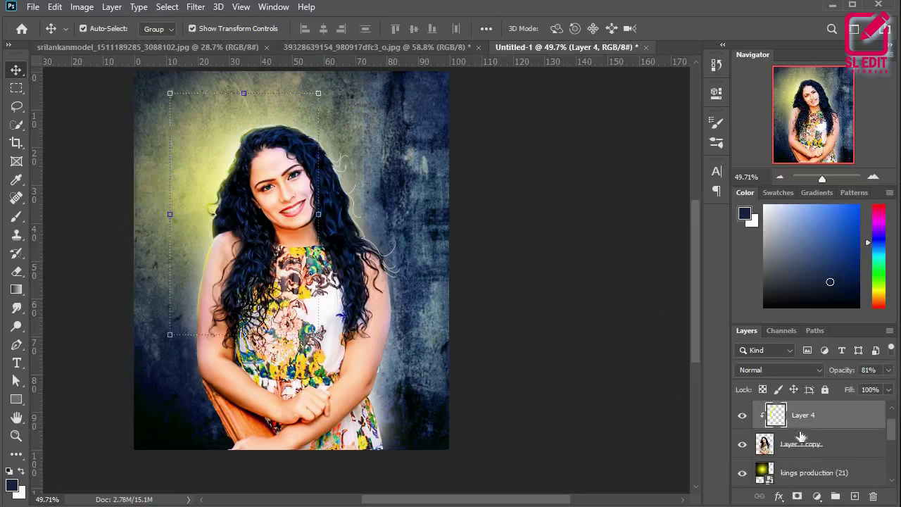
click(818, 497)
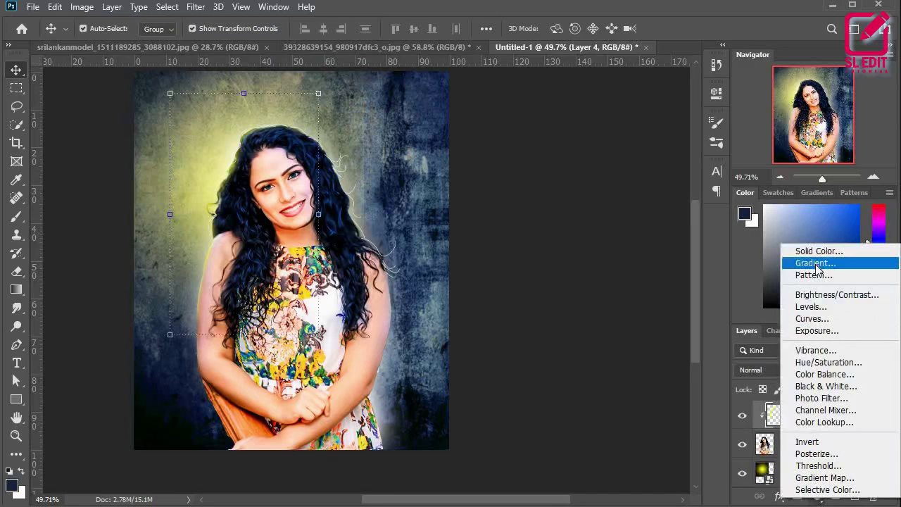
click(816, 264)
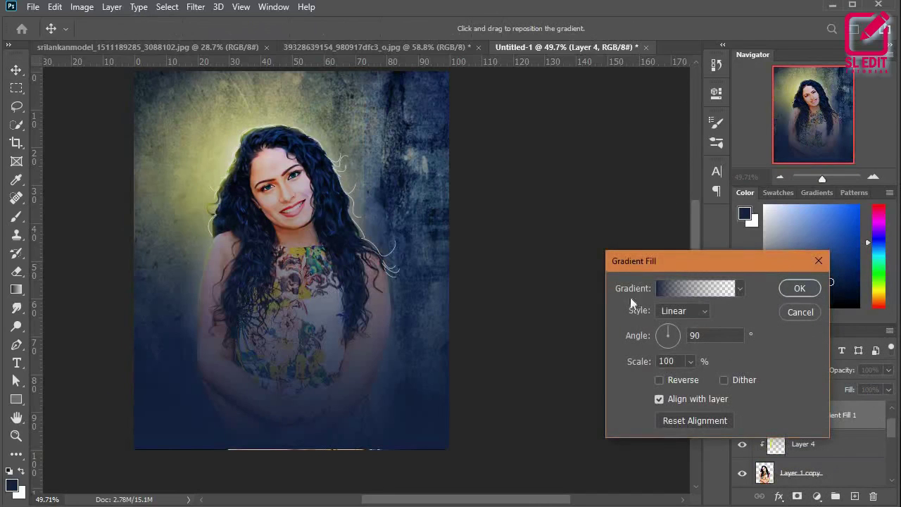
Try a reversed Radial gradient unaligned with the layer, centred nearer the face, at 144% scale.
click(674, 310)
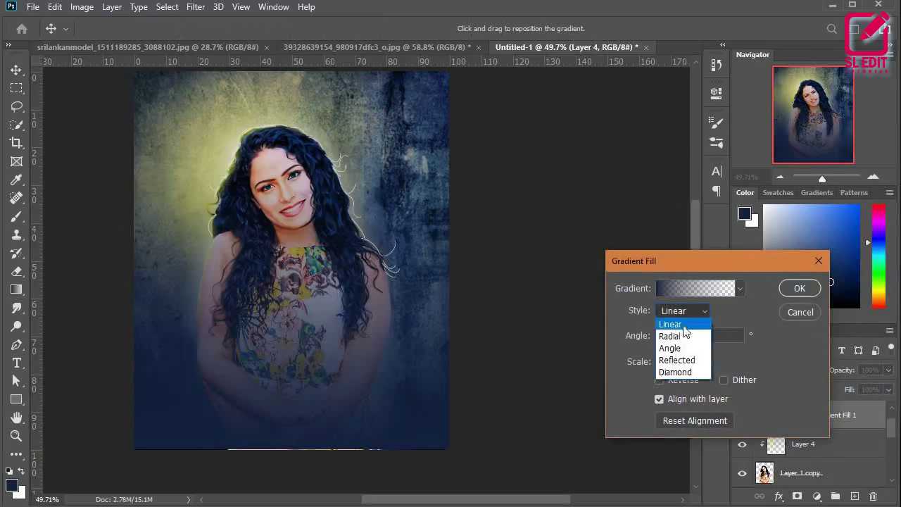
click(676, 333)
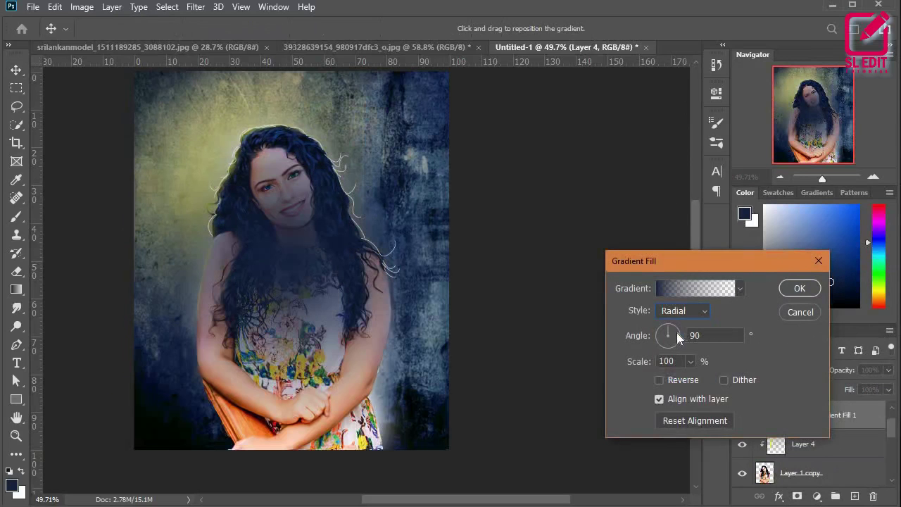
click(660, 379)
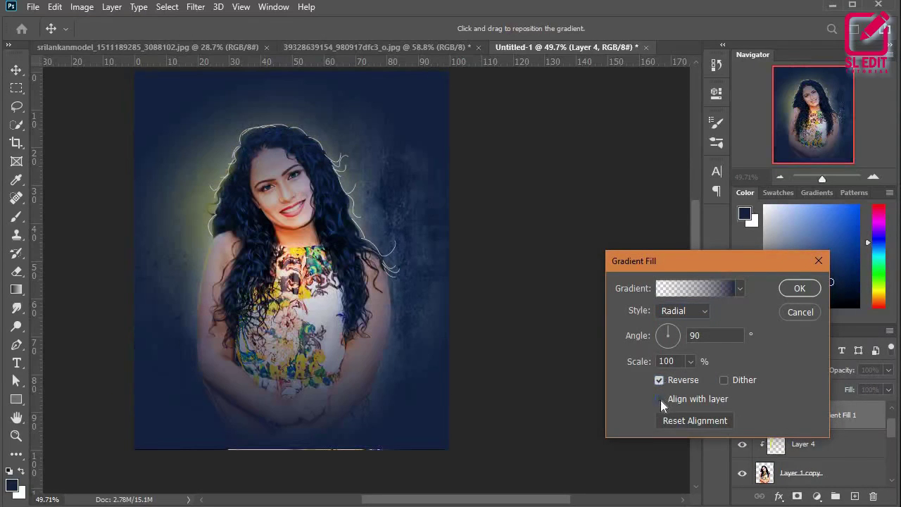
drag(299, 237, 301, 215)
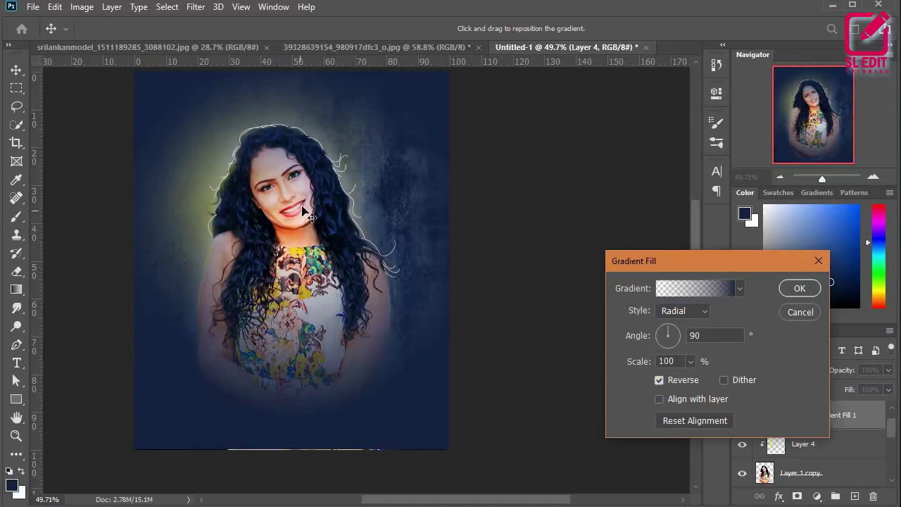
click(690, 361)
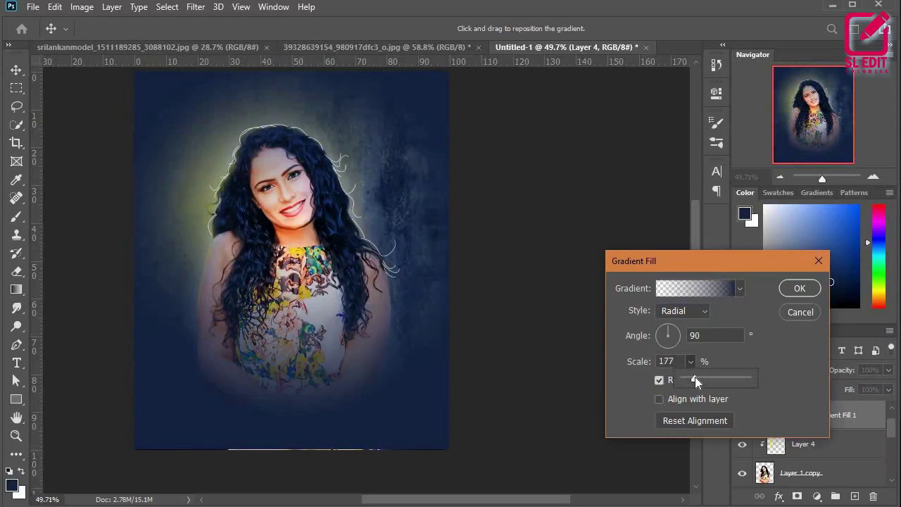
drag(694, 377, 693, 377)
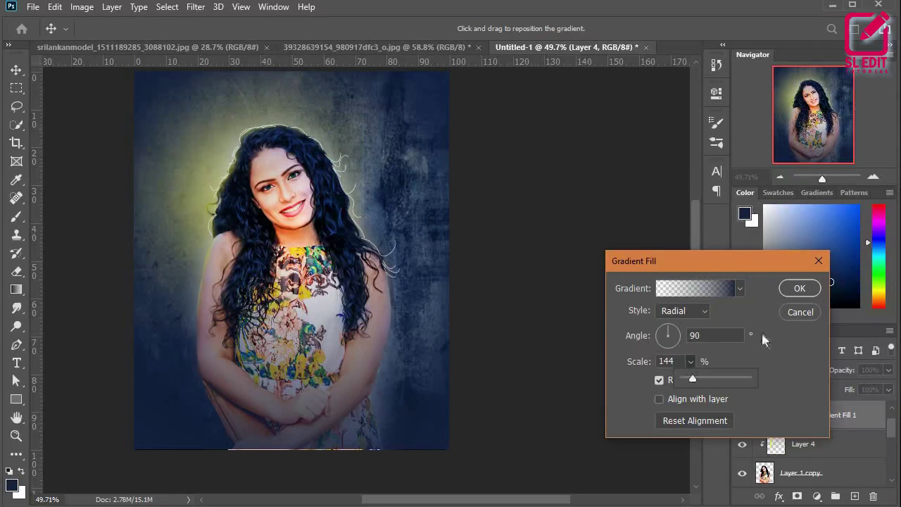
click(799, 289)
Review the navy vignette over the whole portrait and undo the gradient fill layer.
click(509, 300)
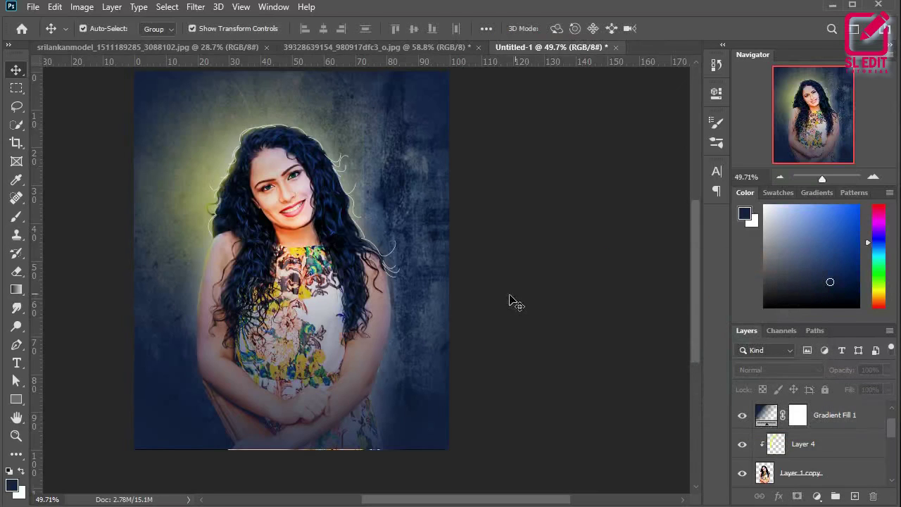
scroll(511, 289, down, 4)
scroll(509, 283, up, 4)
scroll(239, 325, down, 3)
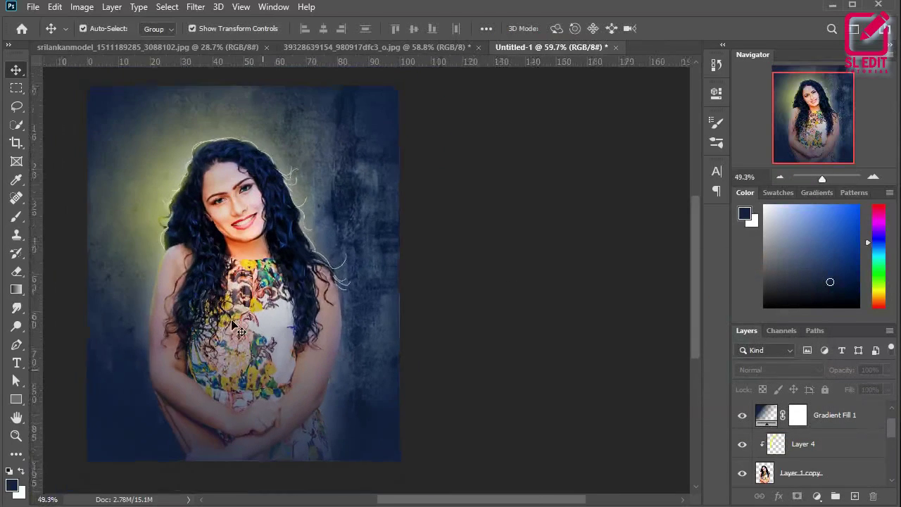
scroll(218, 308, up, 3)
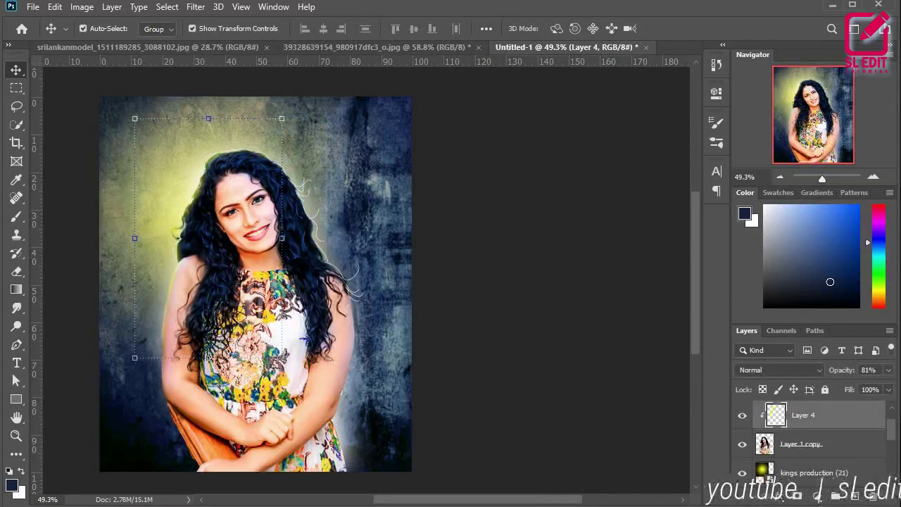
Select Layer 1 copy and set the foreground colour to black #000000.
click(794, 445)
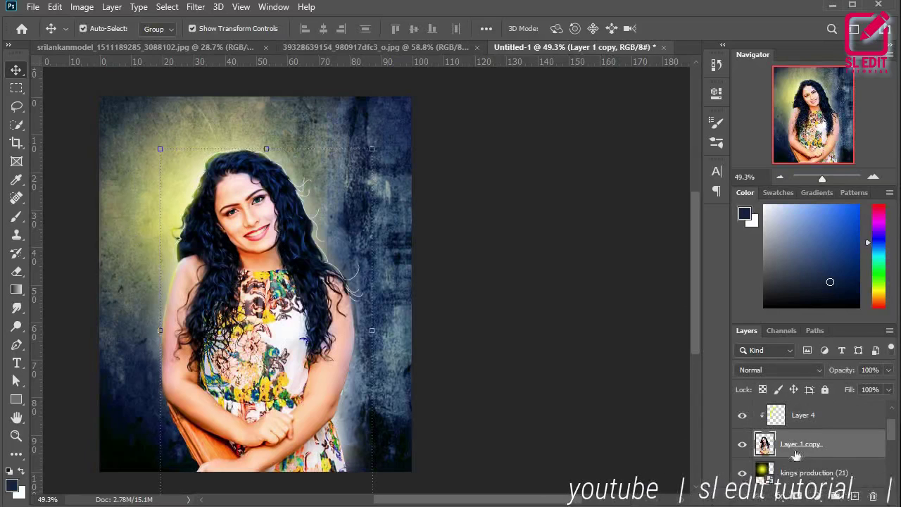
click(818, 496)
click(11, 485)
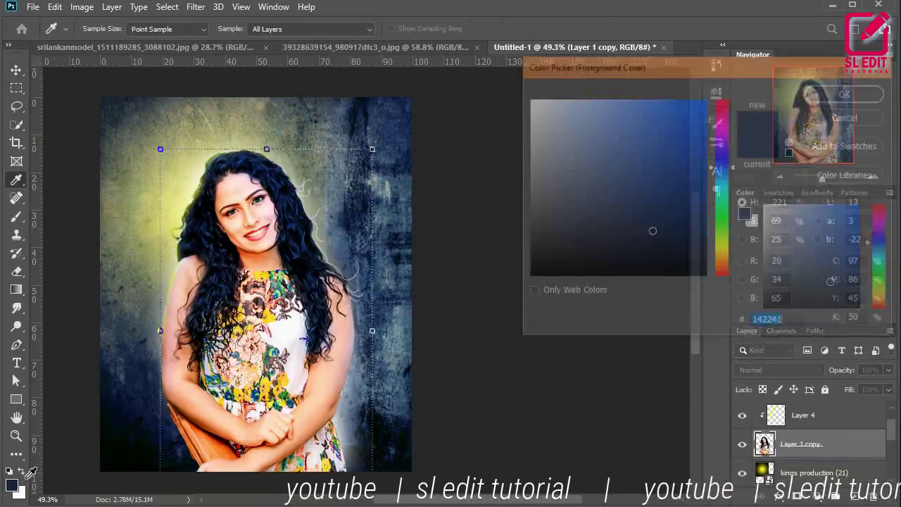
text(000000)
click(847, 93)
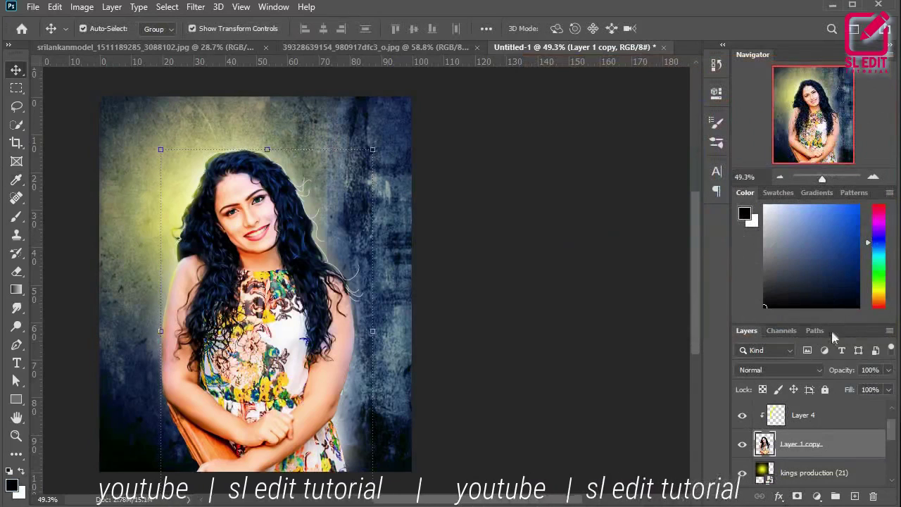
click(818, 496)
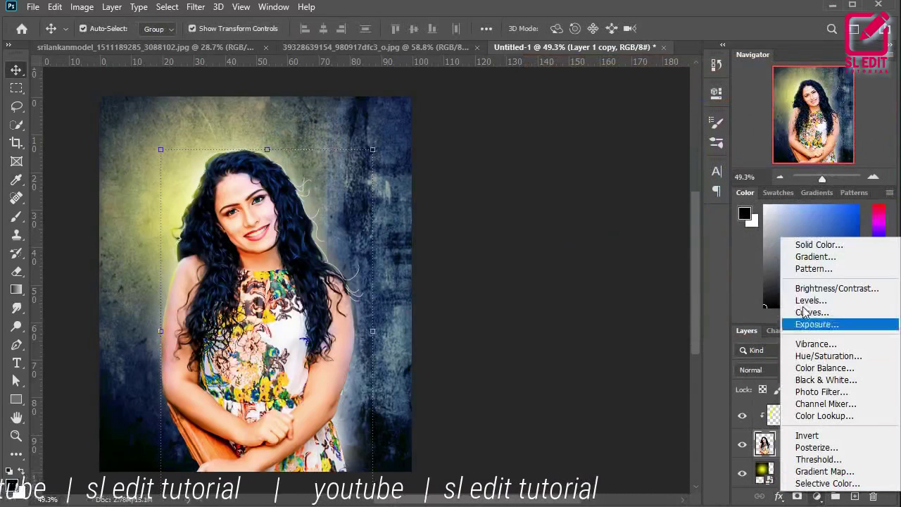
click(815, 257)
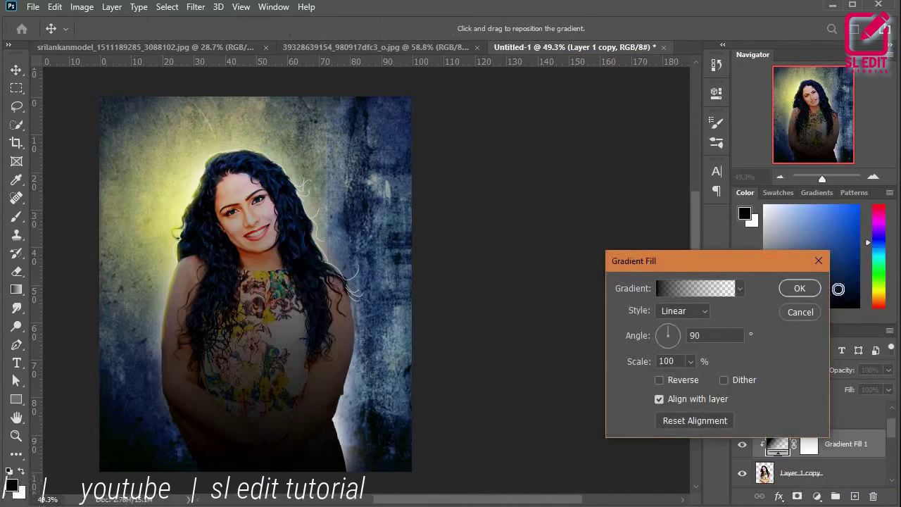
click(800, 313)
Make Layer 1, directly above Layer 4, the active layer.
scroll(795, 453, down, 3)
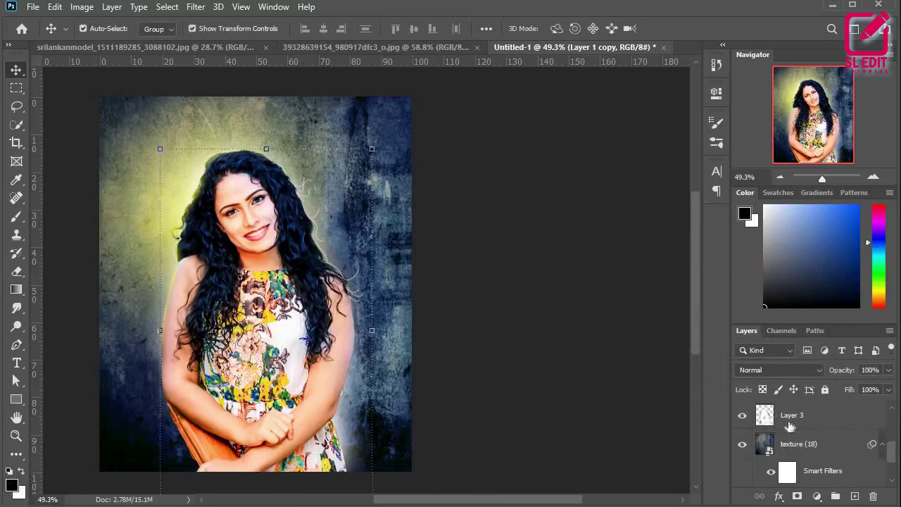
scroll(793, 436, up, 3)
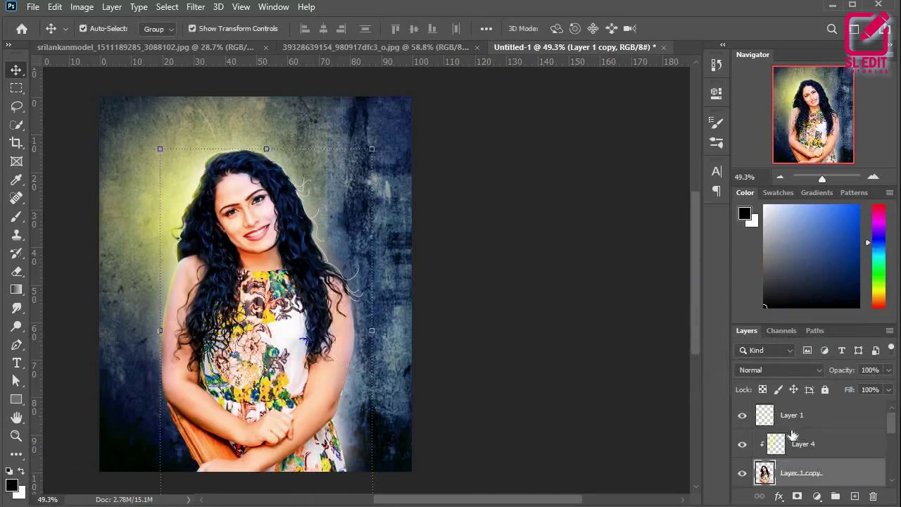
click(793, 427)
click(817, 496)
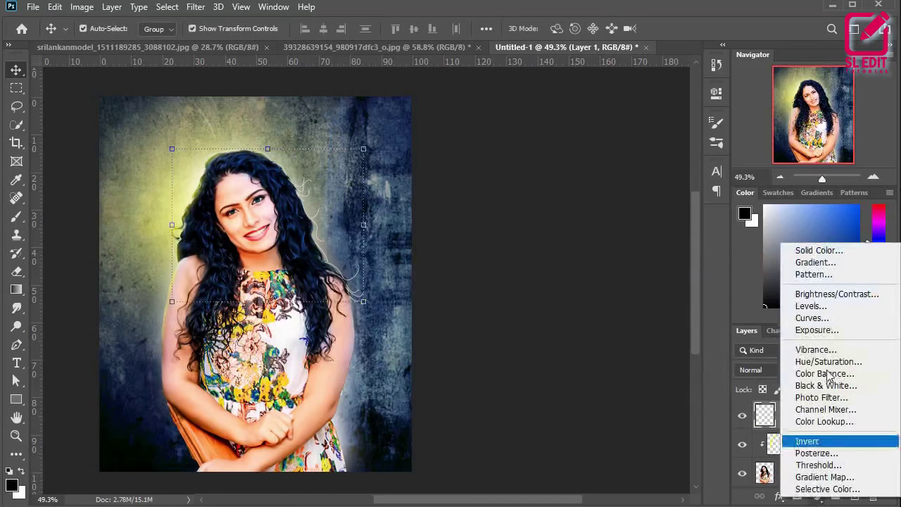
click(821, 261)
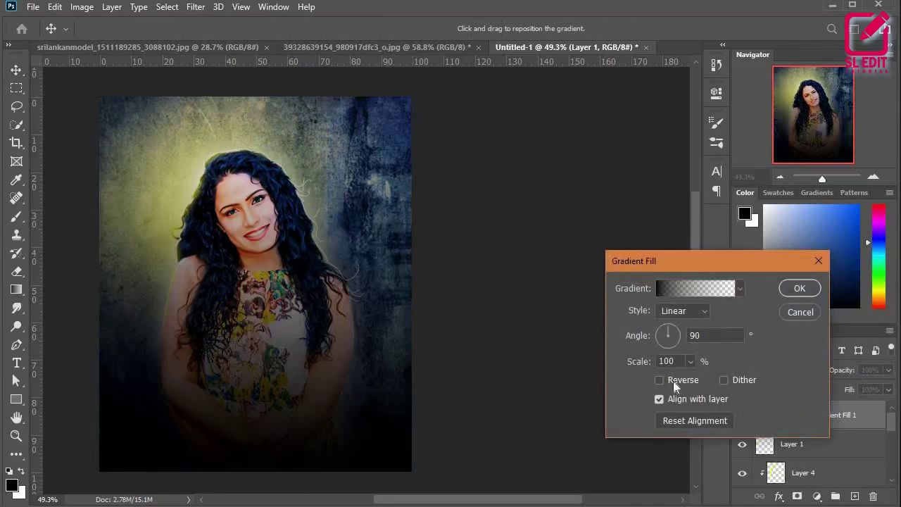
click(683, 311)
click(673, 337)
click(659, 380)
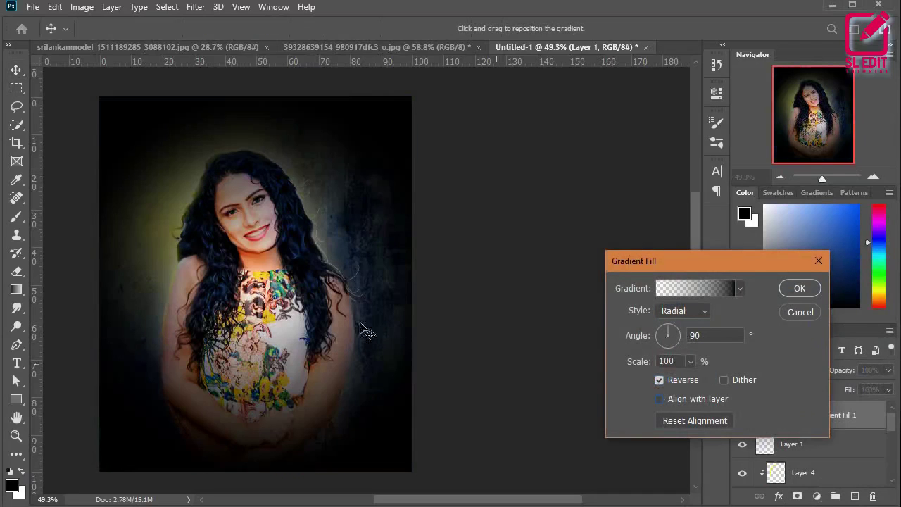
drag(269, 287, 266, 259)
click(659, 399)
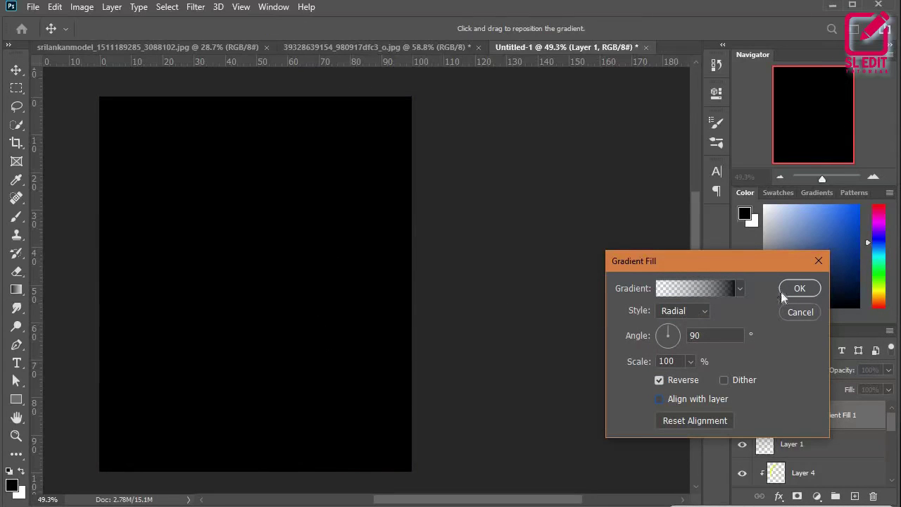
click(800, 312)
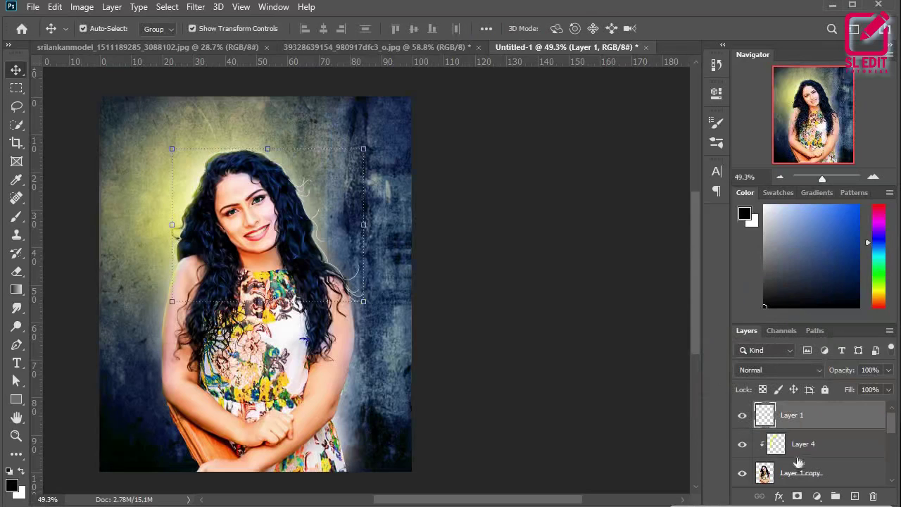
Add a black-to-transparent gradient fill layer above Layer 1: Radial, reversed, unaligned with the layer, centred near the face, at 122% scale.
click(817, 494)
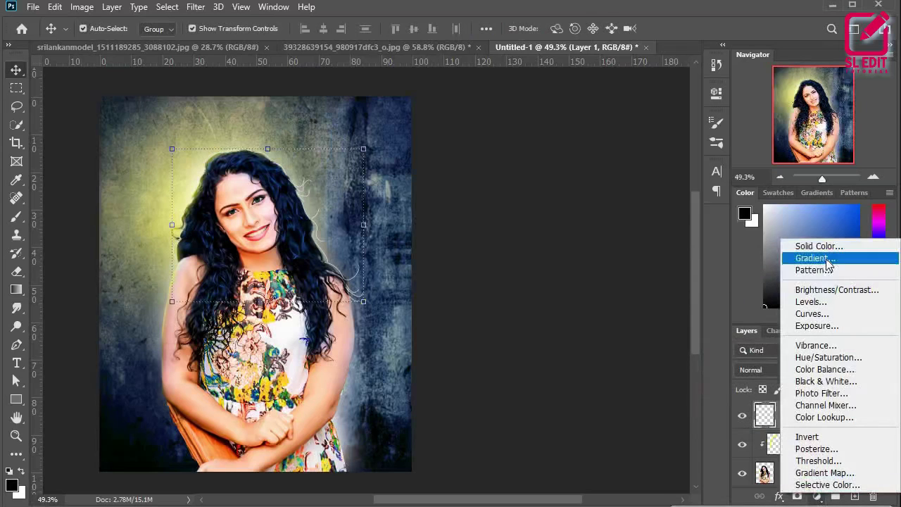
click(825, 259)
click(668, 316)
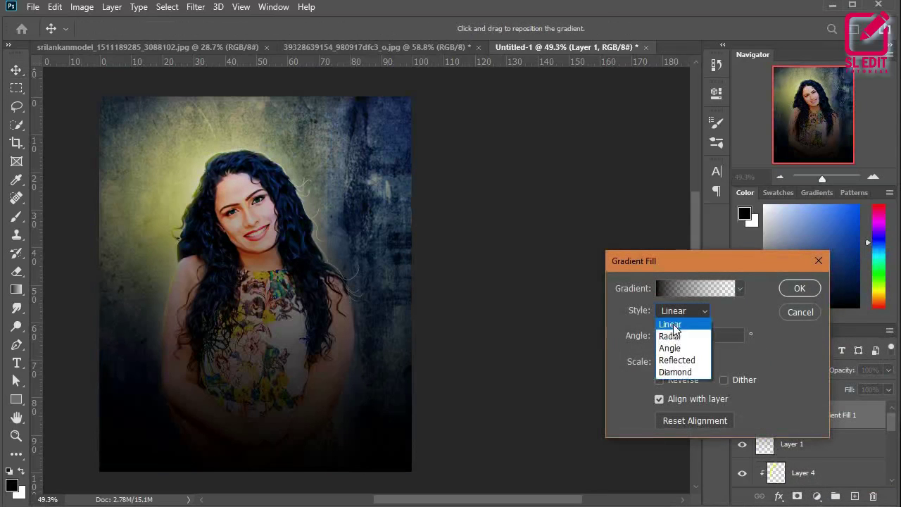
click(674, 332)
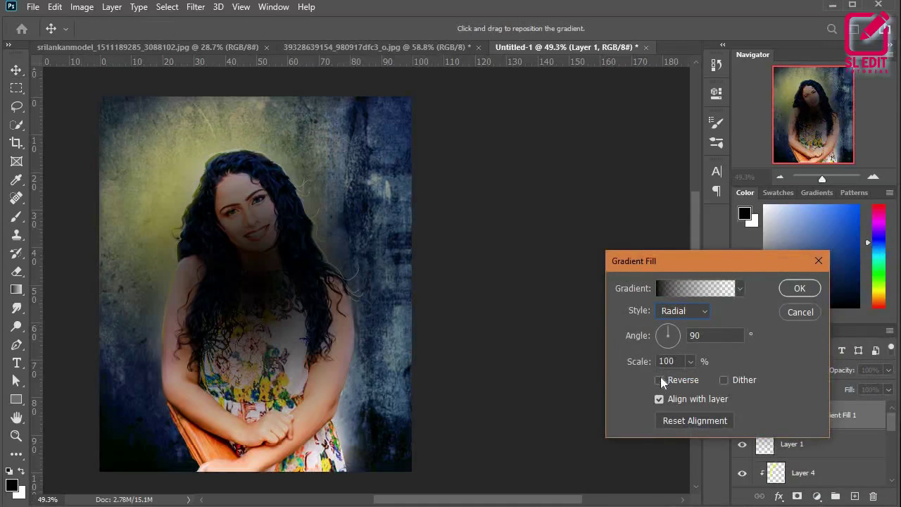
click(660, 380)
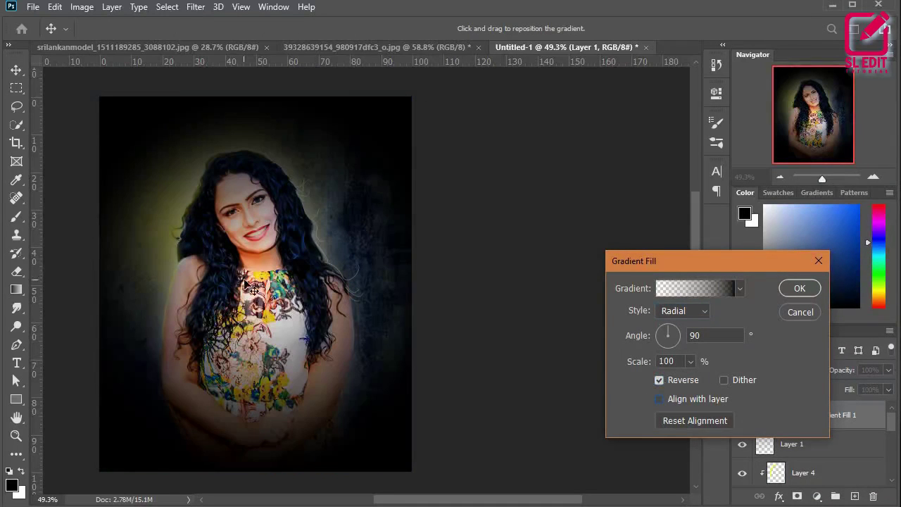
drag(254, 292, 240, 191)
click(691, 361)
drag(693, 380, 691, 380)
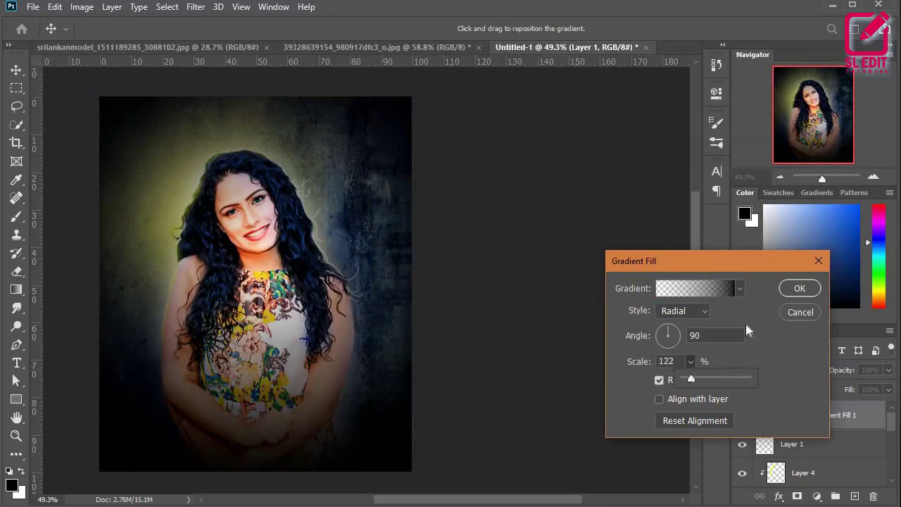
click(799, 290)
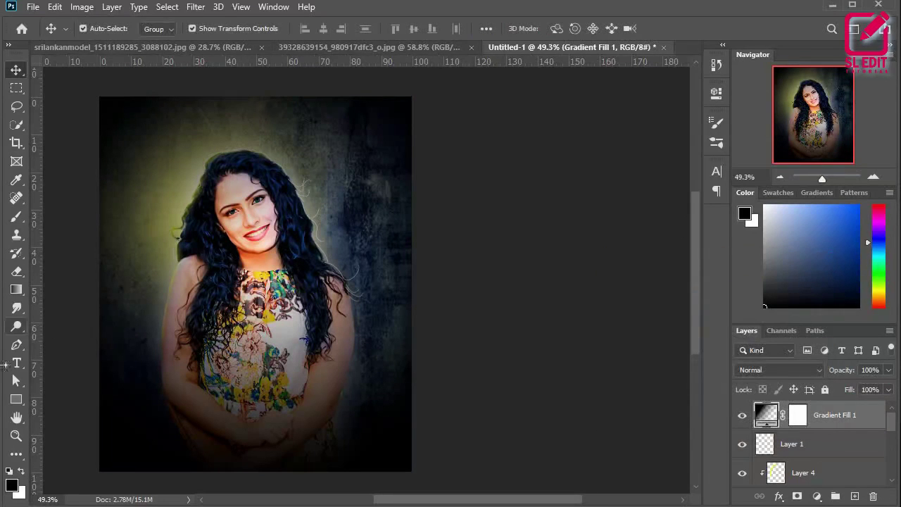
Paint black on the Gradient Fill 1 mask with a soft 268 px brush over the face, hair and dress to clear the vignette there.
double_click(797, 414)
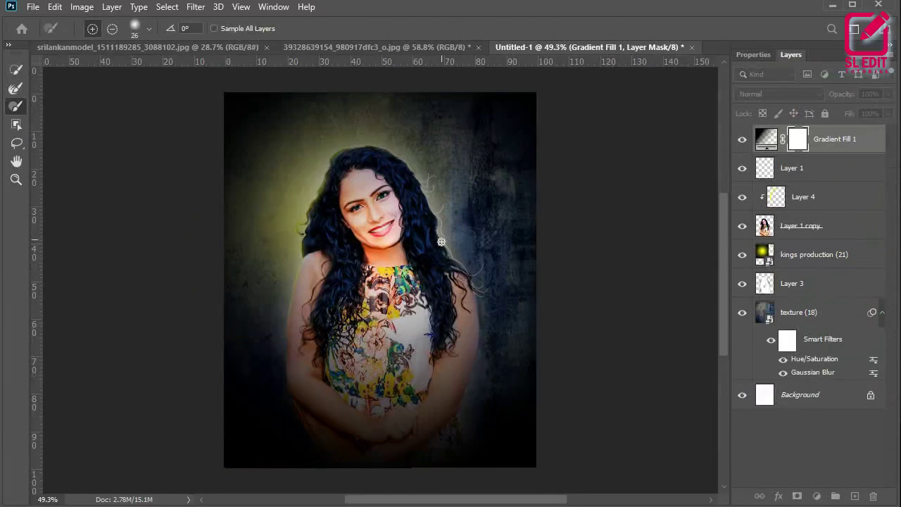
key(Escape)
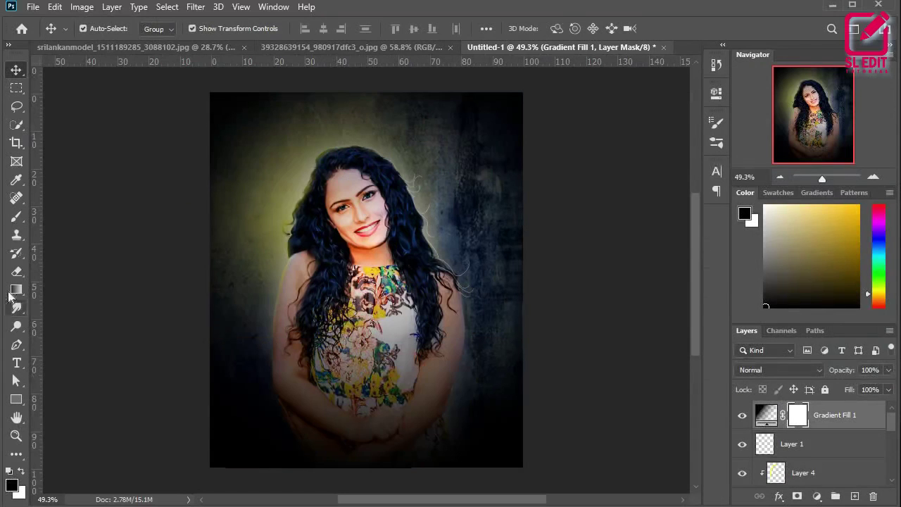
click(17, 216)
drag(362, 304, 422, 266)
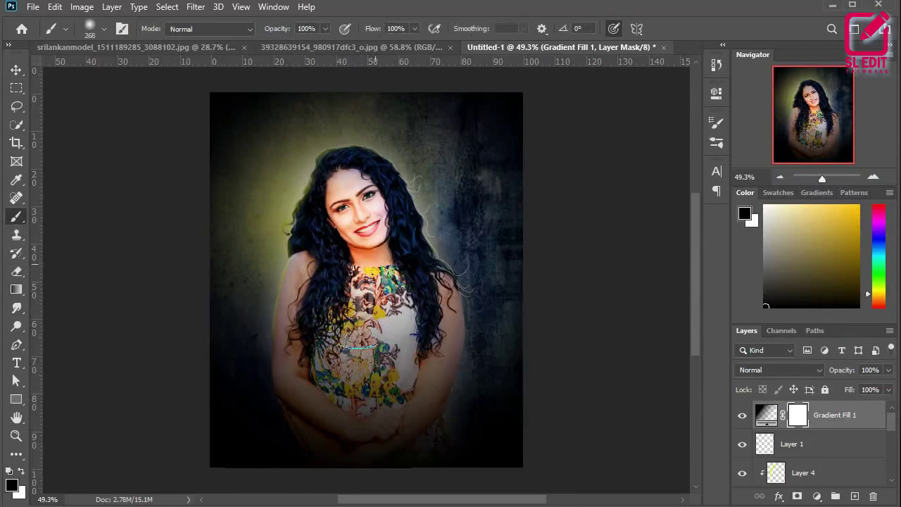
drag(366, 300, 357, 214)
drag(377, 286, 396, 330)
click(417, 306)
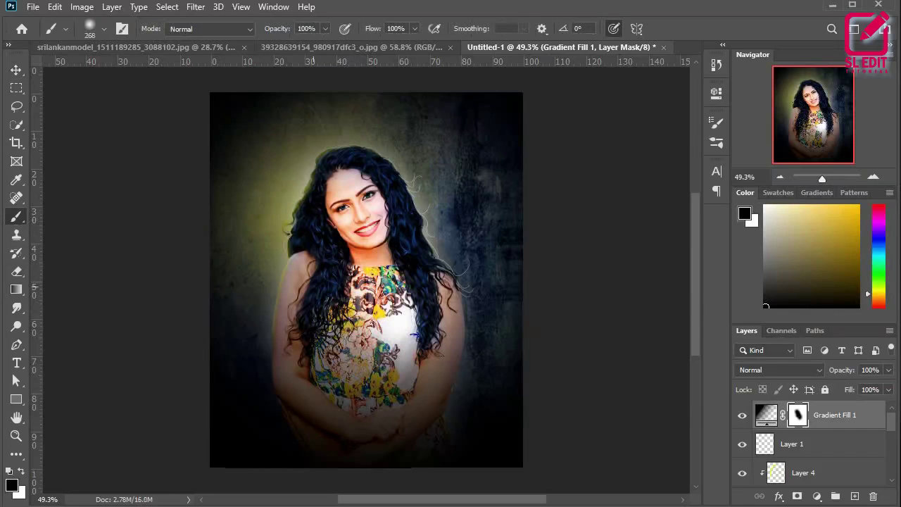
click(312, 289)
click(306, 287)
mouse_move(325, 208)
mouse_down()
mouse_move(344, 180)
mouse_move(397, 221)
mouse_move(413, 247)
mouse_up()
click(337, 332)
drag(318, 354, 413, 354)
click(356, 359)
click(376, 360)
click(412, 360)
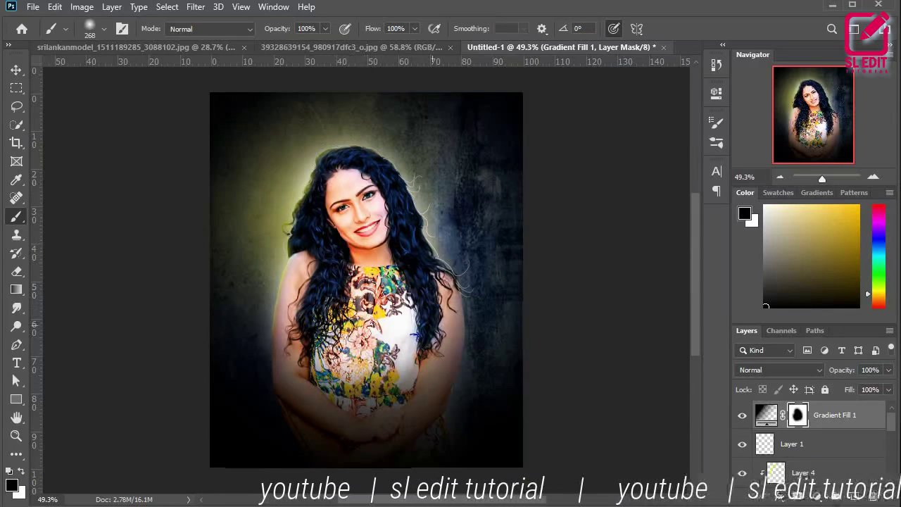
Extend the black mask painting over both arms and the folded hands.
click(436, 334)
click(300, 358)
click(307, 371)
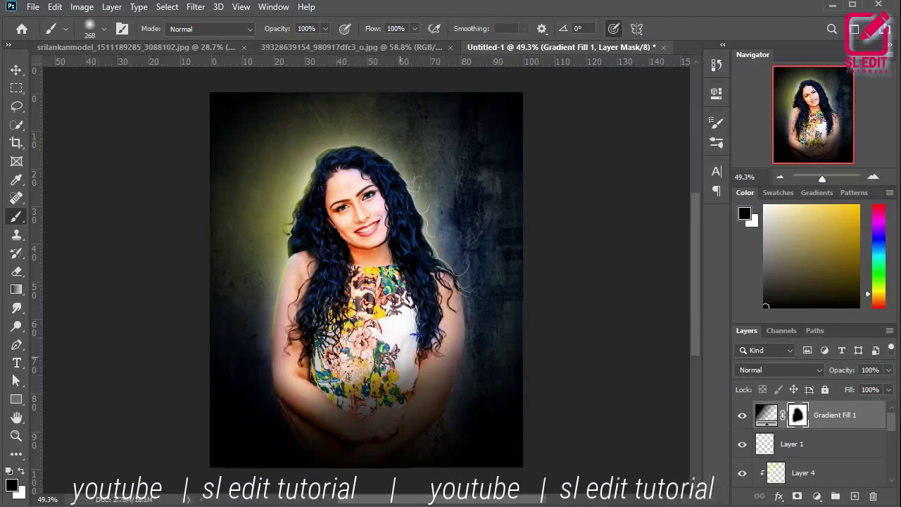
click(390, 385)
click(429, 367)
click(362, 405)
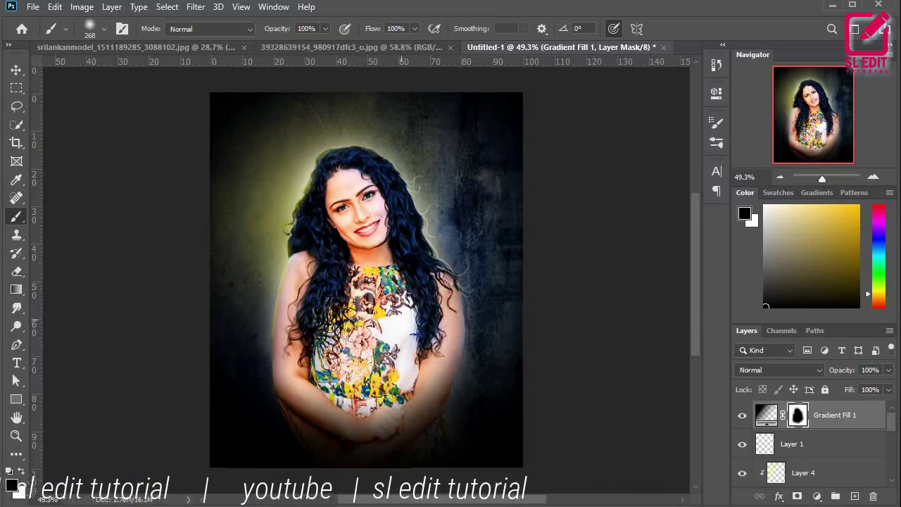
Stamp all visible layers into a new merged layer at the top of the stack.
scroll(323, 268, down, 2)
scroll(293, 191, up, 1)
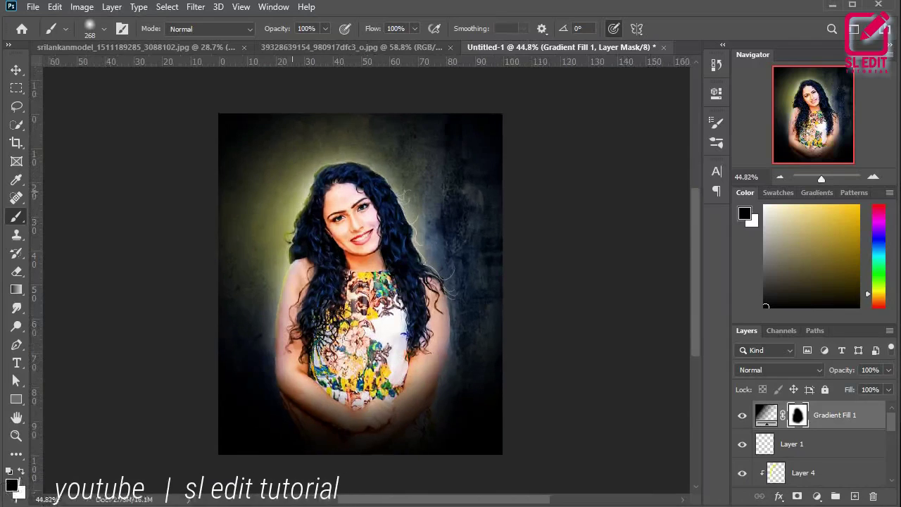
key(v)
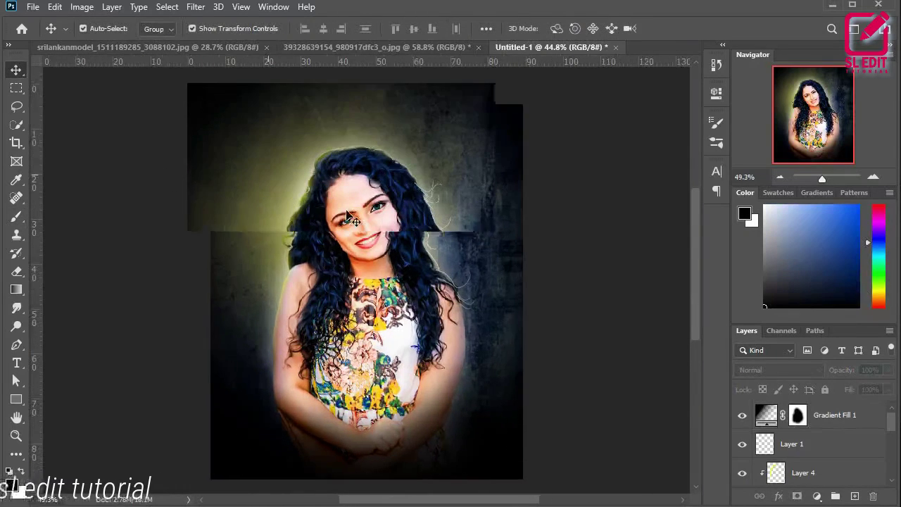
scroll(350, 214, up, 6)
scroll(359, 217, down, 6)
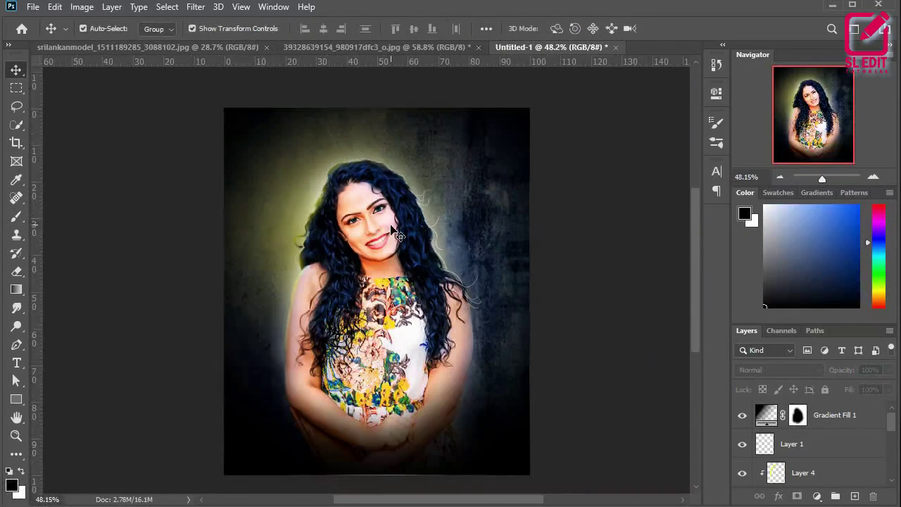
scroll(398, 237, down, 1)
key(ctrl)
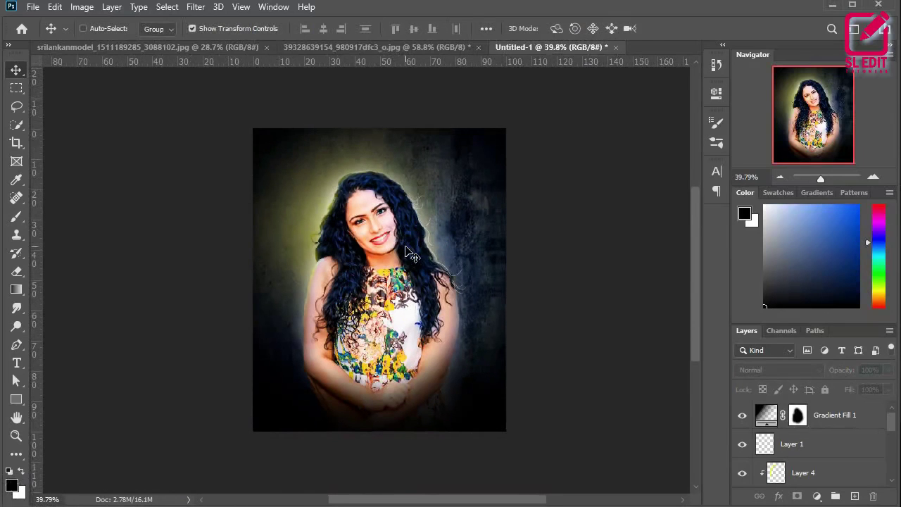
key(ctrl+alt+shift+e)
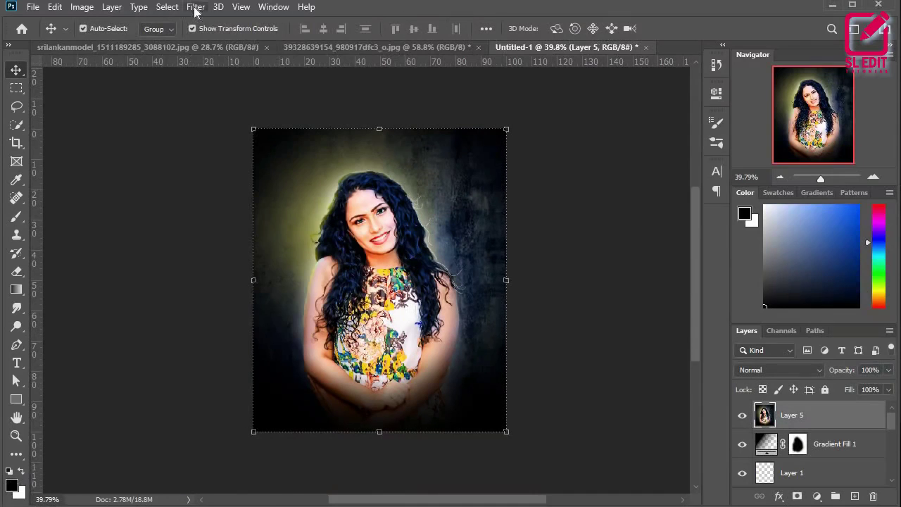
Open the Camera Raw Filter on the merged layer and set Tint to -3, Contrast to +7 and Exposure to -0.05.
click(196, 7)
click(216, 92)
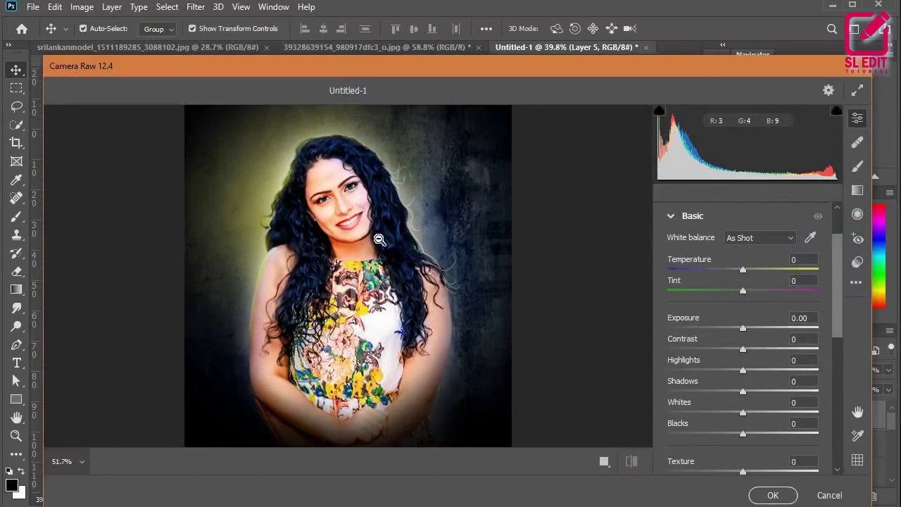
drag(744, 276, 740, 296)
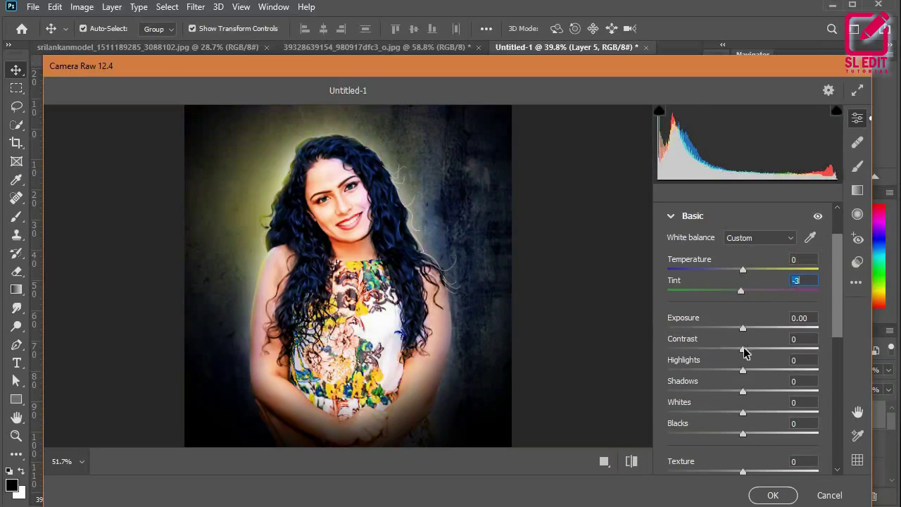
drag(751, 352, 743, 332)
Set Shadows to -6, Texture to -11, Clarity to +14 and Dehaze to +2 in the Basic adjustments.
scroll(742, 349, down, 1)
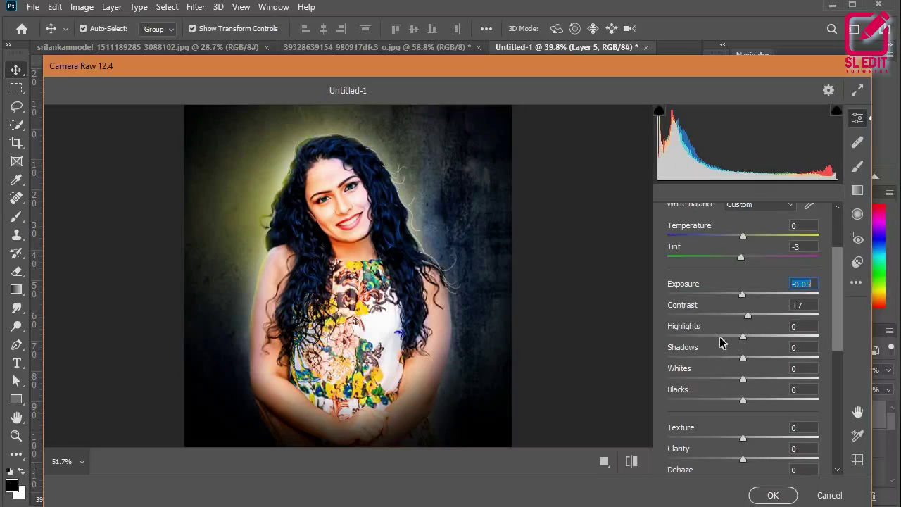
mouse_move(740, 362)
mouse_down()
mouse_move(729, 361)
mouse_move(739, 358)
mouse_up()
scroll(742, 398, down, 1)
drag(745, 406, 735, 407)
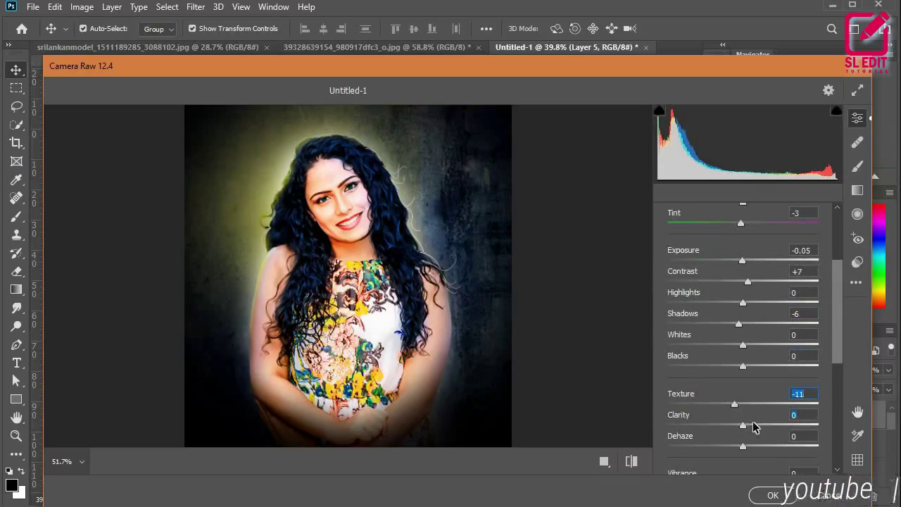
click(754, 425)
drag(751, 447, 744, 447)
scroll(738, 429, down, 2)
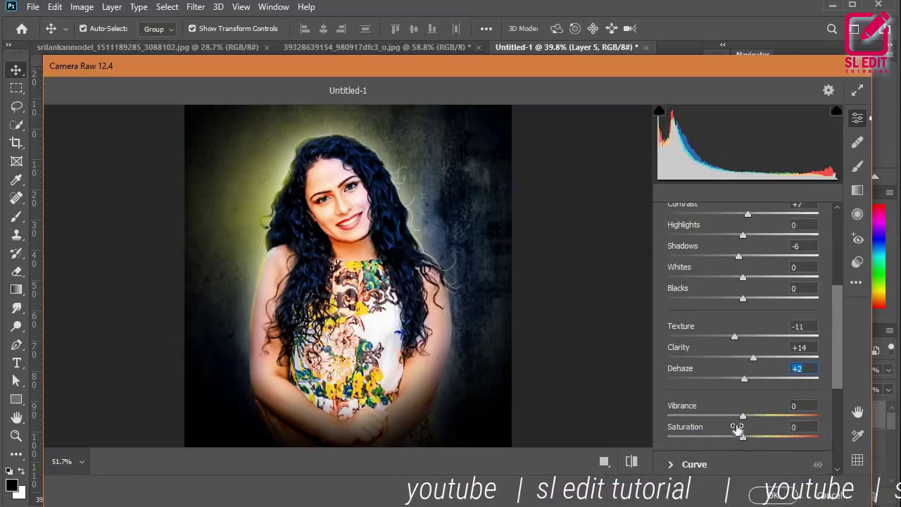
Set the Grain effect to 6 and apply the Camera Raw adjustments to the merged layer.
scroll(737, 429, down, 5)
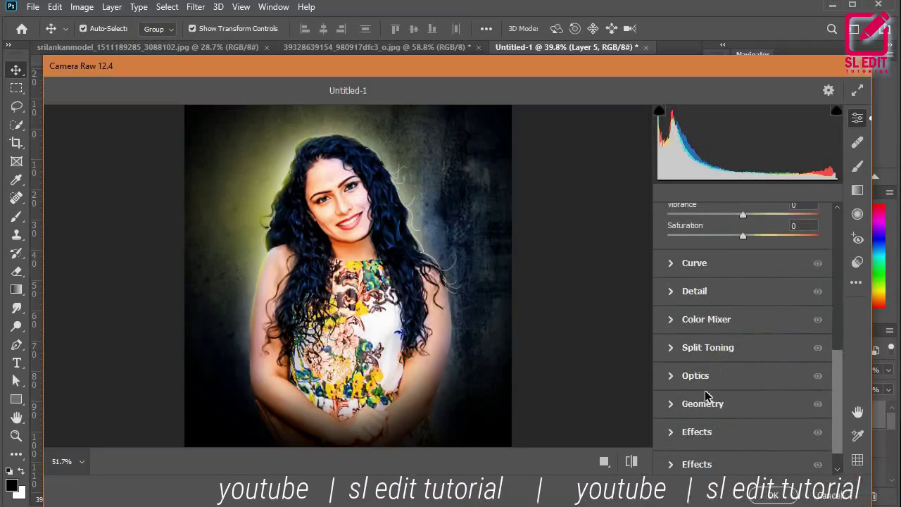
click(679, 354)
click(672, 257)
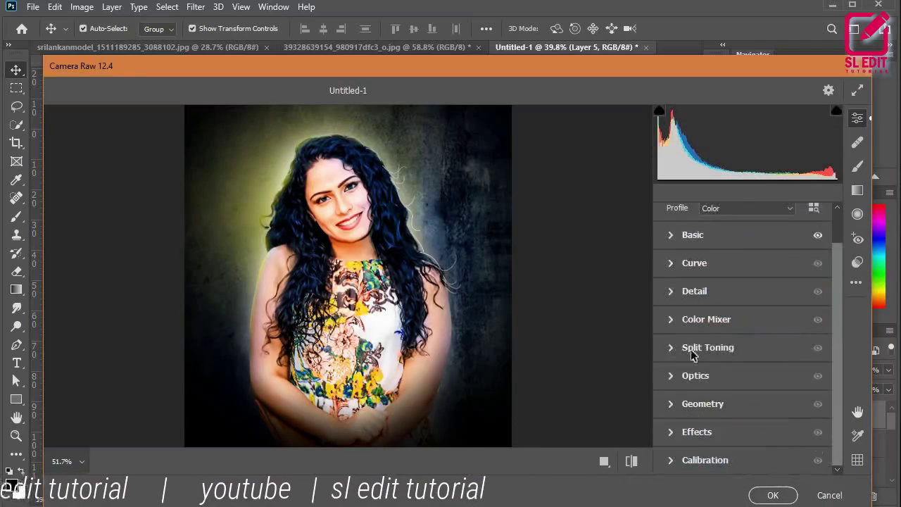
click(673, 432)
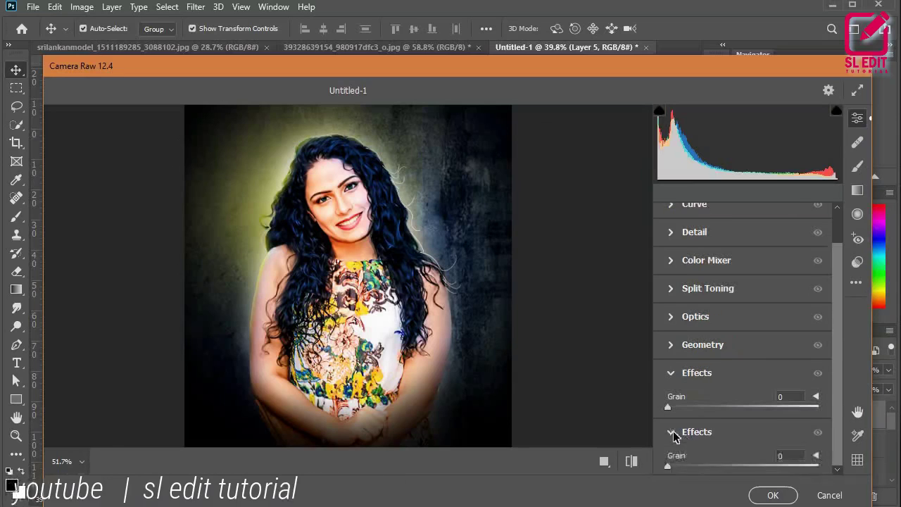
click(669, 408)
drag(669, 409, 673, 409)
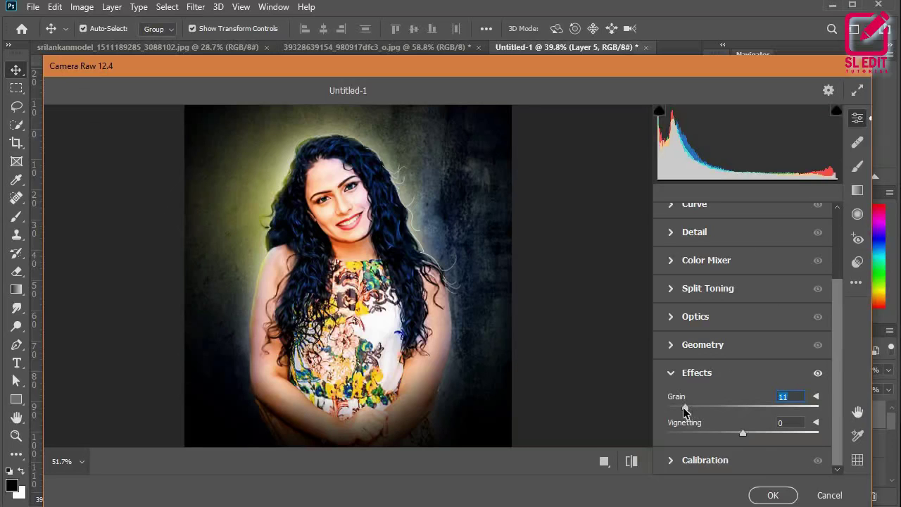
scroll(357, 203, up, 2)
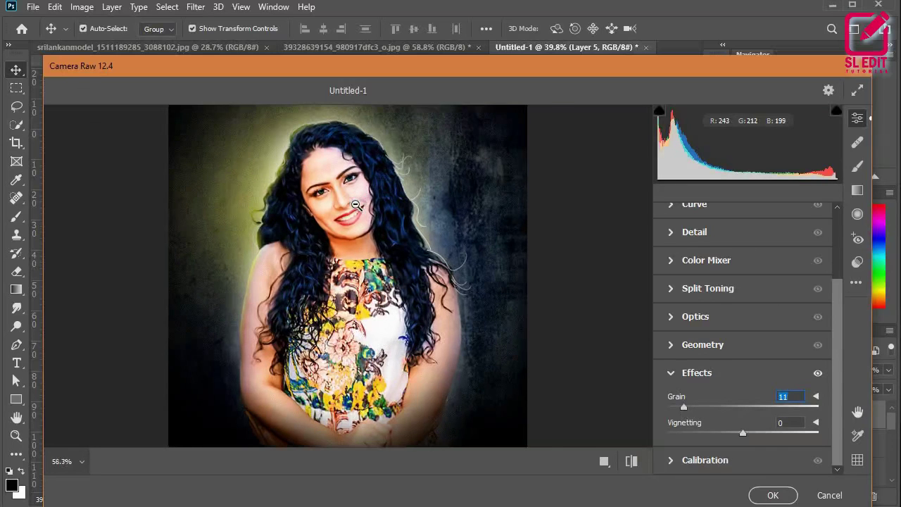
scroll(357, 204, up, 1)
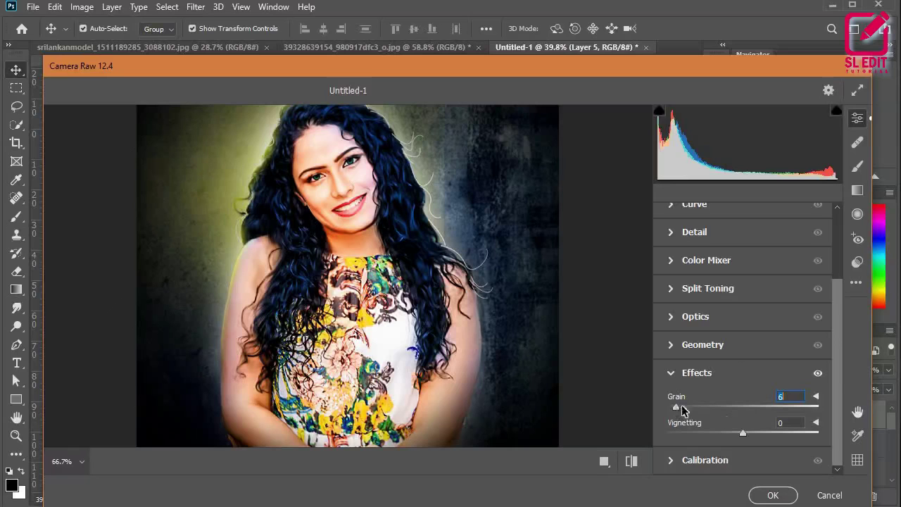
click(773, 495)
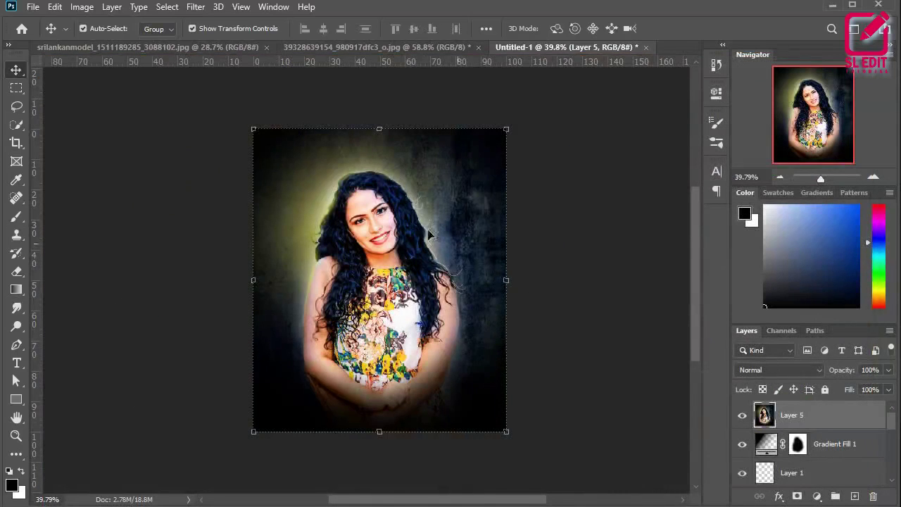
scroll(415, 218, up, 2)
scroll(422, 282, down, 3)
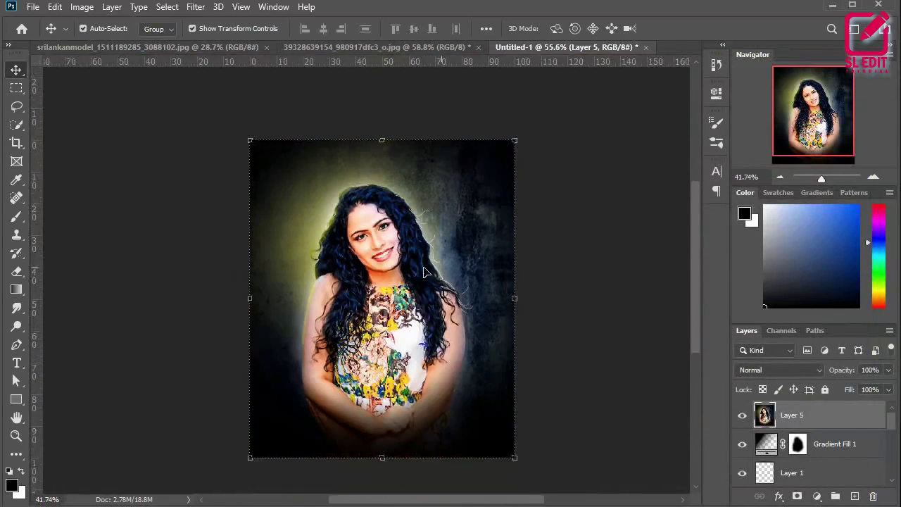
scroll(422, 285, up, 2)
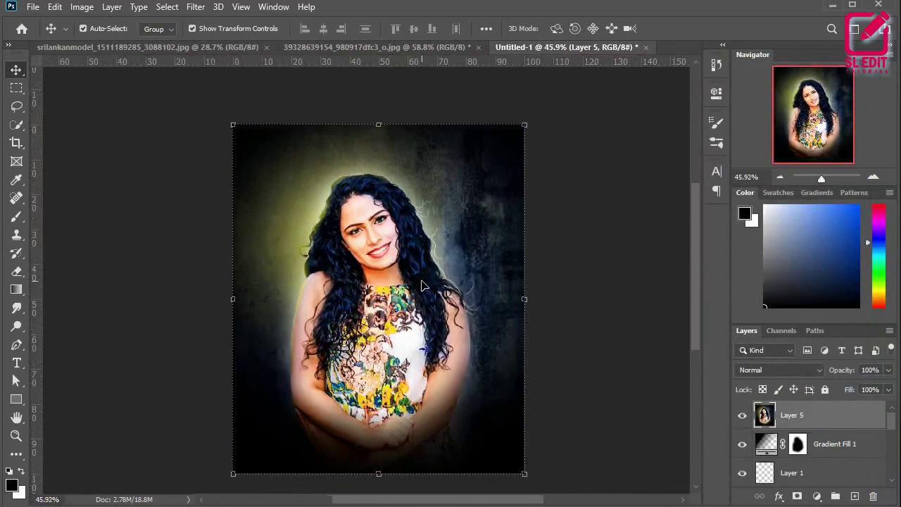